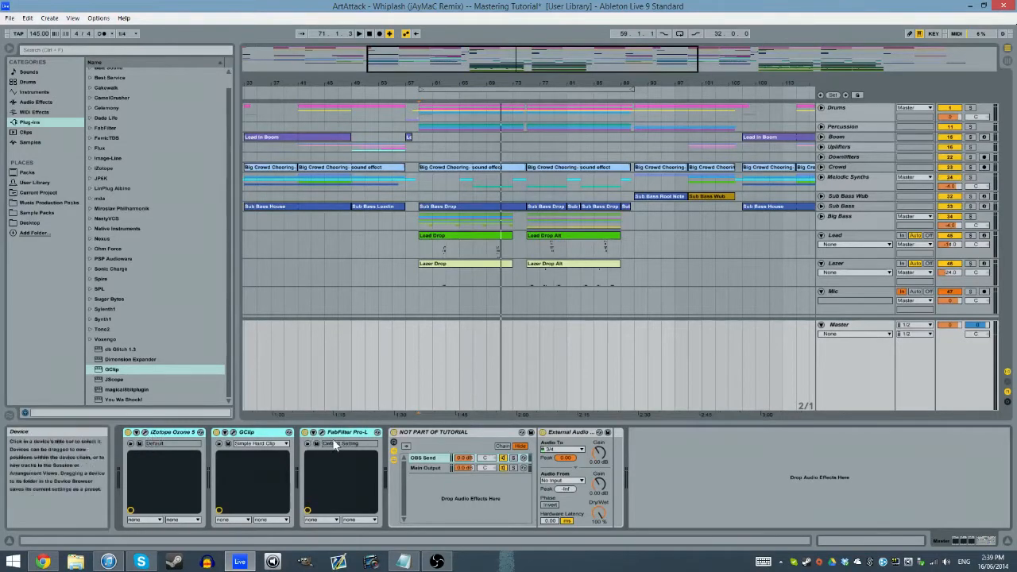
Delete the Ozone 5, GClip and Pro-L plug-ins from the Master track and play the unprocessed drop
key(Delete)
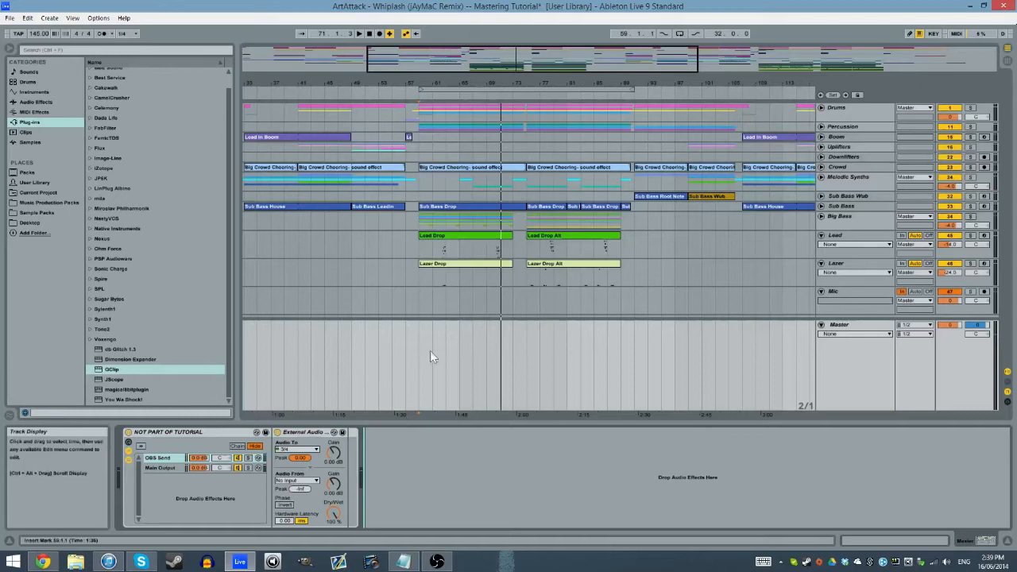
key(space)
key(space)
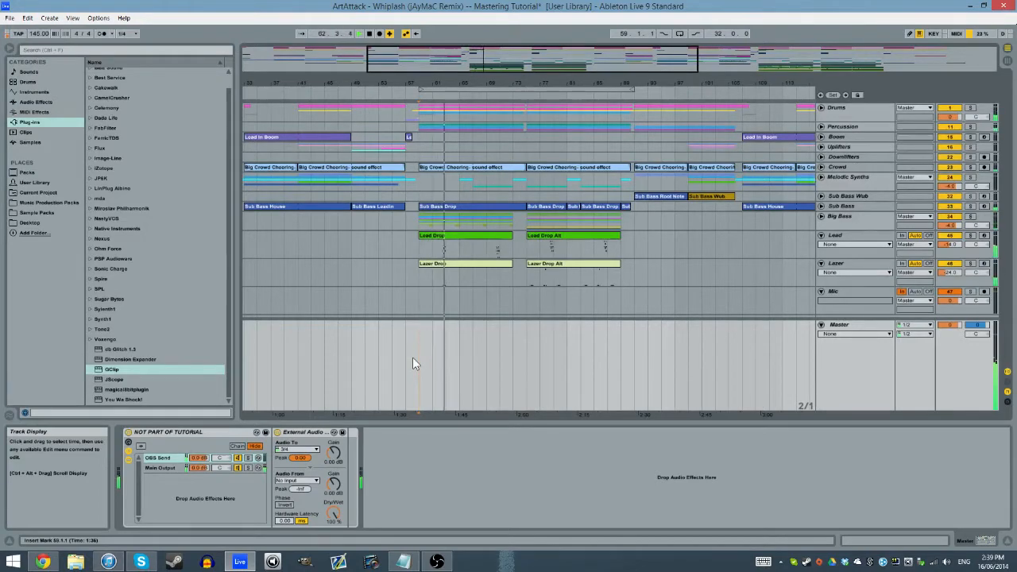
Add the Multiband Dynamics audio effect to the Master track and solo its low band
click(229, 176)
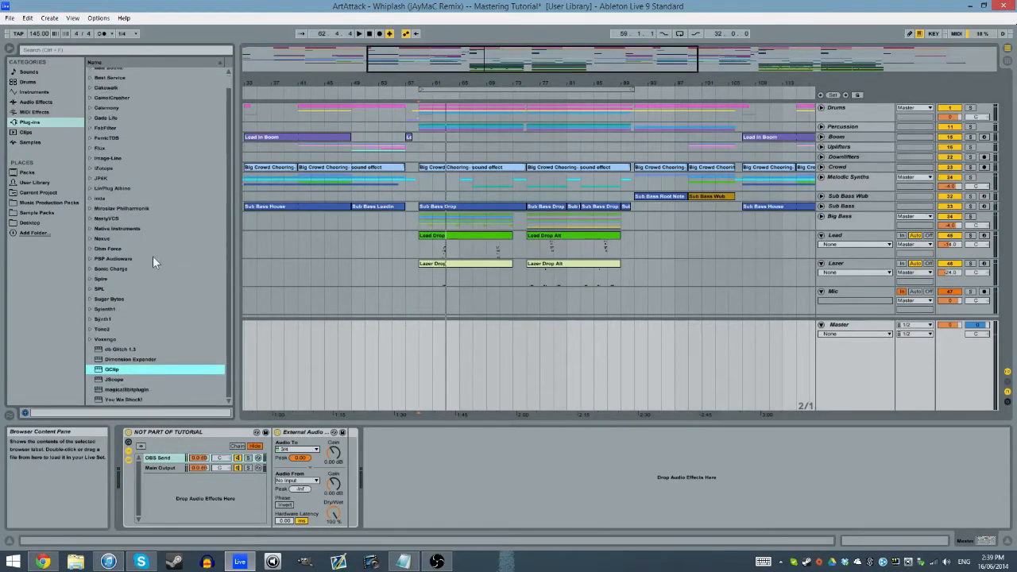
click(44, 100)
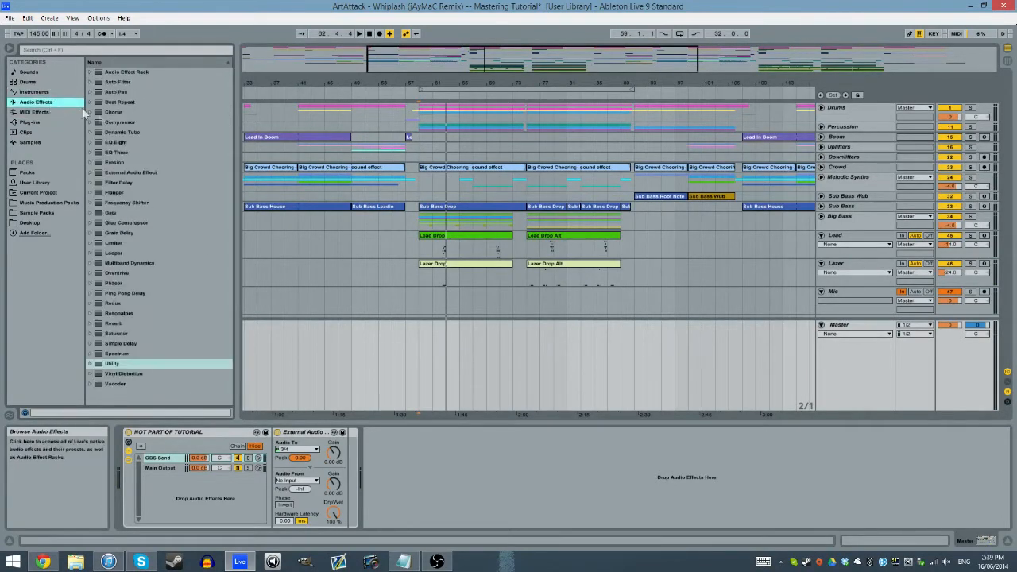
click(144, 264)
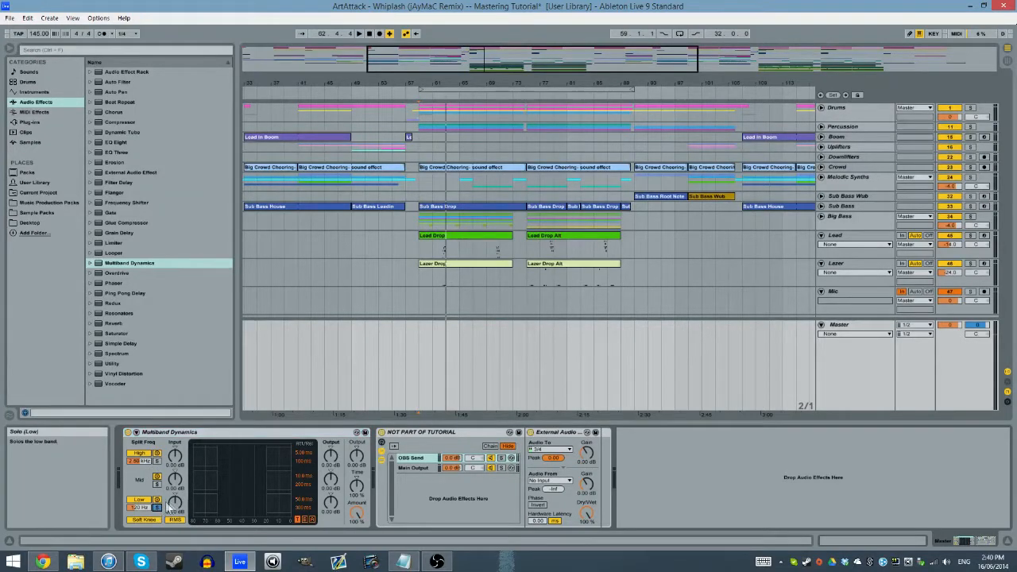
Set the low band's Above ratio to 1:4.00 and its Above threshold to -25.0 dB, checking it during playback
click(312, 519)
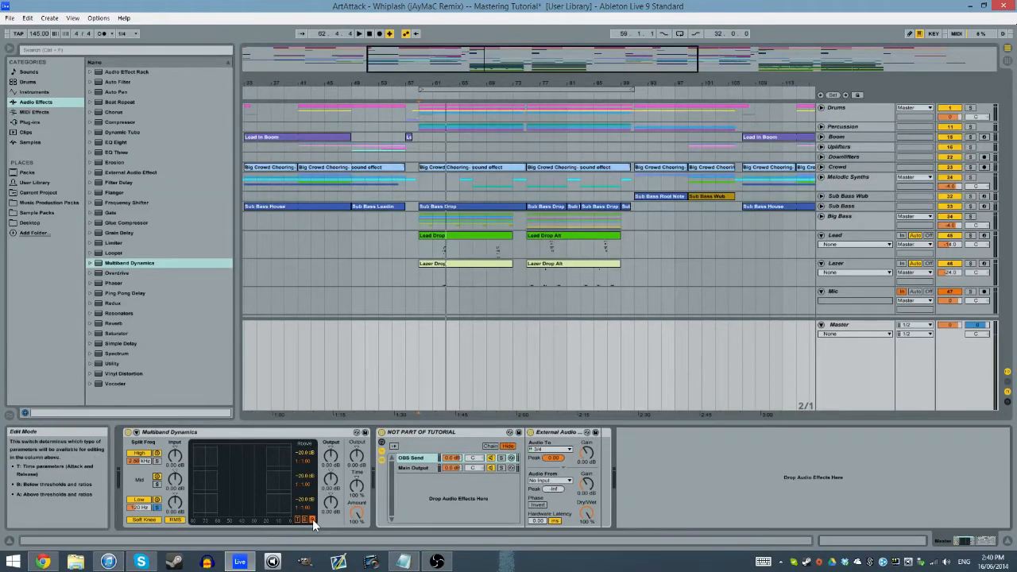
click(305, 520)
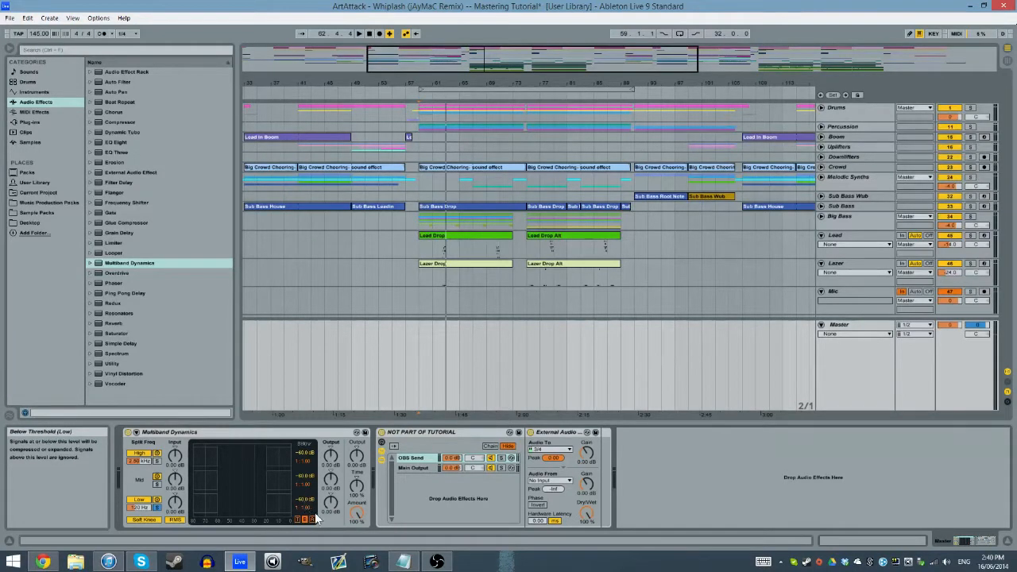
click(312, 519)
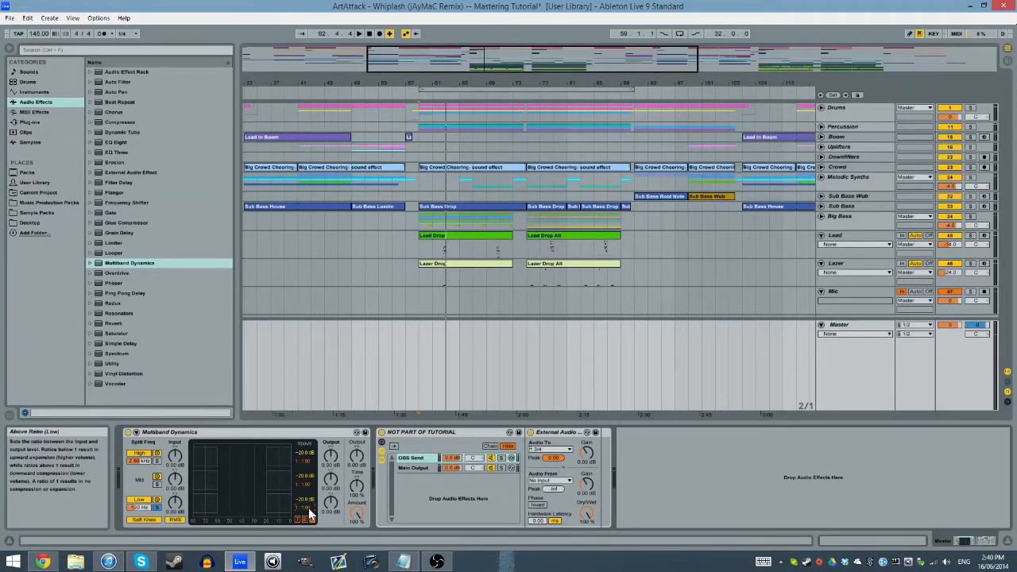
drag(307, 508, 307, 516)
drag(306, 512, 307, 497)
click(266, 437)
click(304, 500)
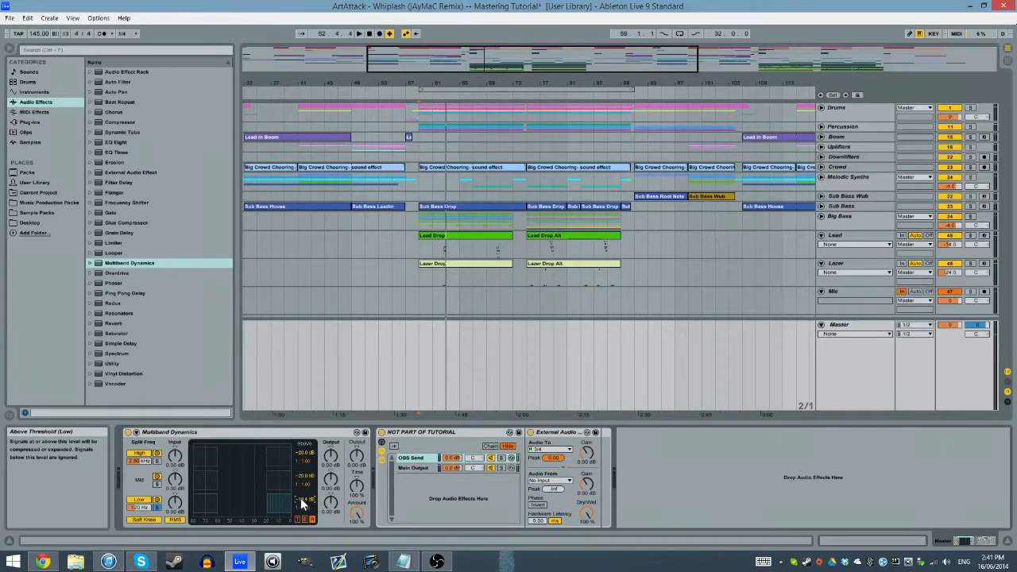
key(space)
drag(305, 502, 305, 512)
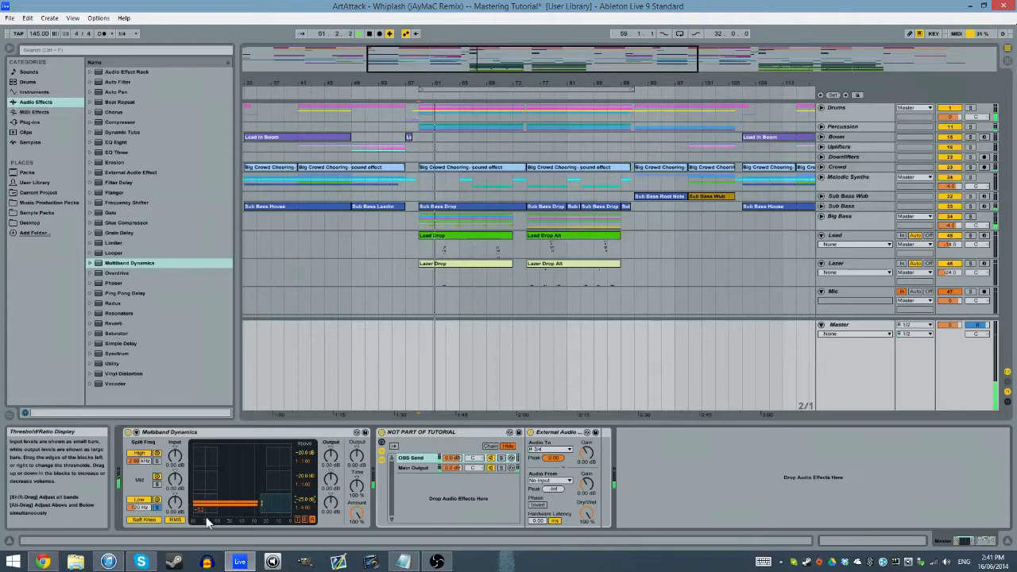
Compare the low band with its dynamics processing off and on
click(156, 499)
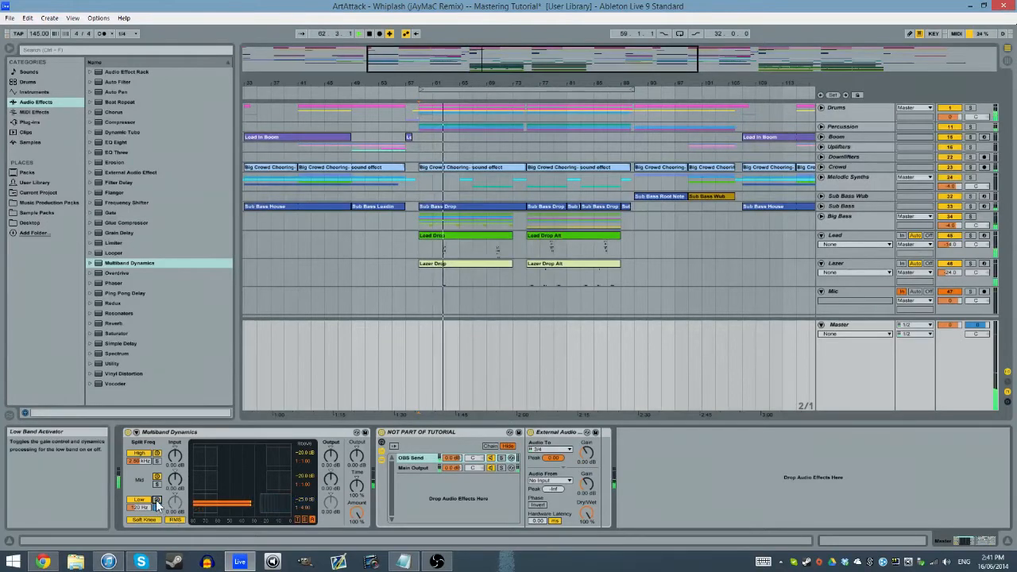
click(157, 500)
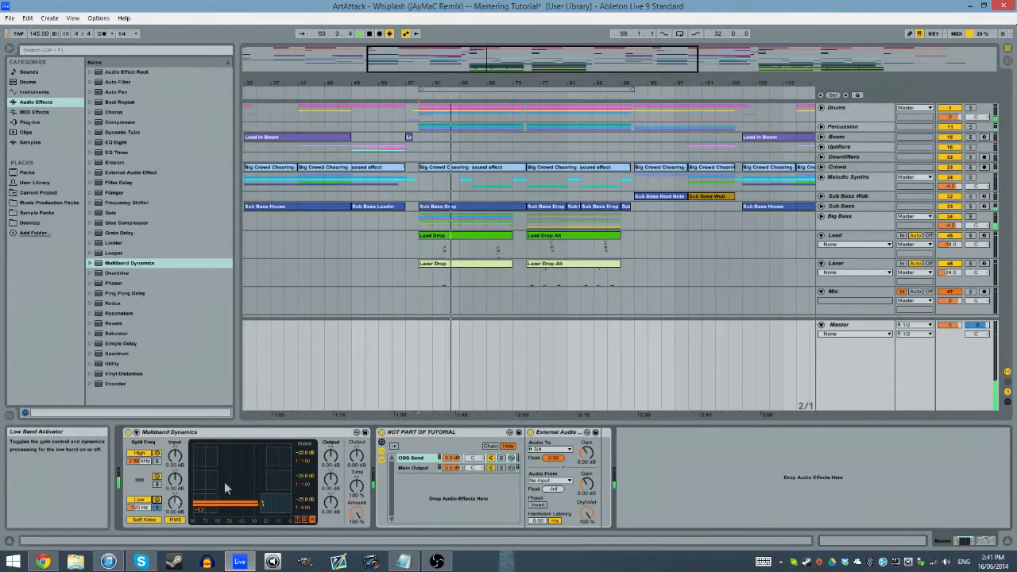
key(space)
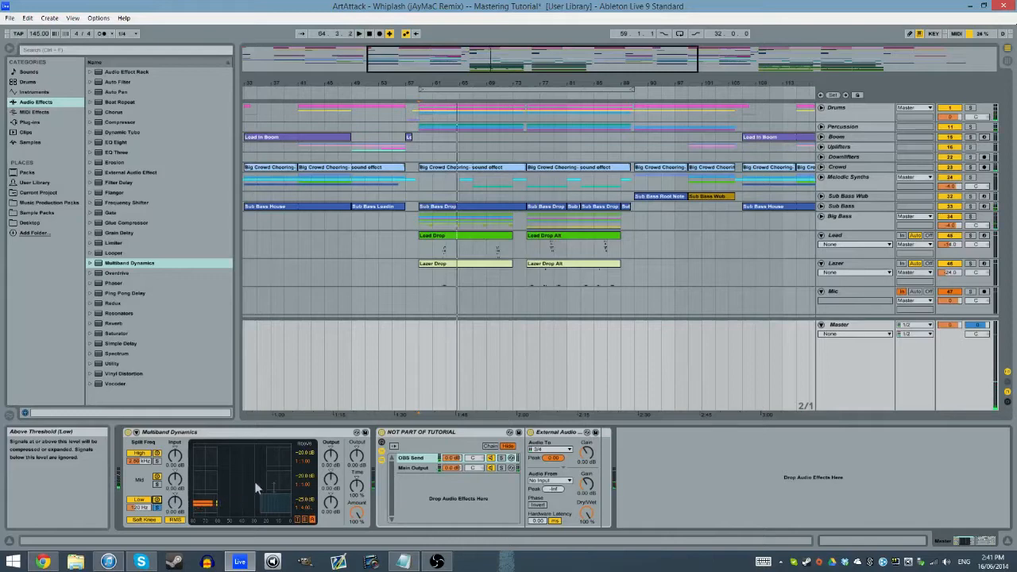
click(158, 502)
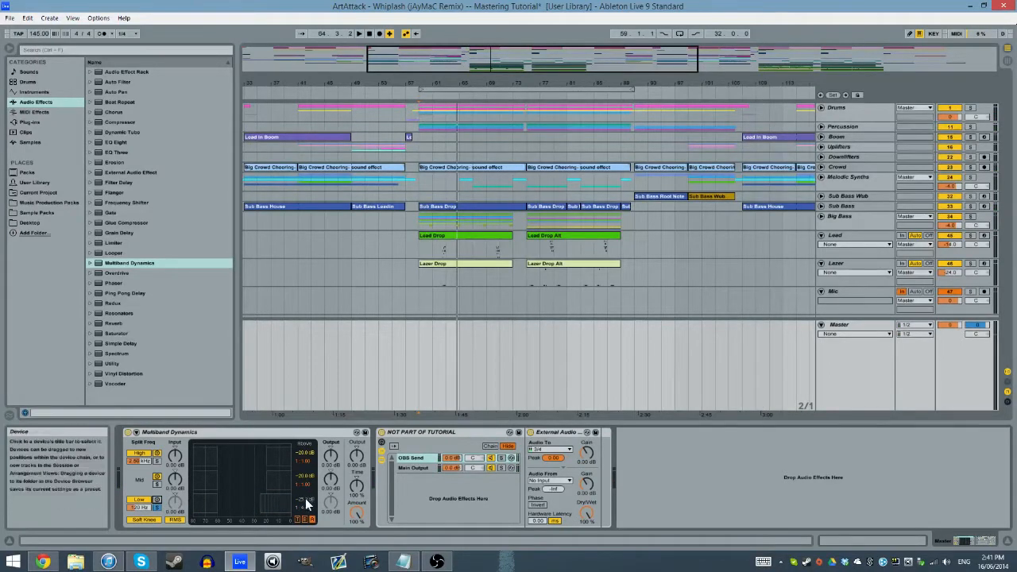
click(158, 500)
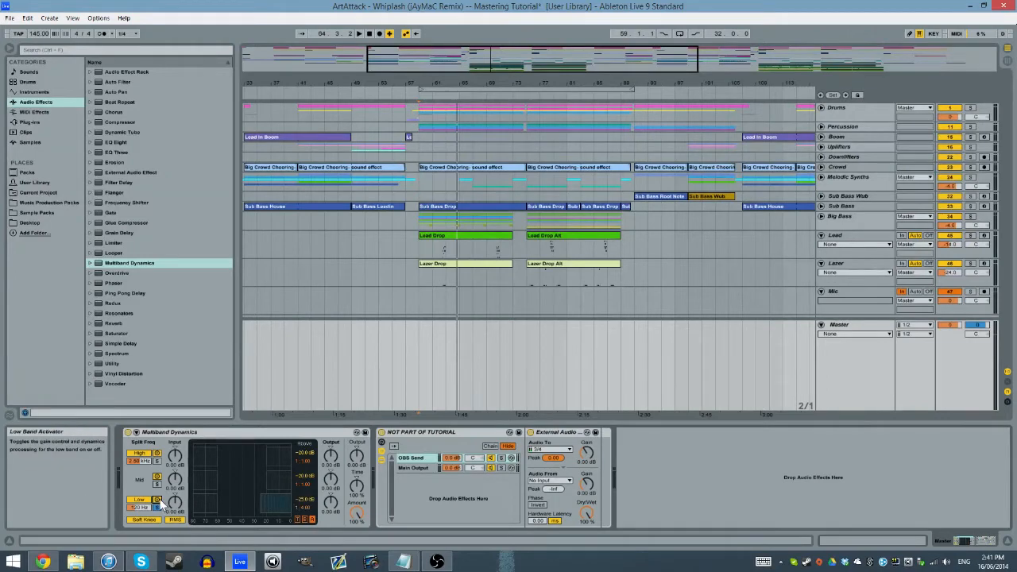
Play the drop and set the low band's output gain to 3.40 dB
click(157, 500)
click(302, 436)
key(space)
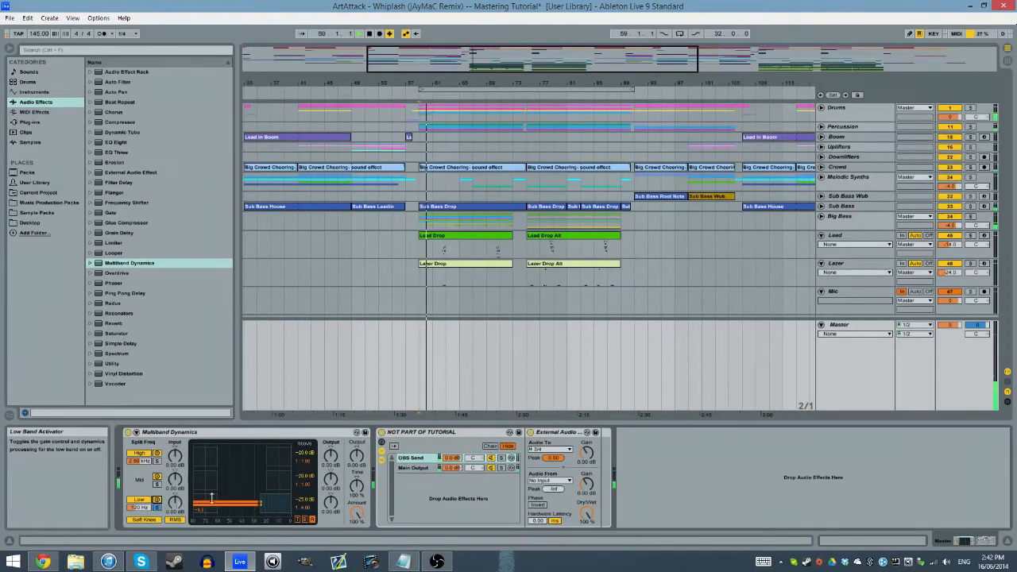
drag(331, 501, 330, 490)
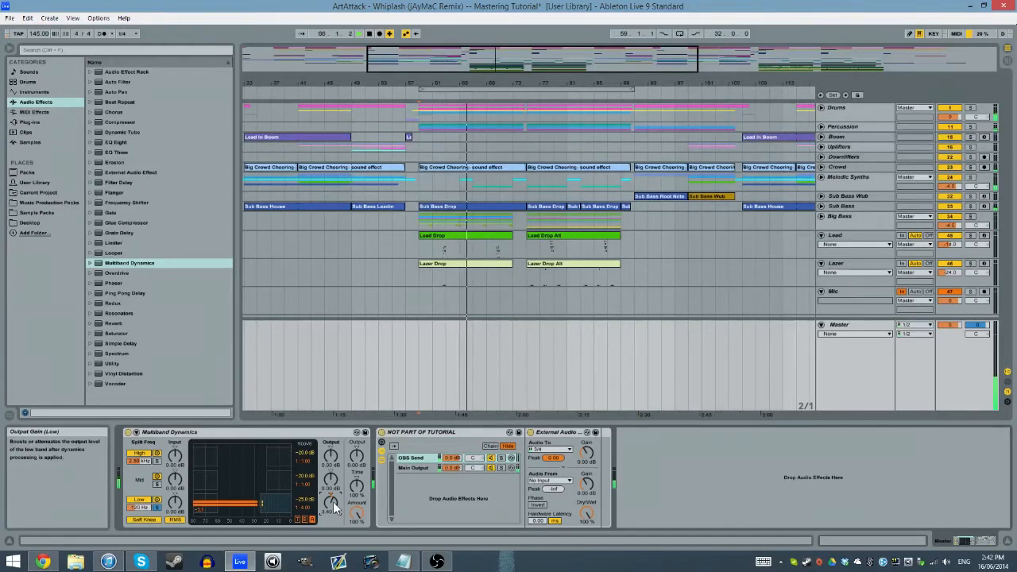
Solo the mid band and set its Above ratio to 1:2.00 and Above threshold to -26.0 dB during playback
click(156, 483)
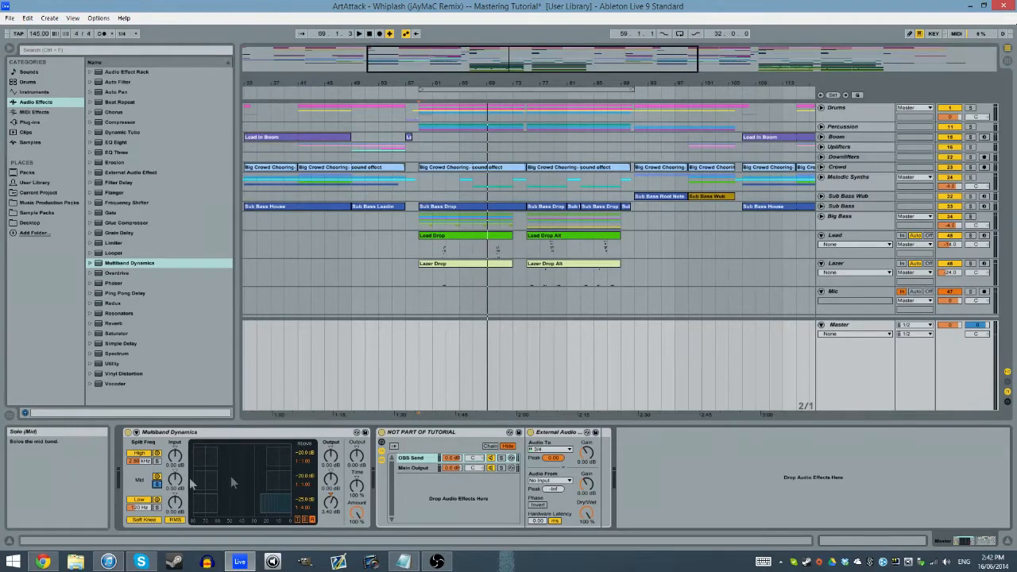
drag(308, 484, 307, 487)
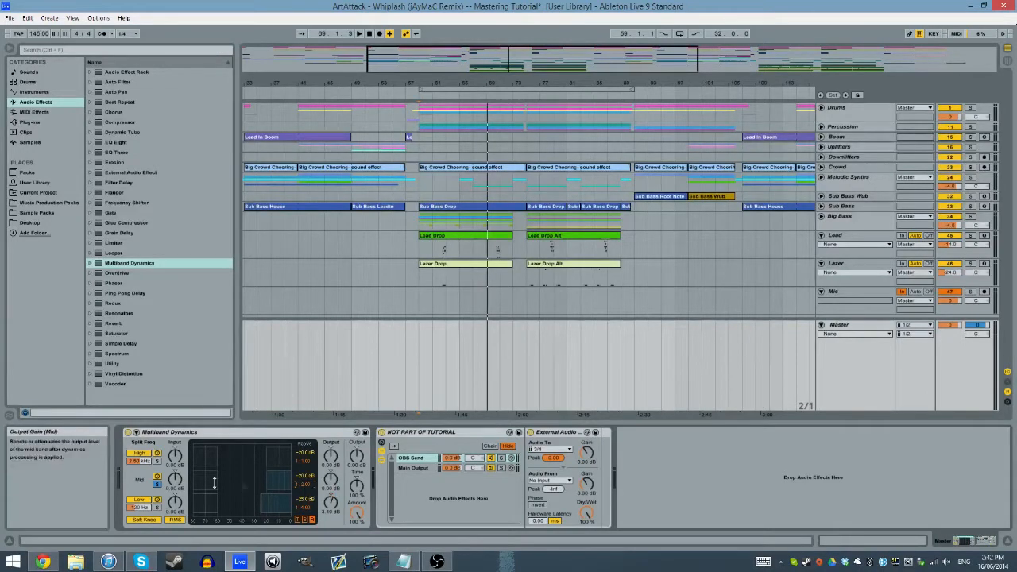
key(space)
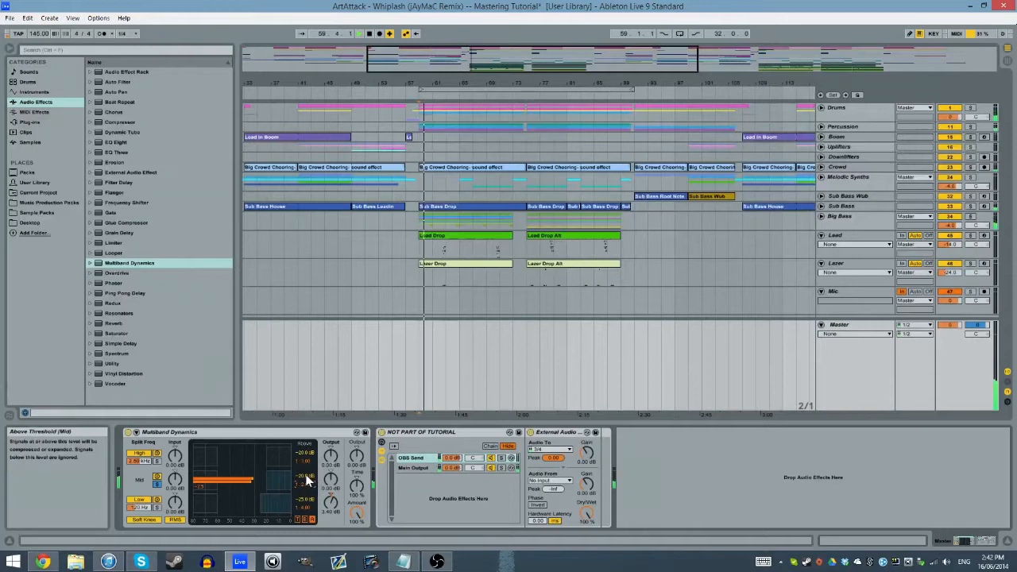
click(158, 476)
drag(303, 476, 304, 476)
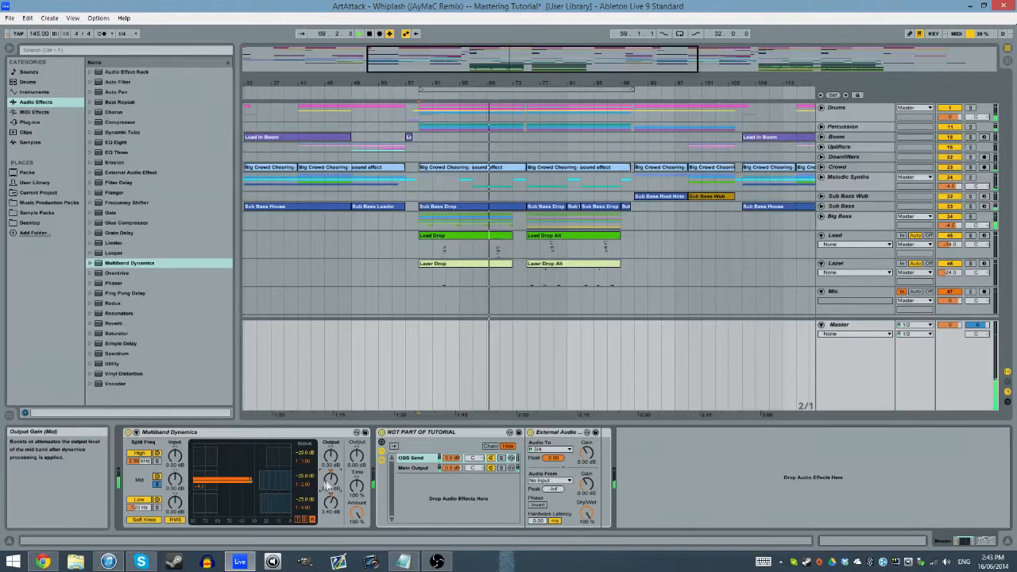
Set the mid band's output gain to 2.00 dB while comparing it with its processing off and on
click(157, 476)
click(156, 475)
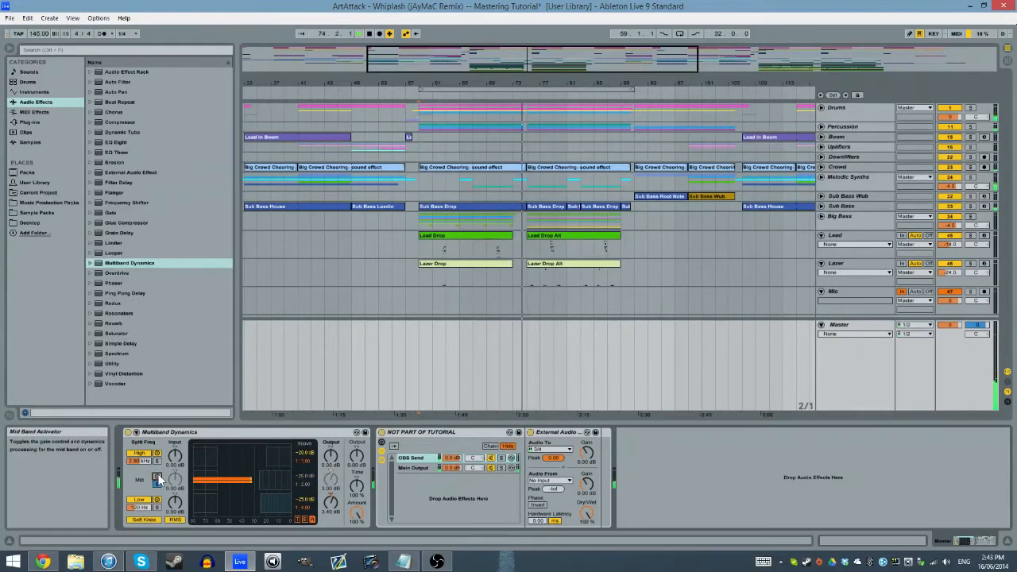
drag(332, 477, 333, 481)
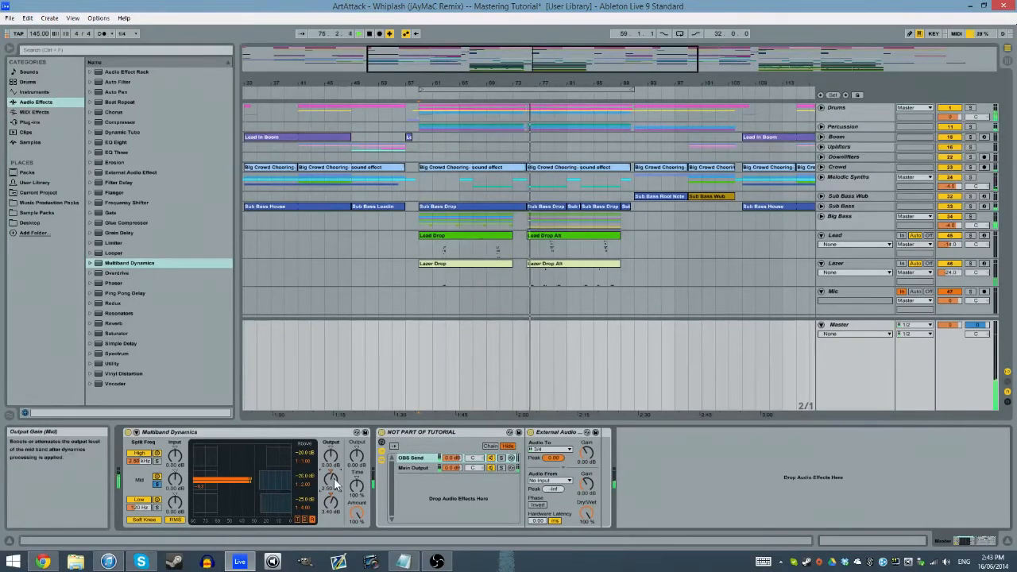
click(157, 477)
click(157, 477)
drag(330, 478, 331, 481)
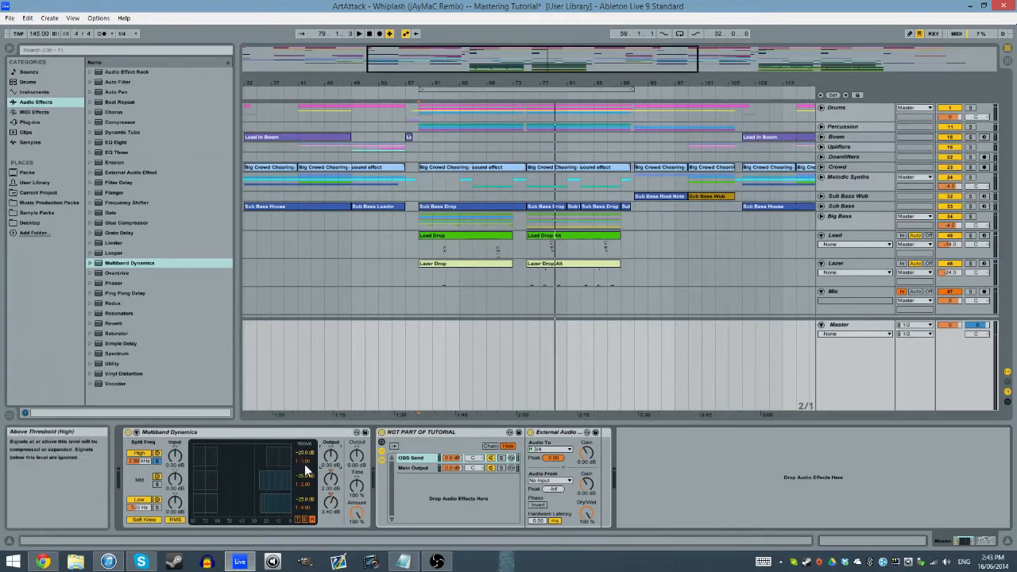
Raise the soloed high band's Above ratio and work out 1 / 3.8 in Calculator as a ratio example
drag(311, 460, 311, 460)
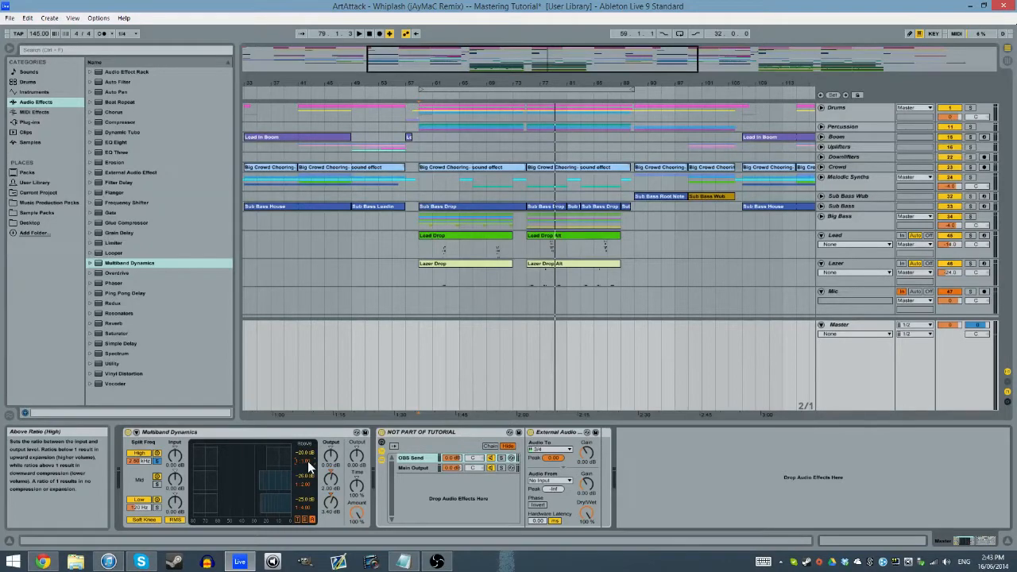
key(super)
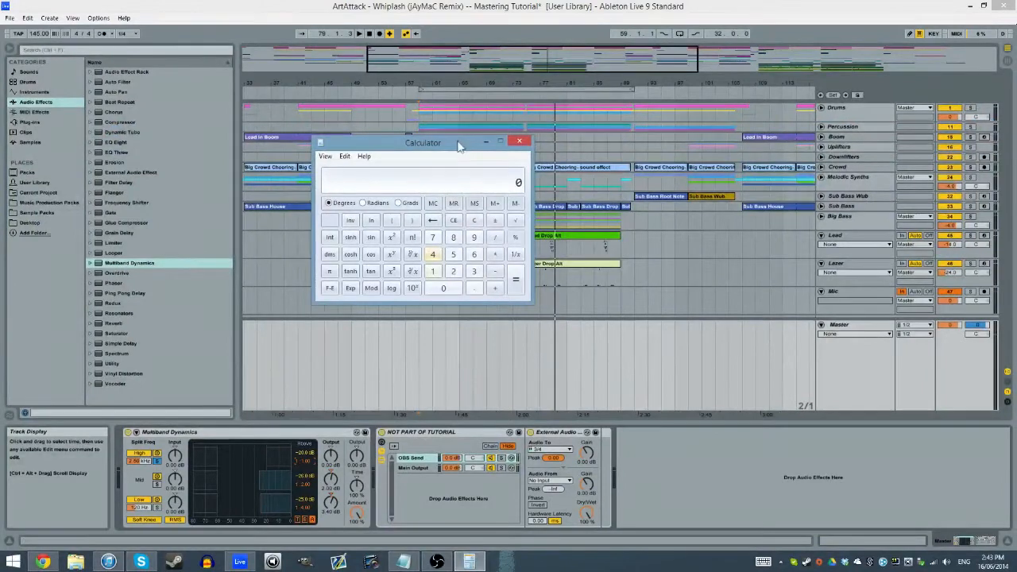
drag(458, 145, 451, 148)
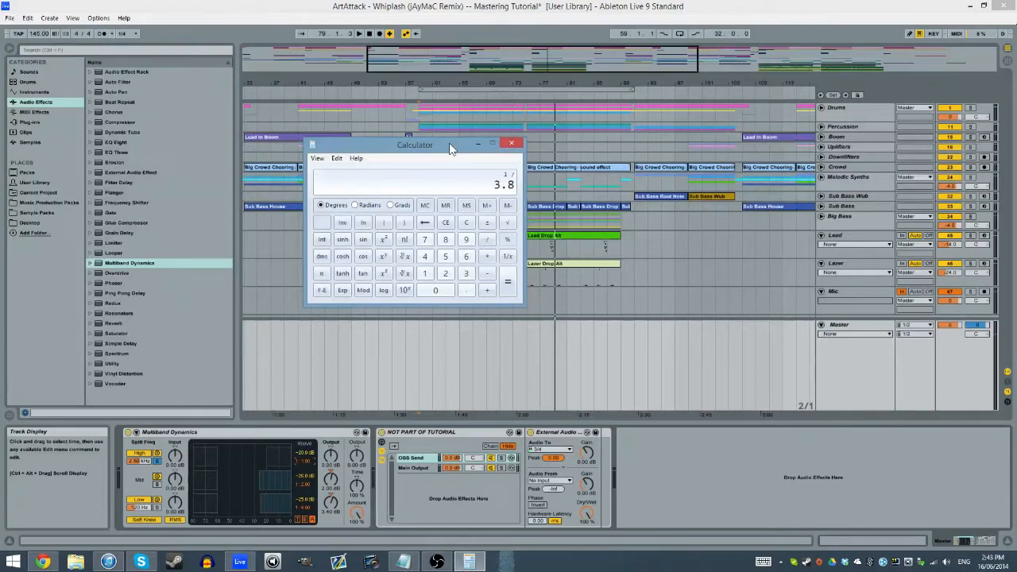
key(Return)
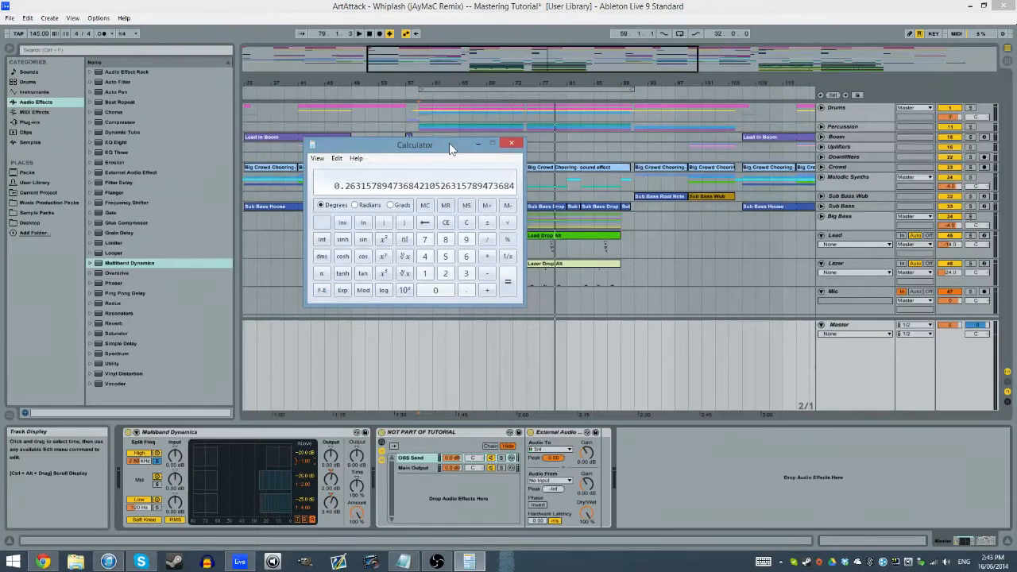
click(514, 143)
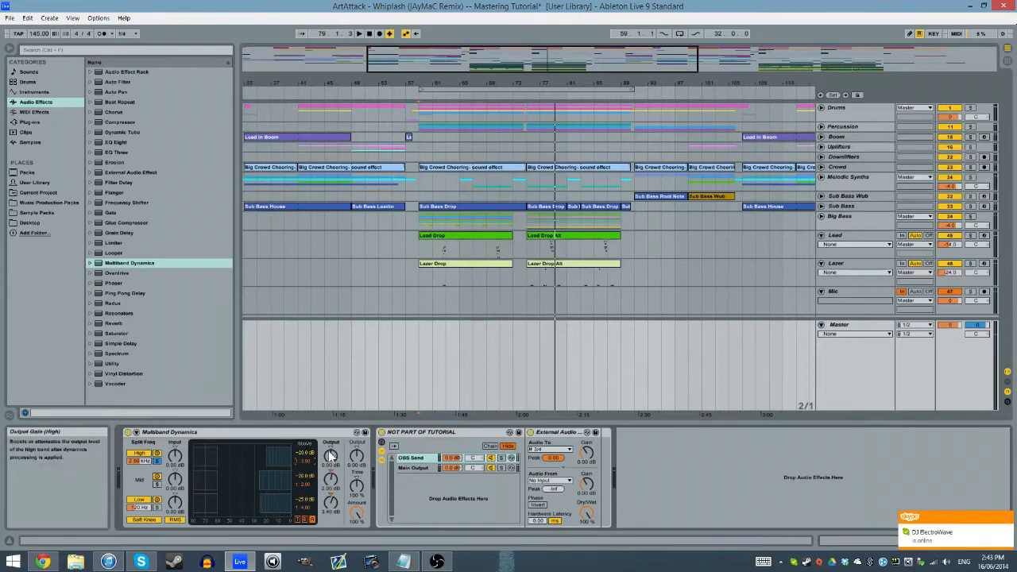
Lower the high band's Above threshold to -26.0 dB and raise its output gain during playback, comparing it with the band off
key(space)
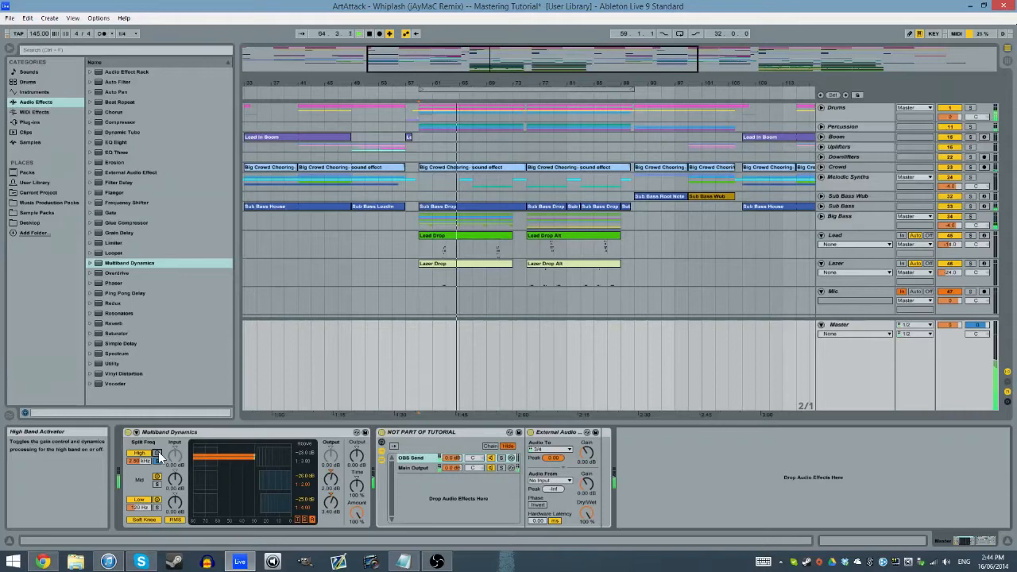
drag(303, 454, 331, 462)
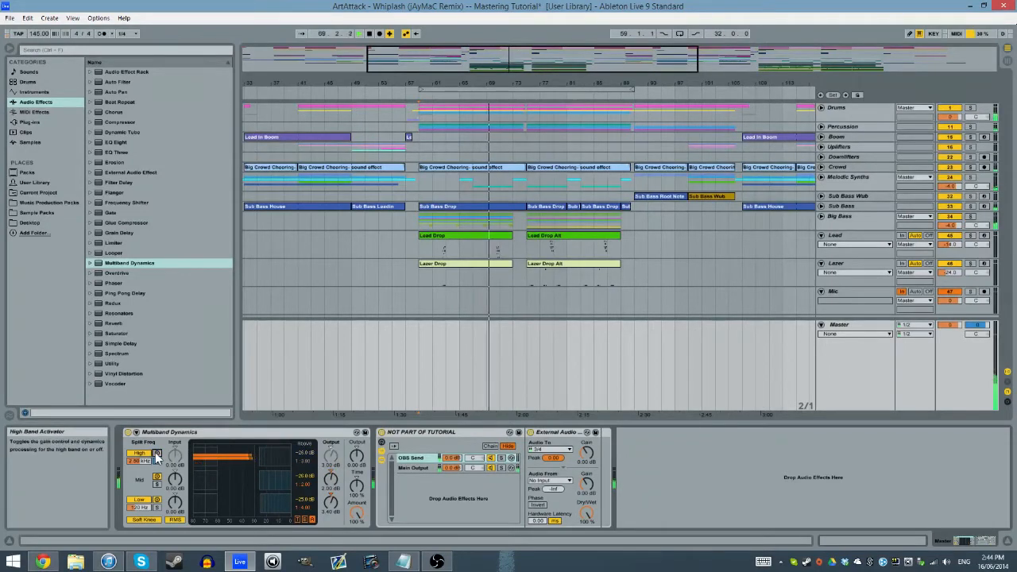
drag(332, 460, 332, 463)
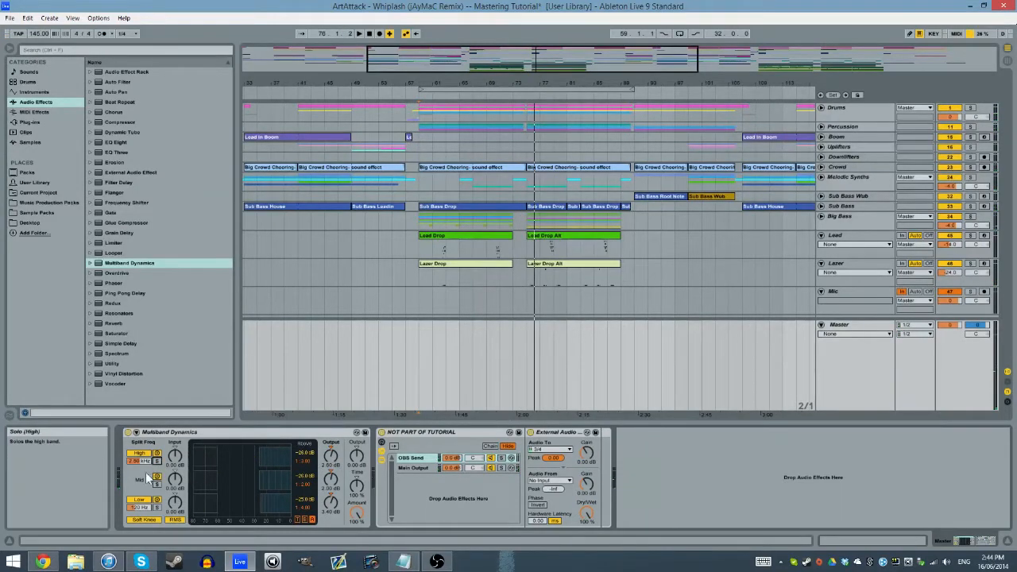
Play the drop with Multiband Dynamics bypassed and re-enabled to compare the overall sound
click(224, 433)
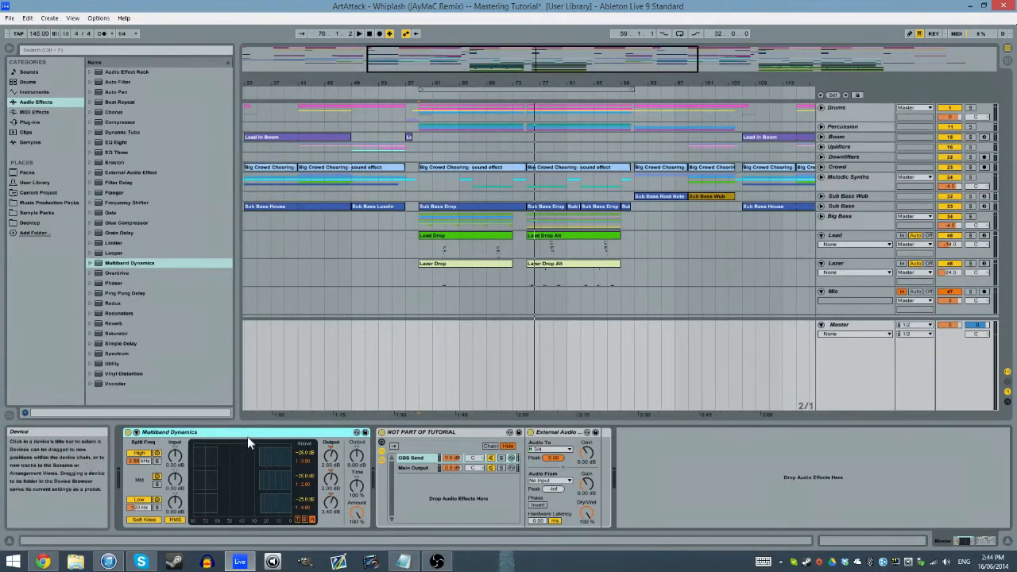
click(128, 432)
key(space)
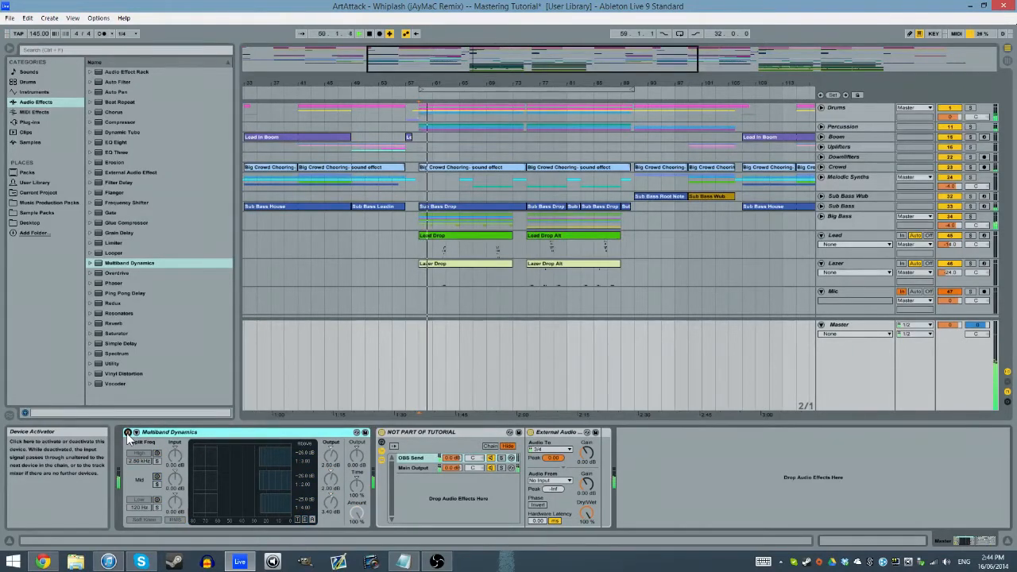
click(128, 433)
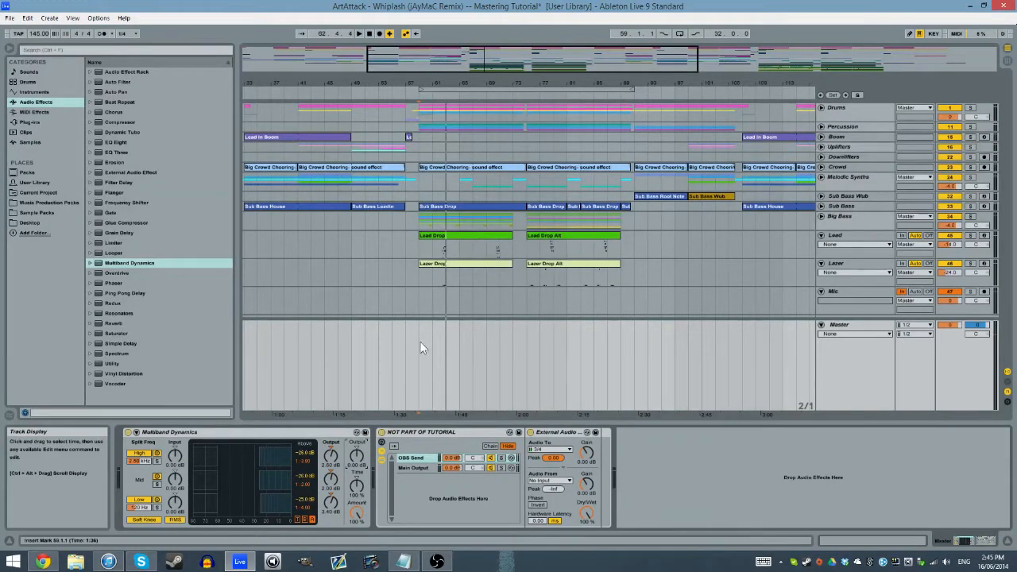
Add an EQ Eight to the Master track directly after Multiband Dynamics
click(271, 442)
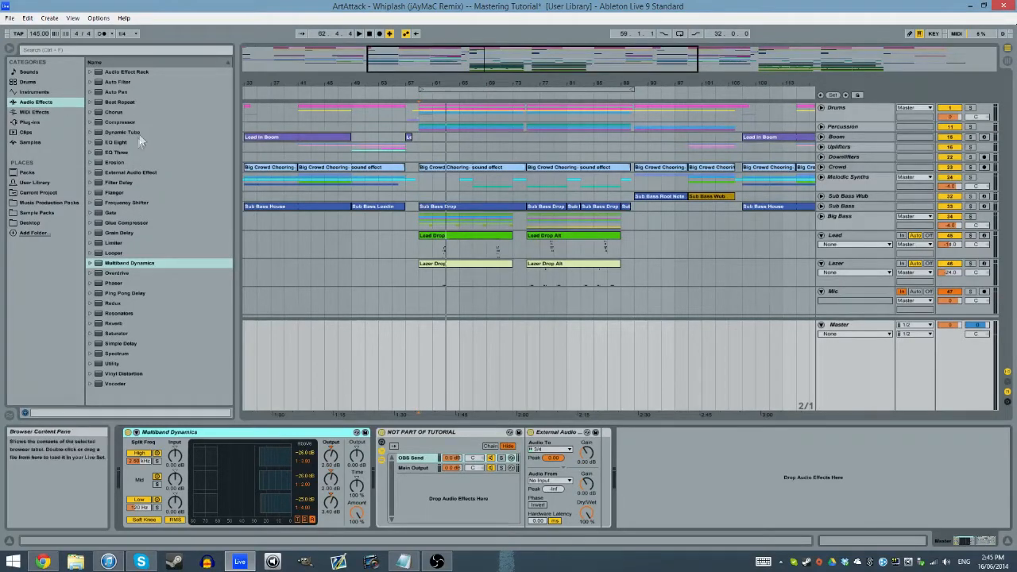
click(101, 144)
drag(120, 144, 370, 455)
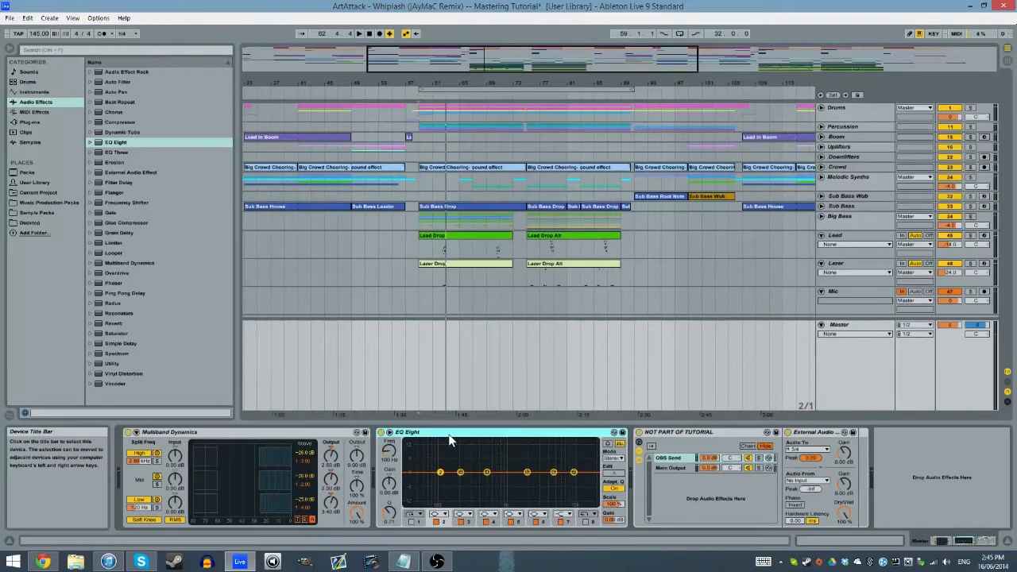
Switch EQ Eight's mode to L/R and try out its separate channel editing
click(619, 460)
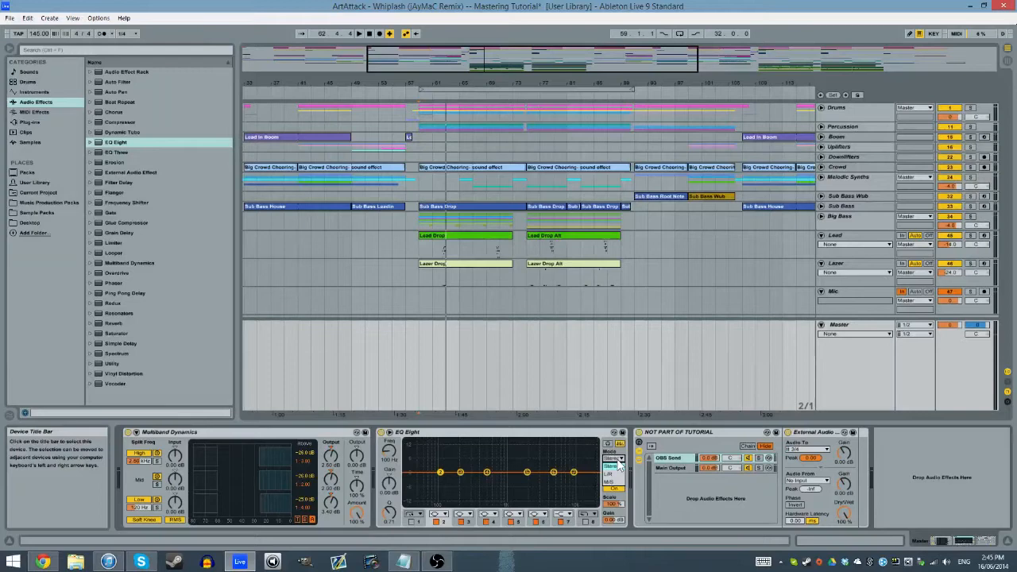
click(616, 475)
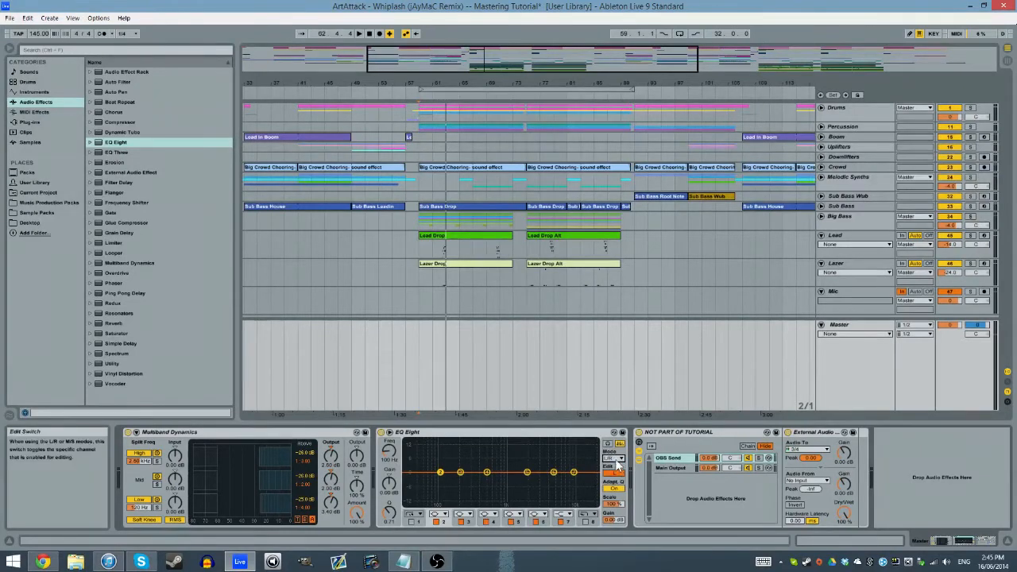
click(616, 468)
click(617, 459)
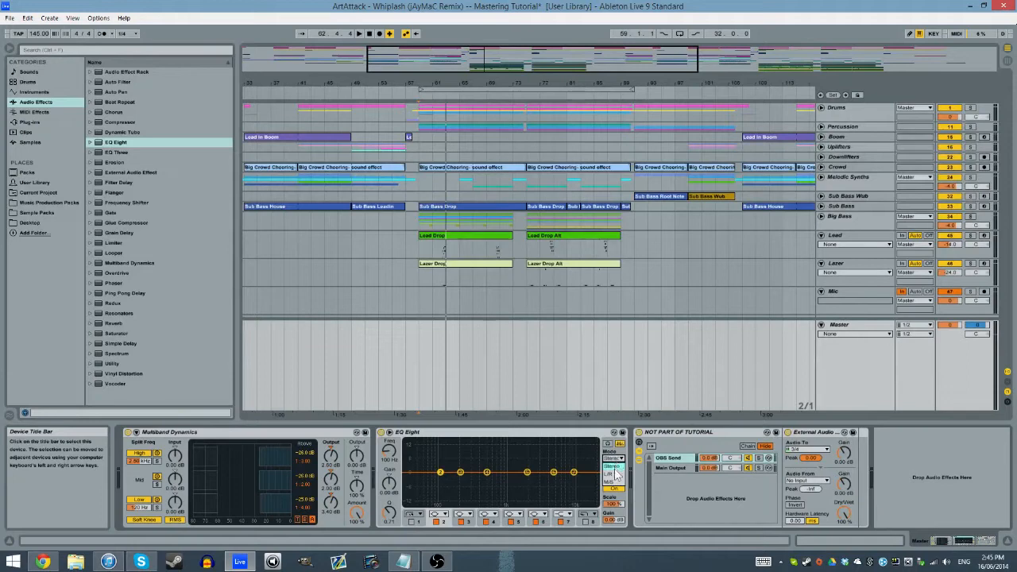
click(616, 474)
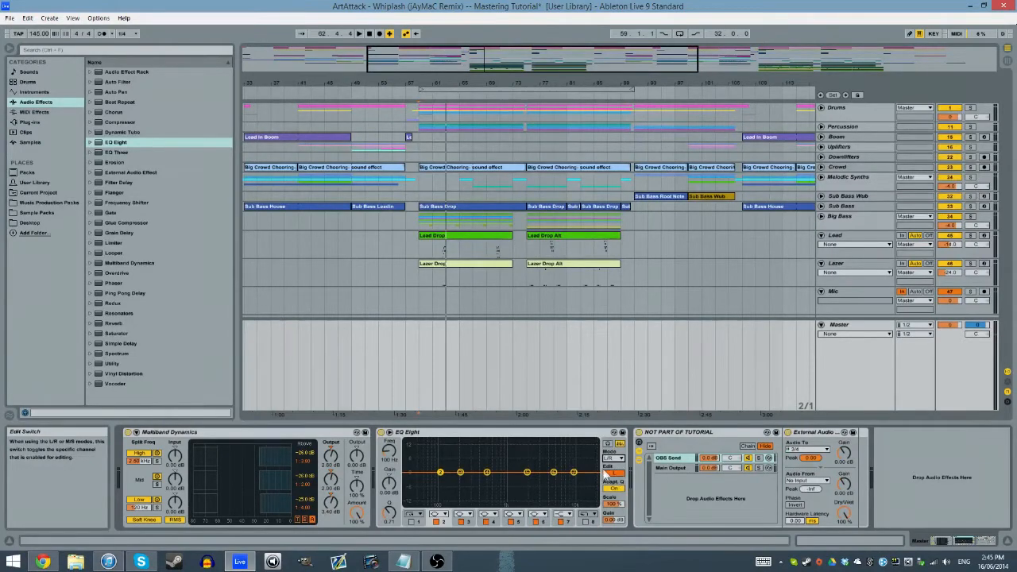
click(614, 475)
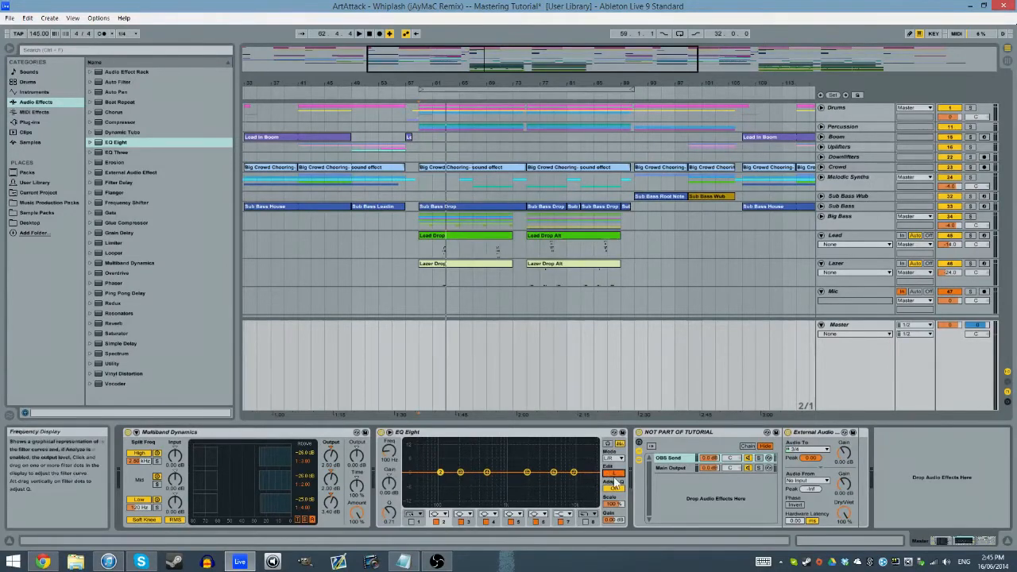
Set EQ Eight's mode to M/S and select the Side channel's 100 Hz filter
click(611, 459)
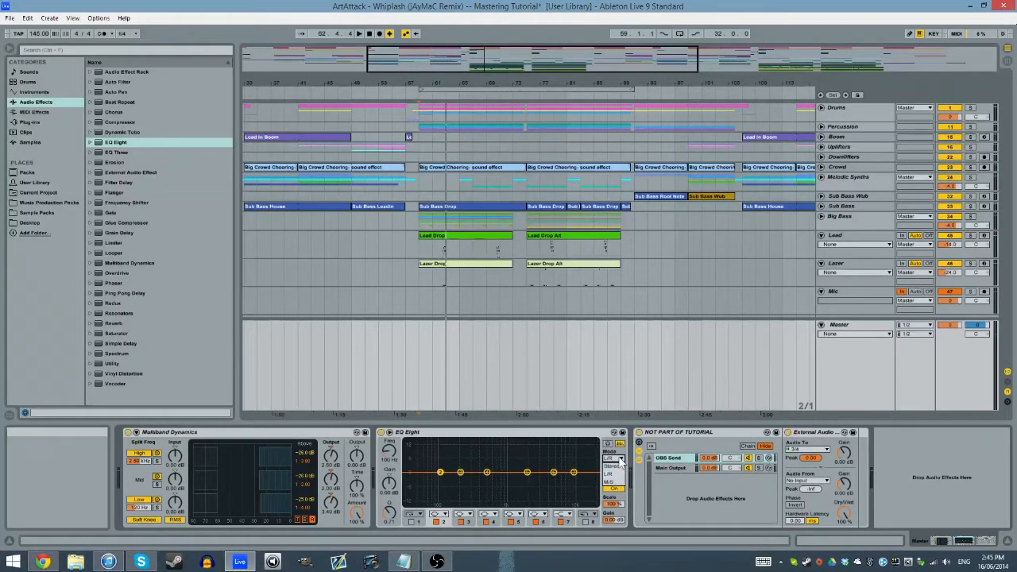
click(613, 483)
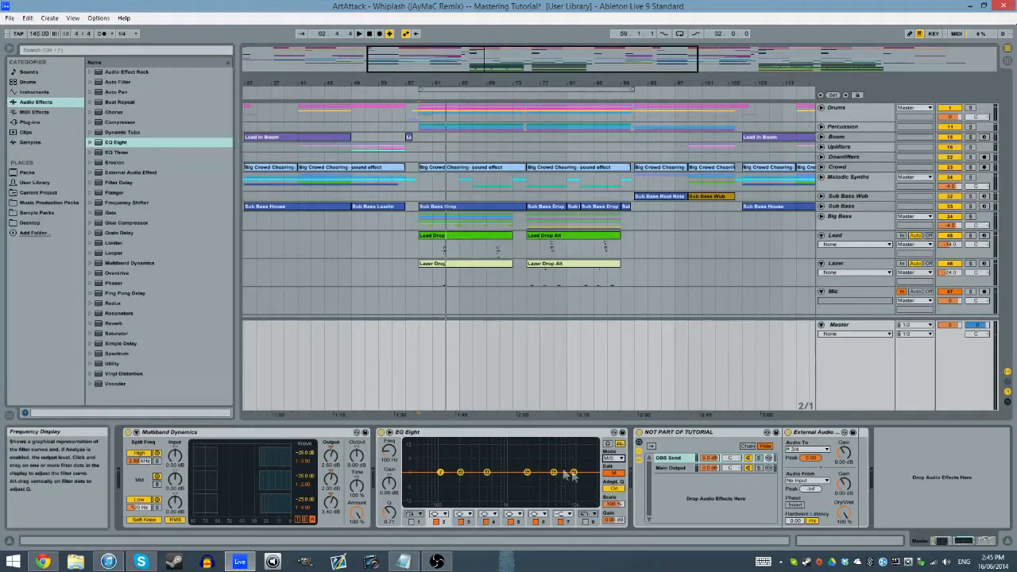
click(610, 476)
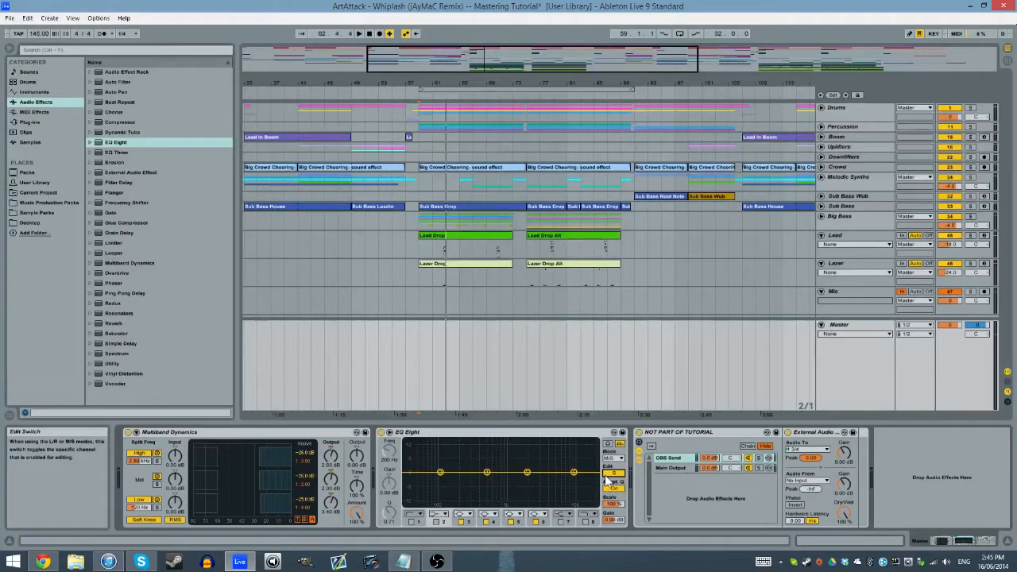
click(440, 472)
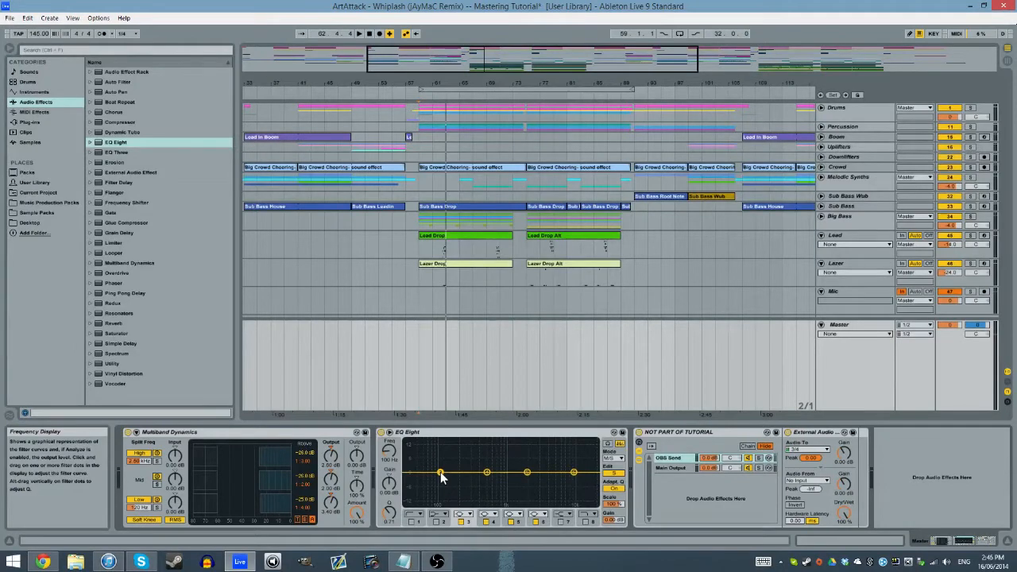
Enable the Mid channel's filter 8 high cut and sweep it between 30 Hz and 22 kHz during playback to isolate the sides
click(613, 475)
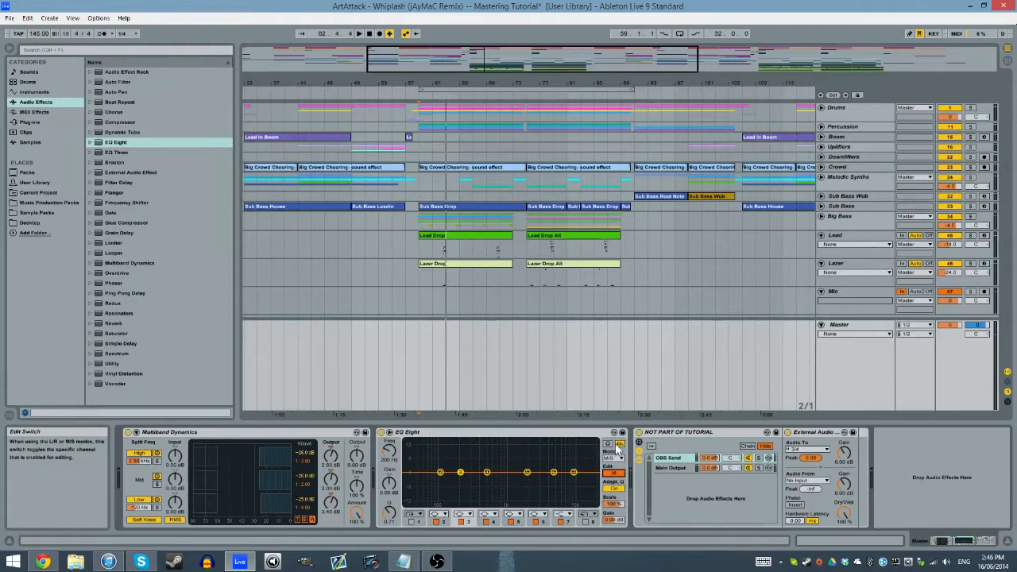
click(584, 522)
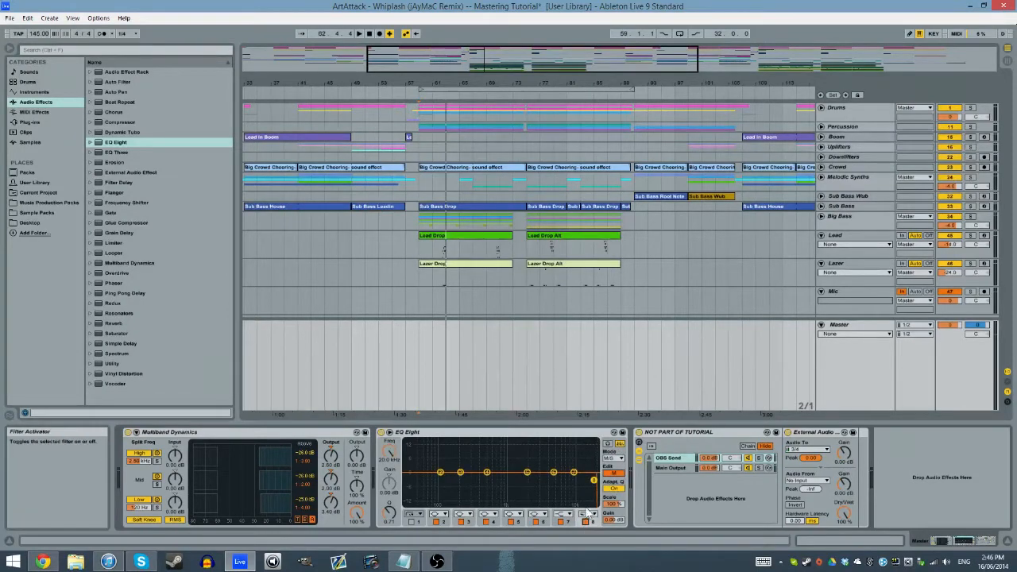
click(613, 474)
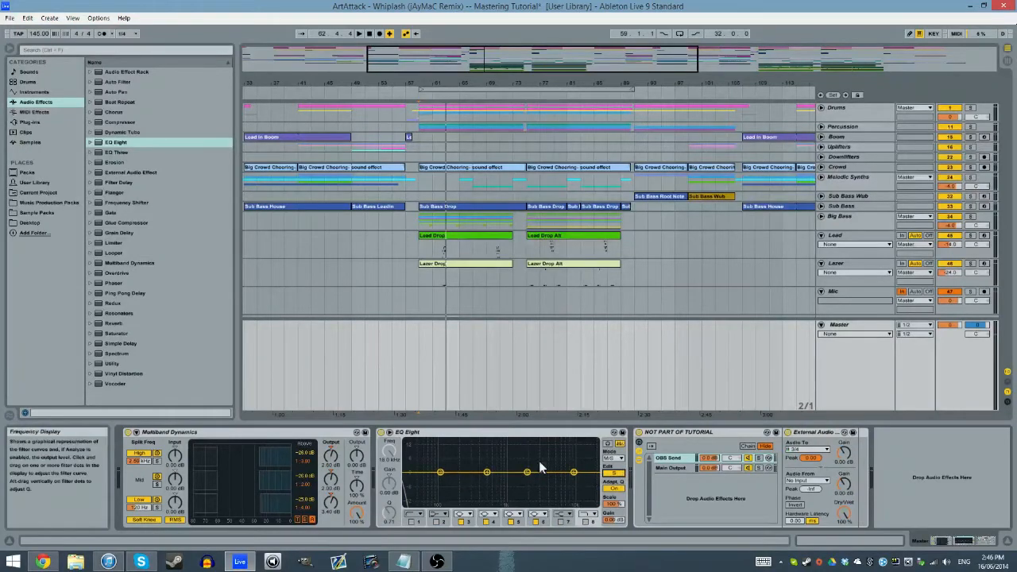
key(space)
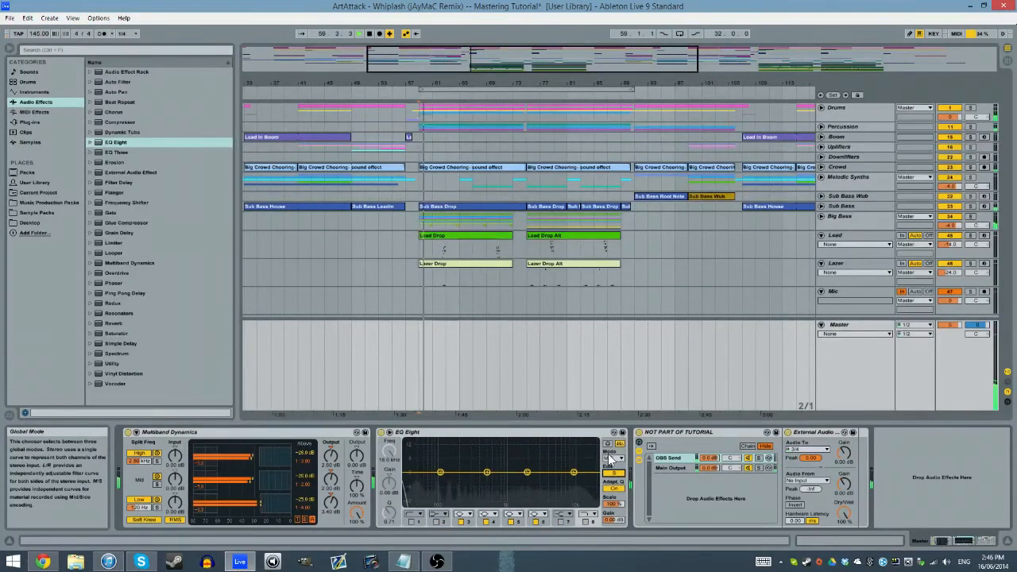
click(612, 474)
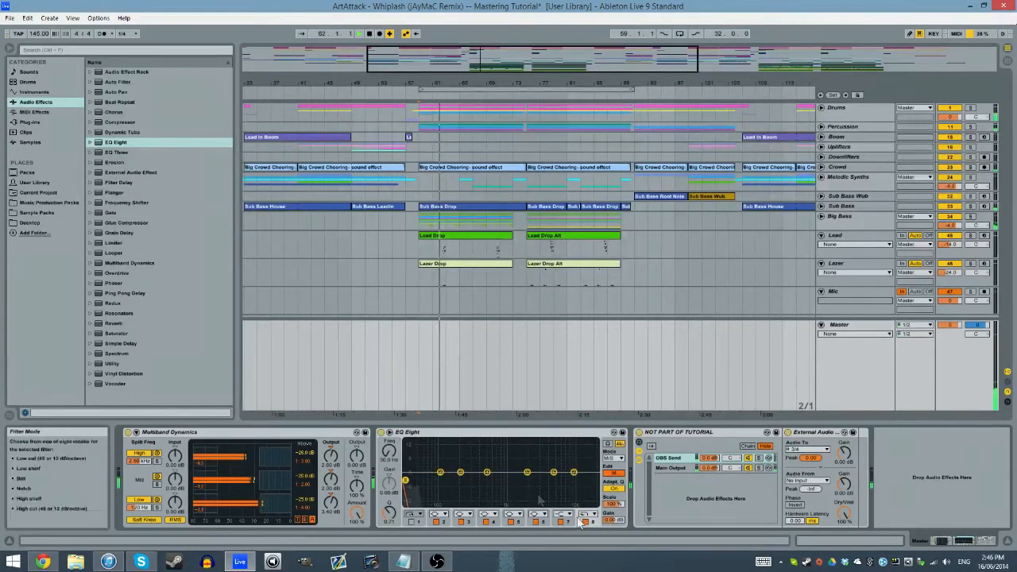
drag(405, 482, 597, 480)
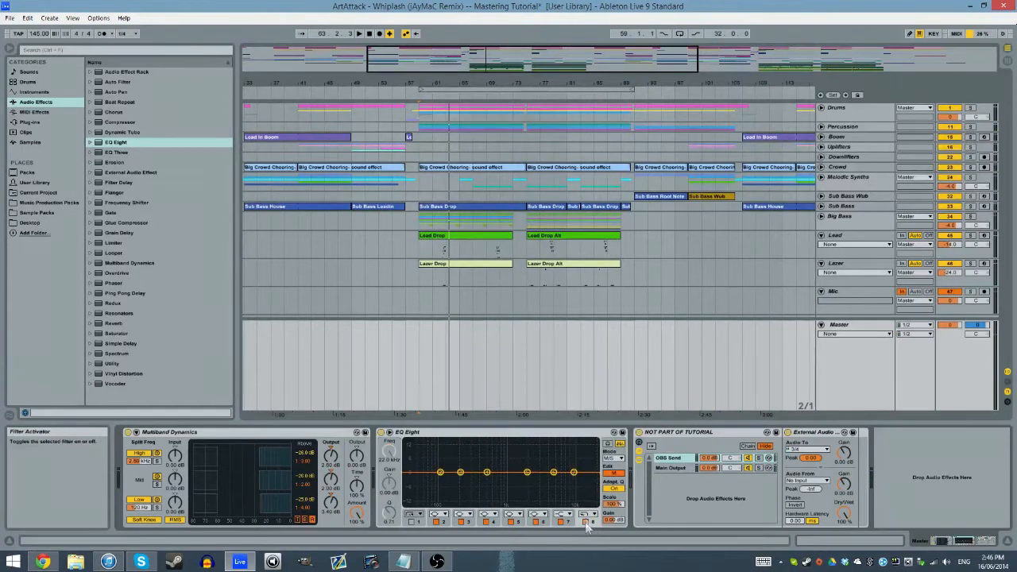
Enable the Side channel's filter 8 high cut and sweep it down to 30 Hz and back to 22 kHz during playback
click(609, 476)
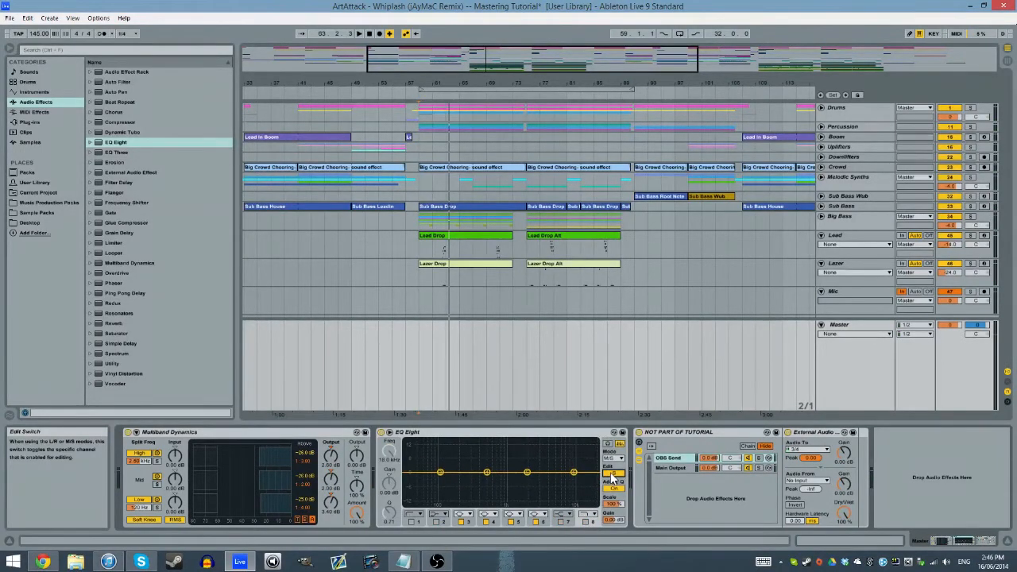
click(586, 521)
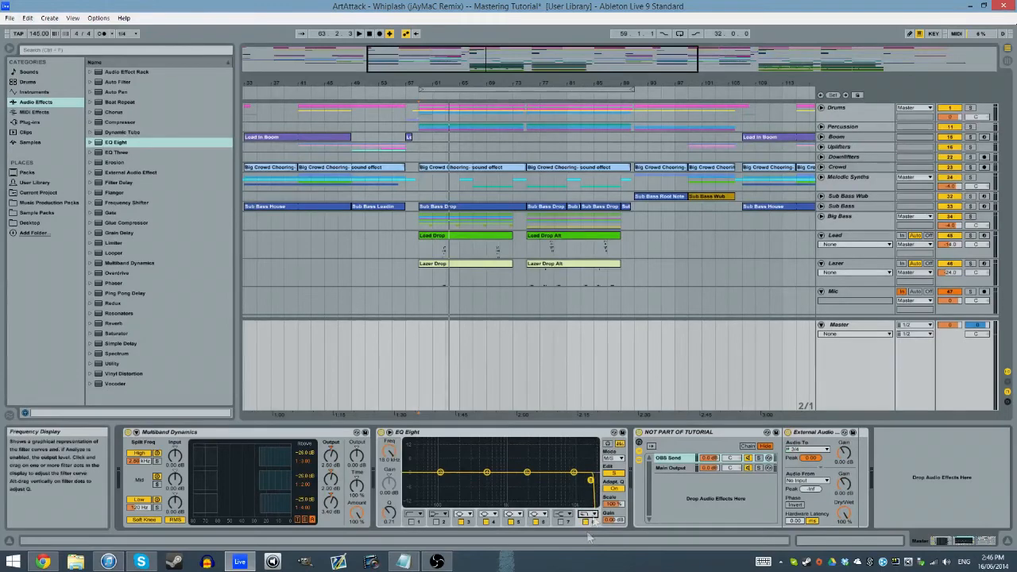
drag(389, 455, 389, 492)
key(space)
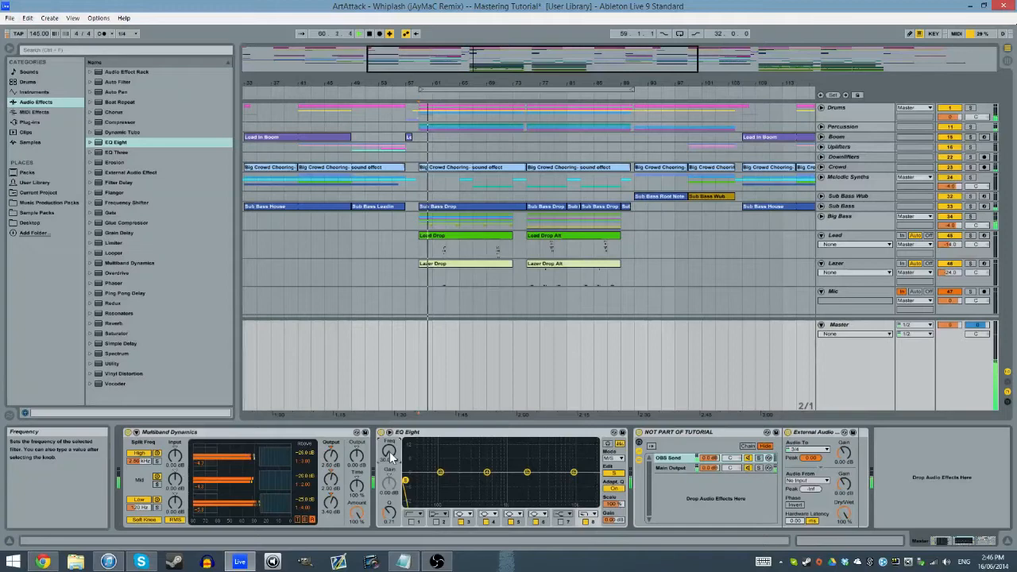
drag(389, 455, 389, 415)
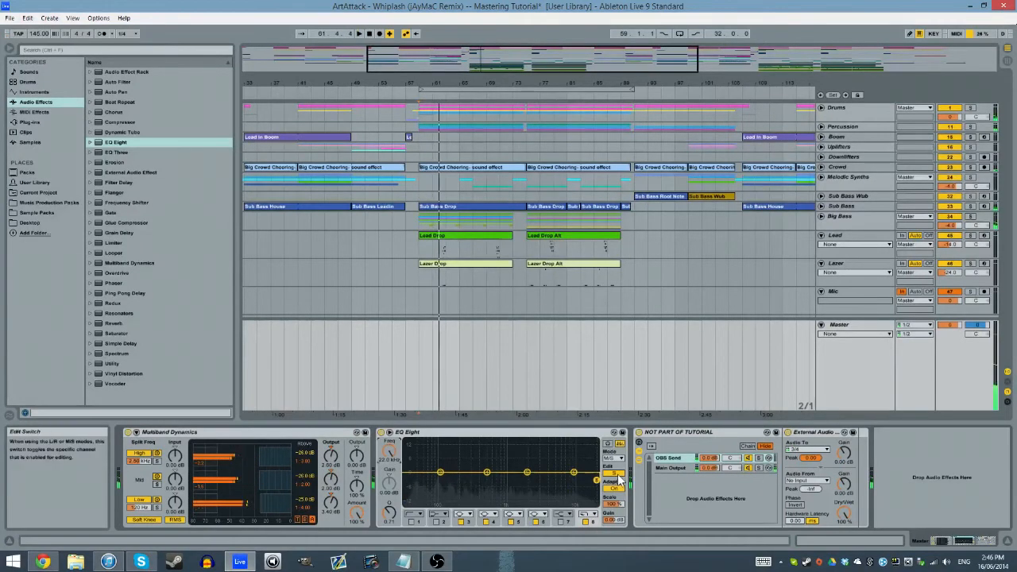
Change the Side channel's filter 8 to a bell shape and select the Mid channel's 10 kHz filter 7
click(591, 514)
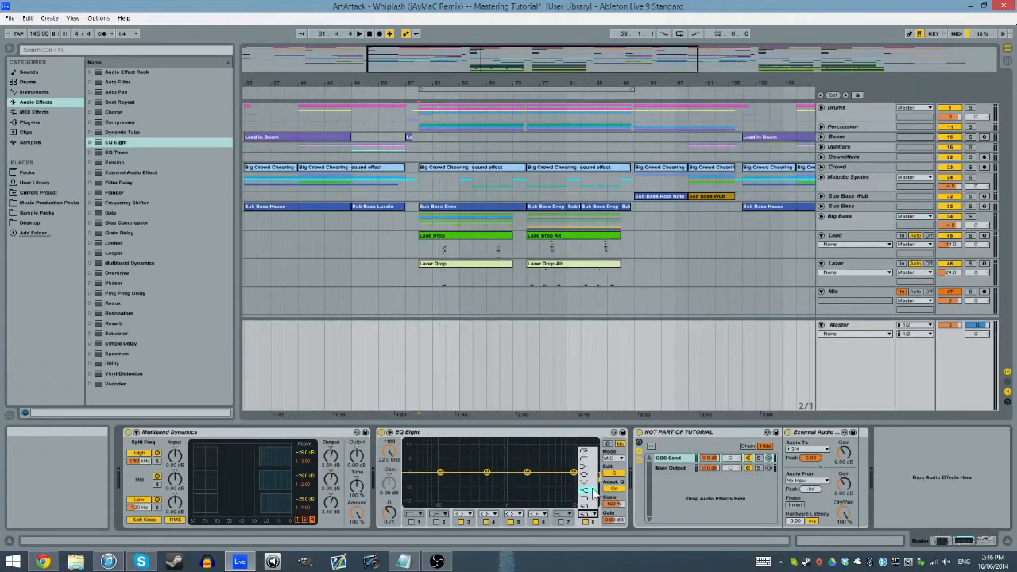
click(586, 481)
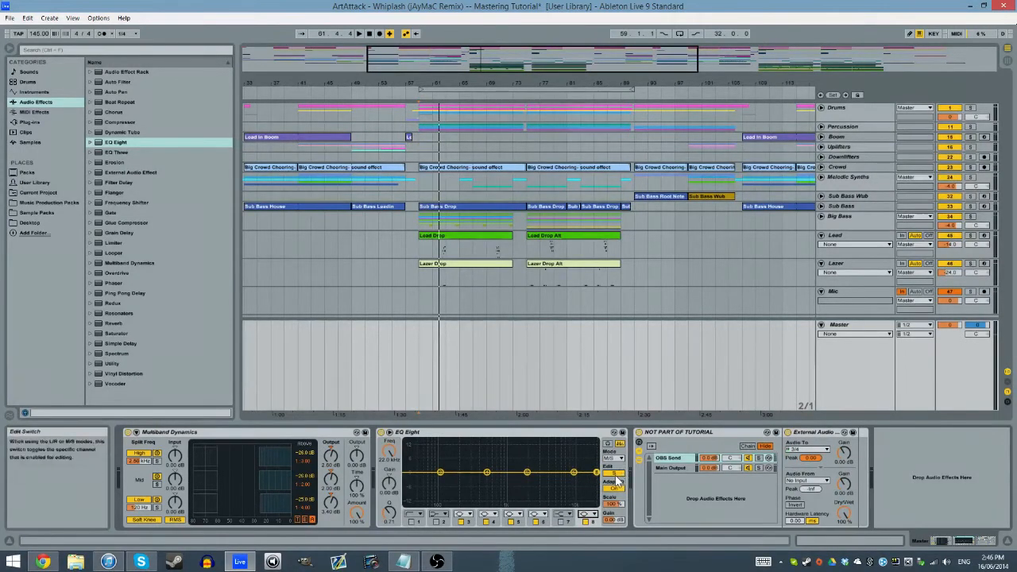
click(615, 475)
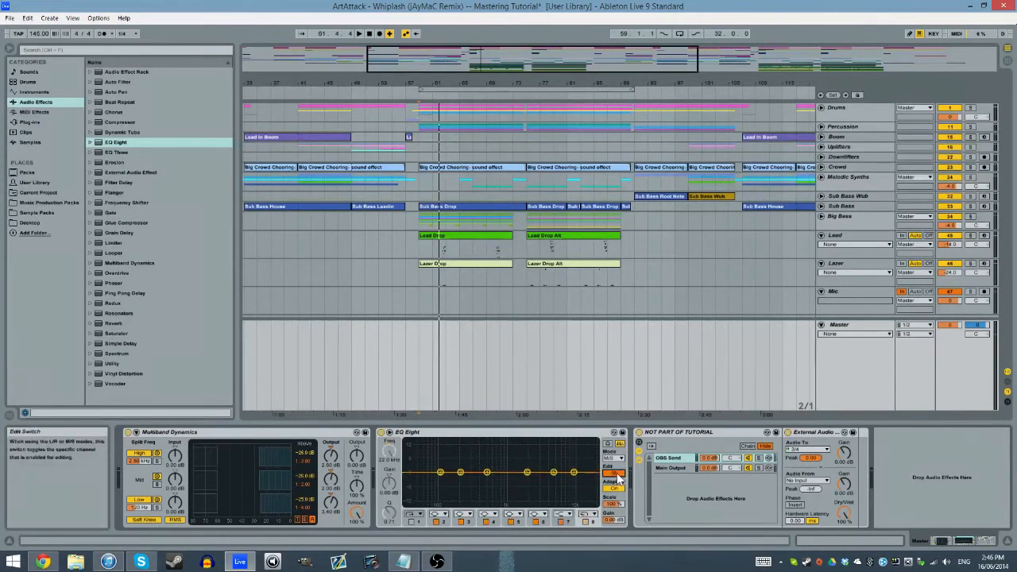
click(567, 521)
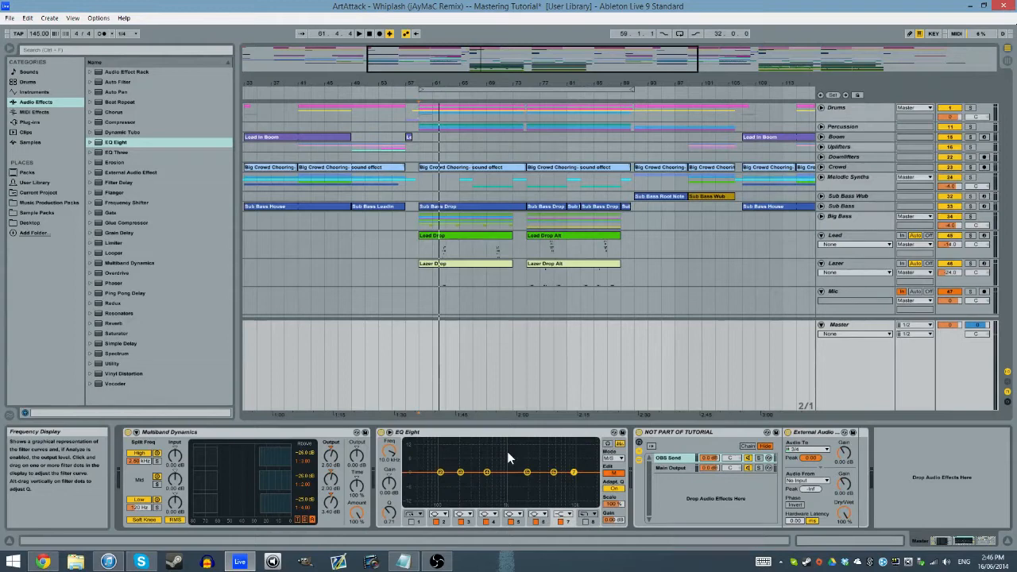
Raise the Side channel's filter 3 frequency to about 120 Hz and turn off filter 8
click(613, 479)
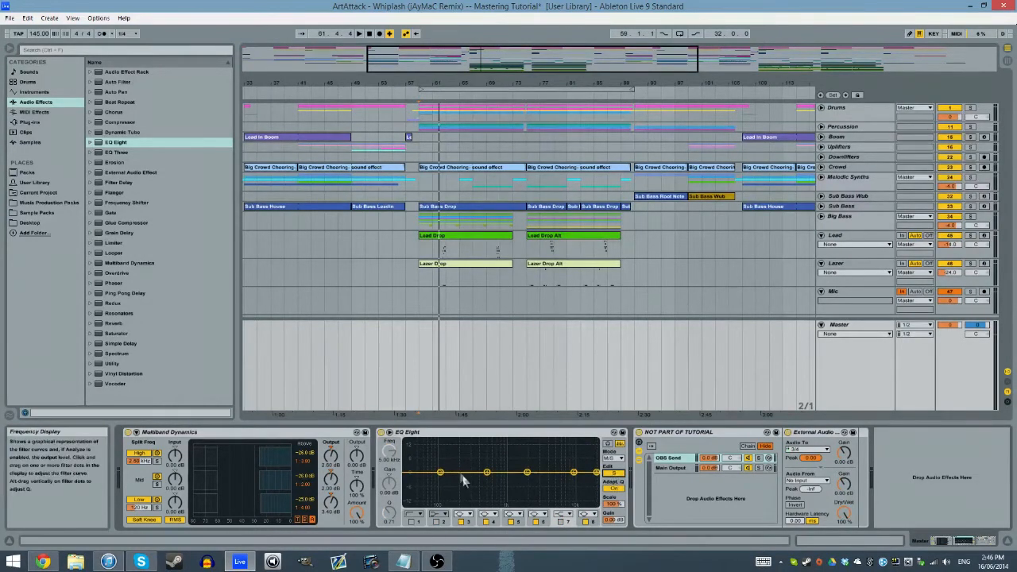
click(441, 474)
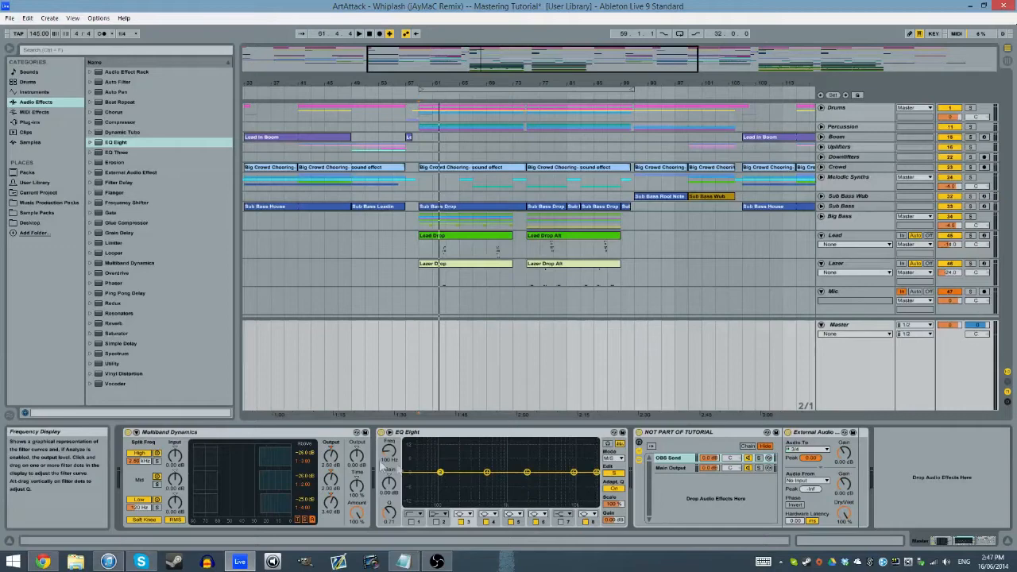
drag(389, 454, 389, 449)
click(585, 521)
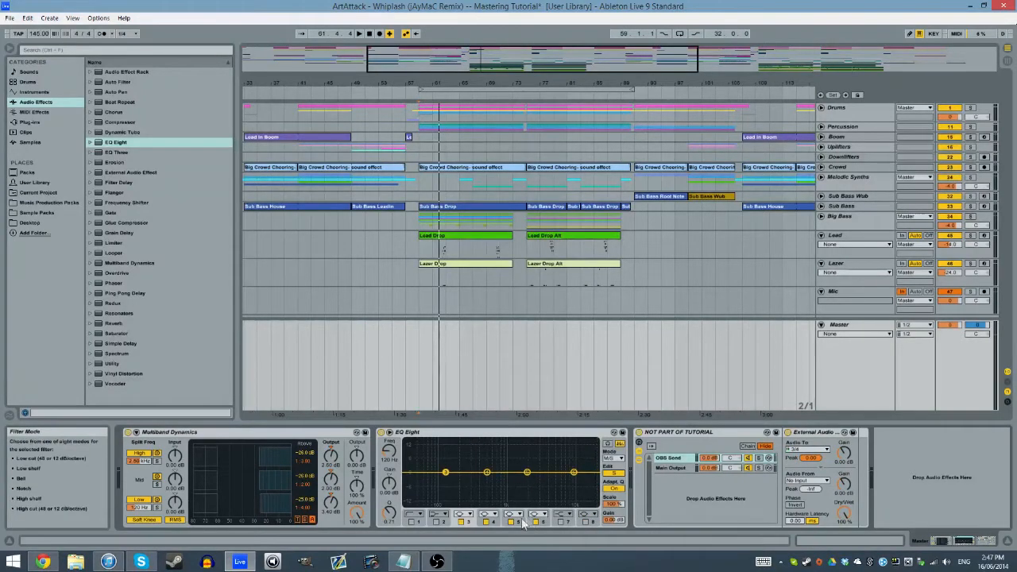
Boost the Side channel's 10 kHz filter 6 to a gain of 2.5 dB during playback
click(574, 472)
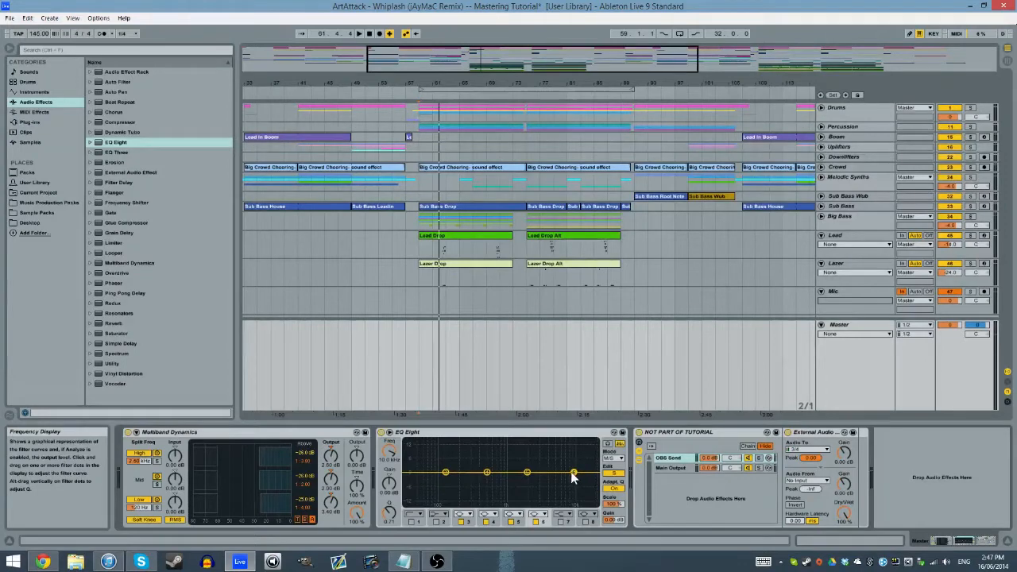
key(space)
mouse_move(391, 486)
mouse_down()
mouse_move(390, 453)
mouse_move(390, 473)
mouse_up()
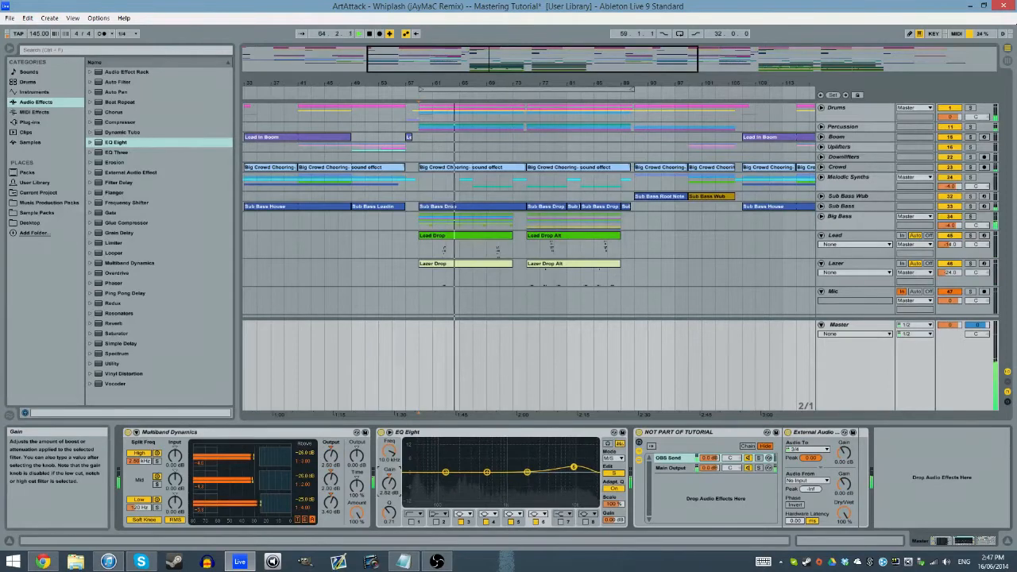
text(2.5)
Compare the Side channel's sound with the 10 kHz boost of filter 6 off and on
click(535, 521)
click(534, 522)
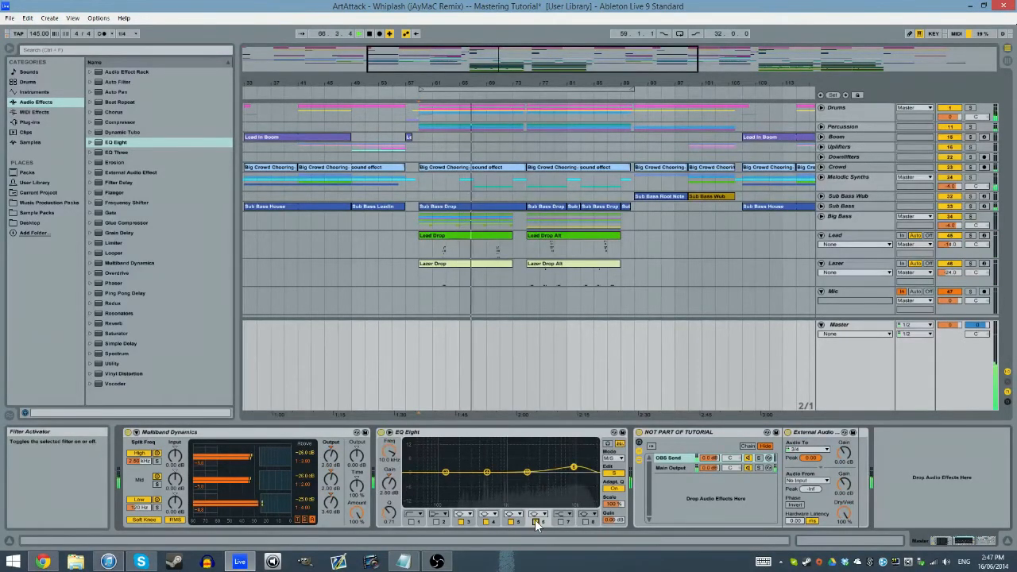
click(535, 521)
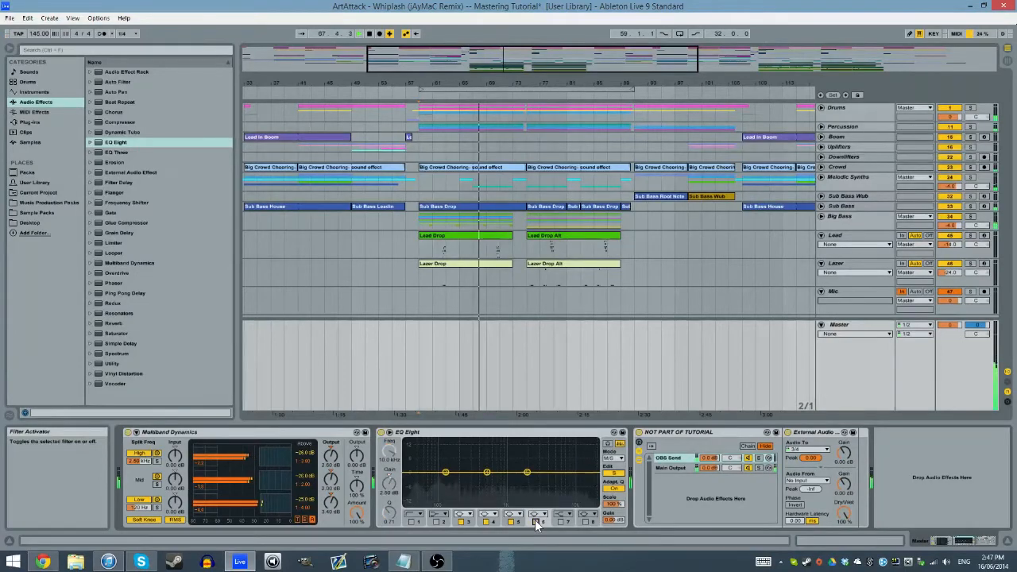
click(535, 521)
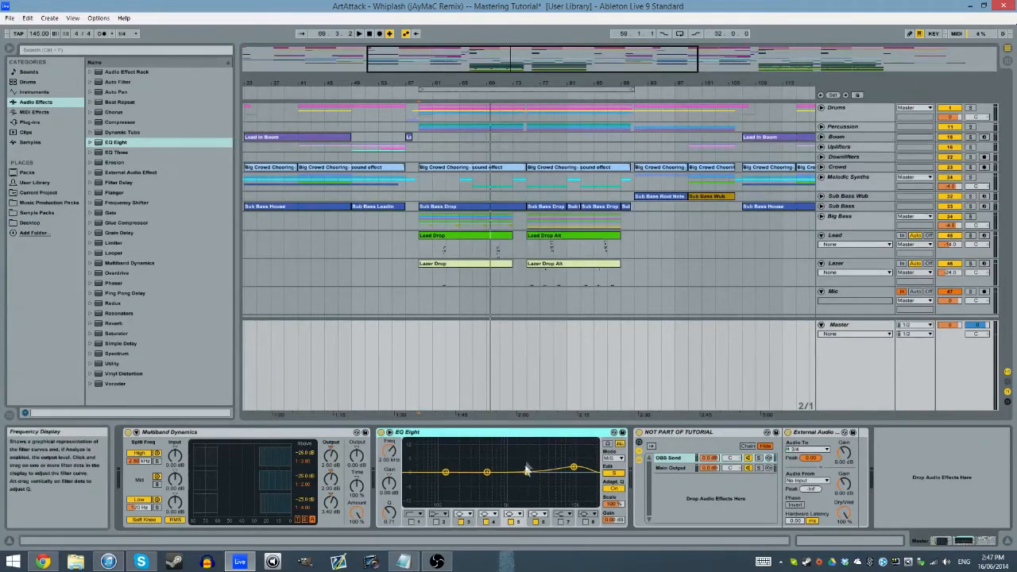
Raise the gain of the Side channel's 2 kHz filter 5 to about 1.6 dB during playback
key(space)
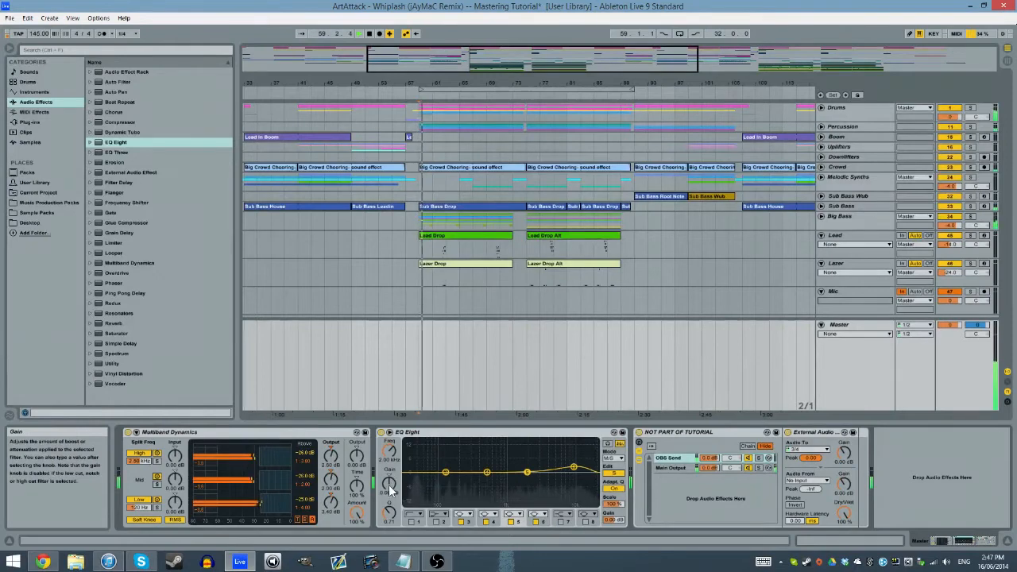
drag(390, 489, 390, 479)
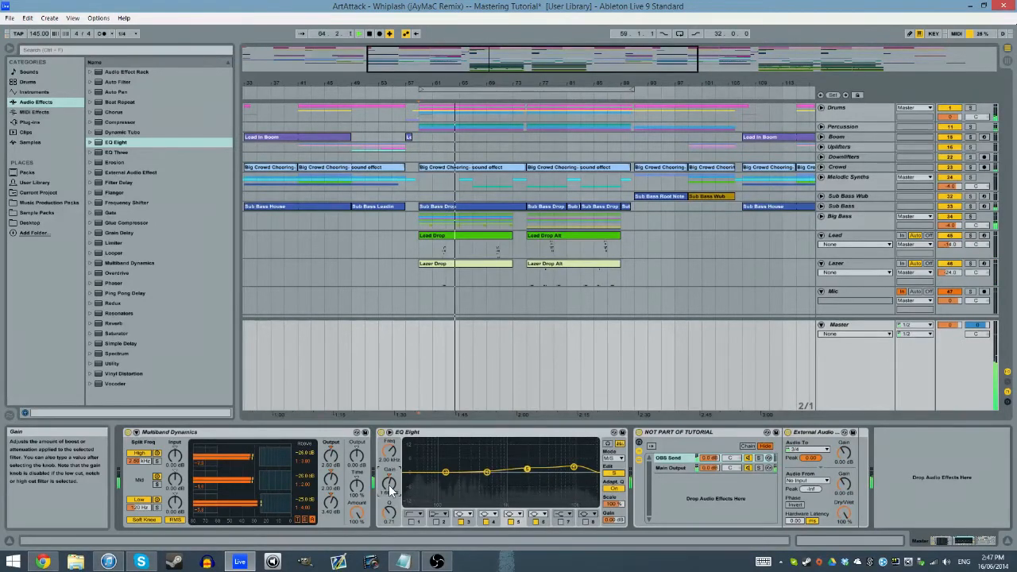
Boost the Side channel's 500 Hz filter 4 by 0.5 dB during playback and change filter 3 to a low cut
key(space)
click(493, 523)
key(space)
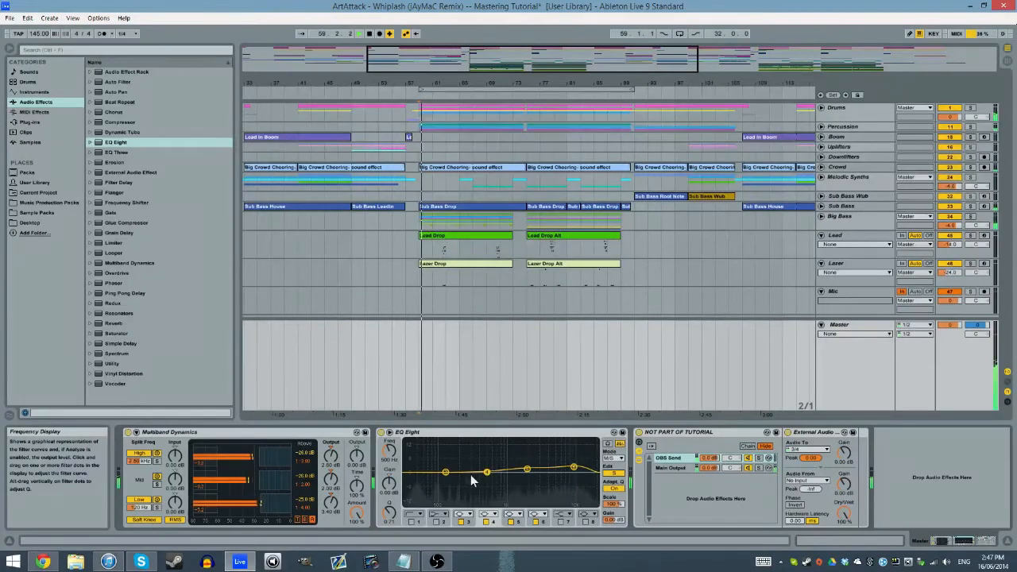
mouse_move(389, 482)
mouse_down()
mouse_move(389, 461)
mouse_move(389, 482)
mouse_up()
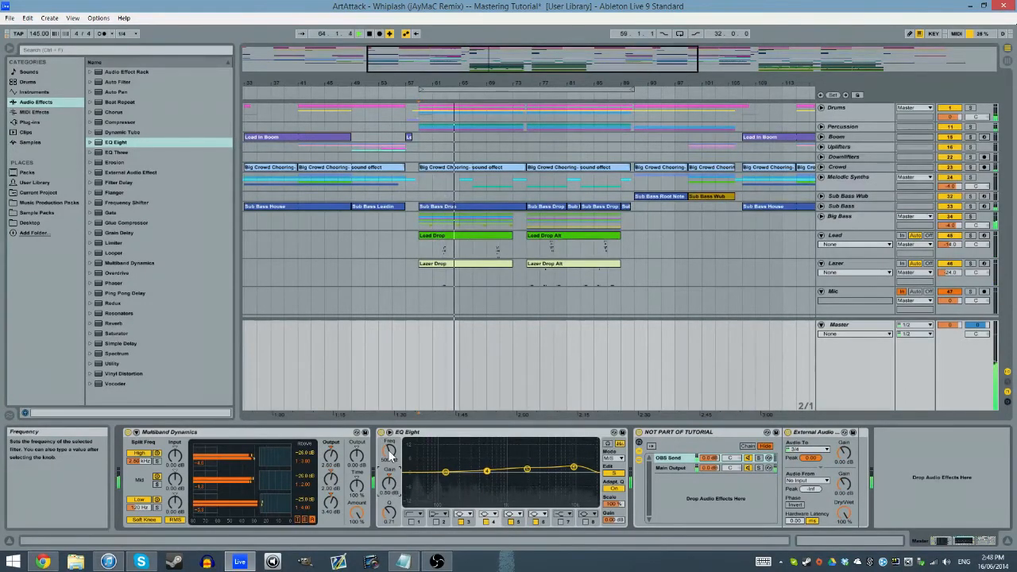
key(space)
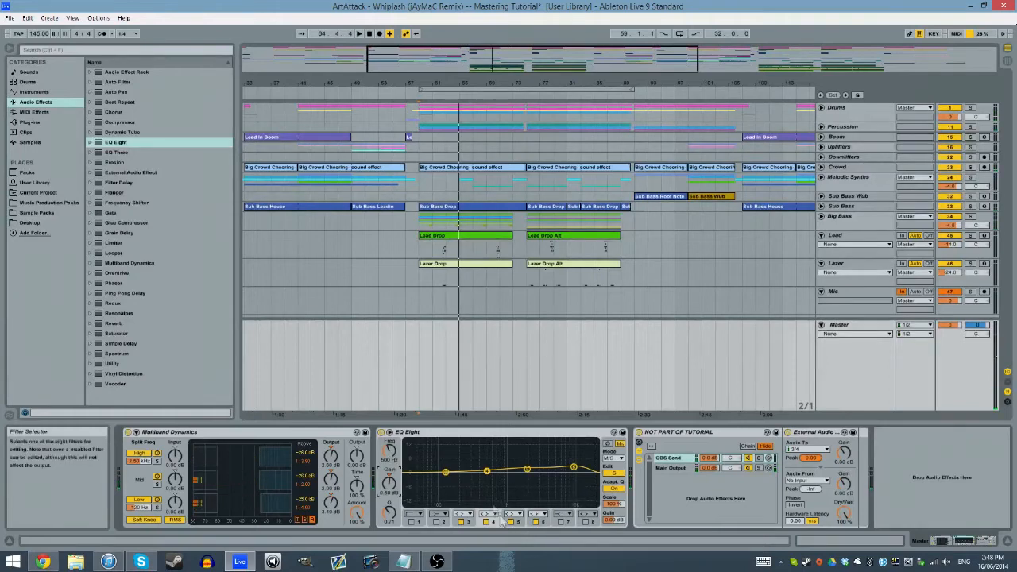
click(468, 515)
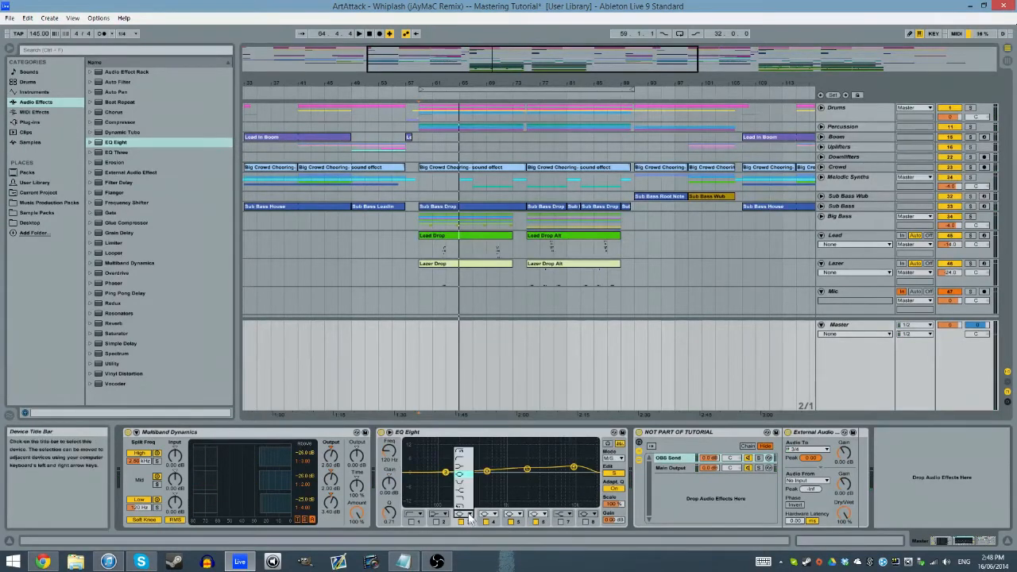
click(468, 453)
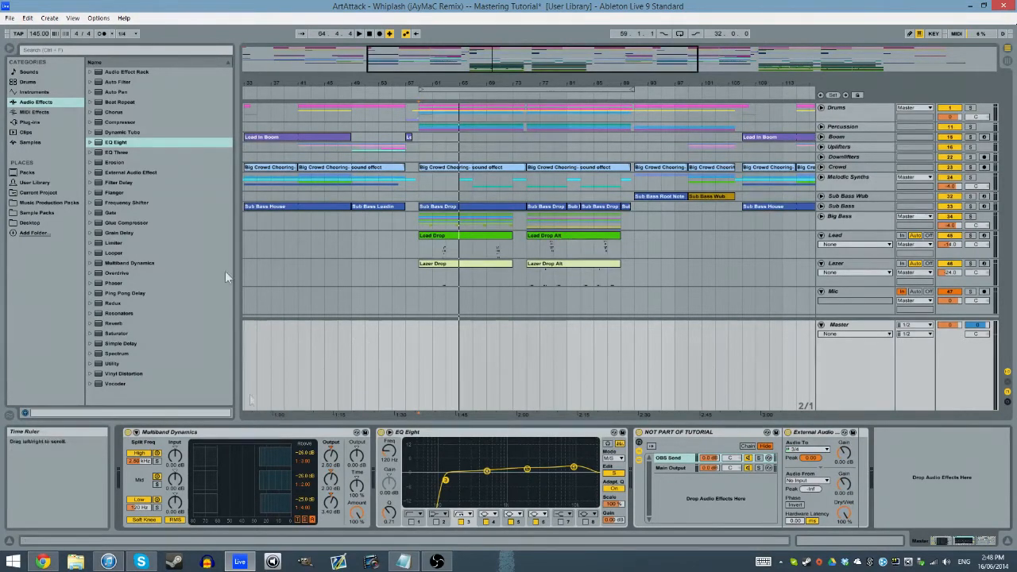
Load the iZotope Ozone 5 plug-in onto the Master track
click(77, 122)
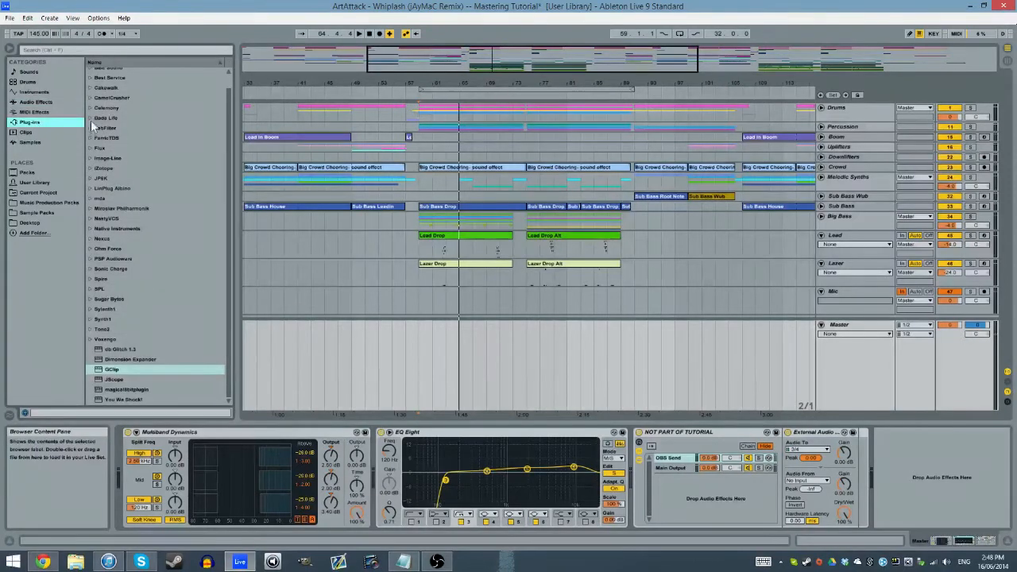
click(88, 165)
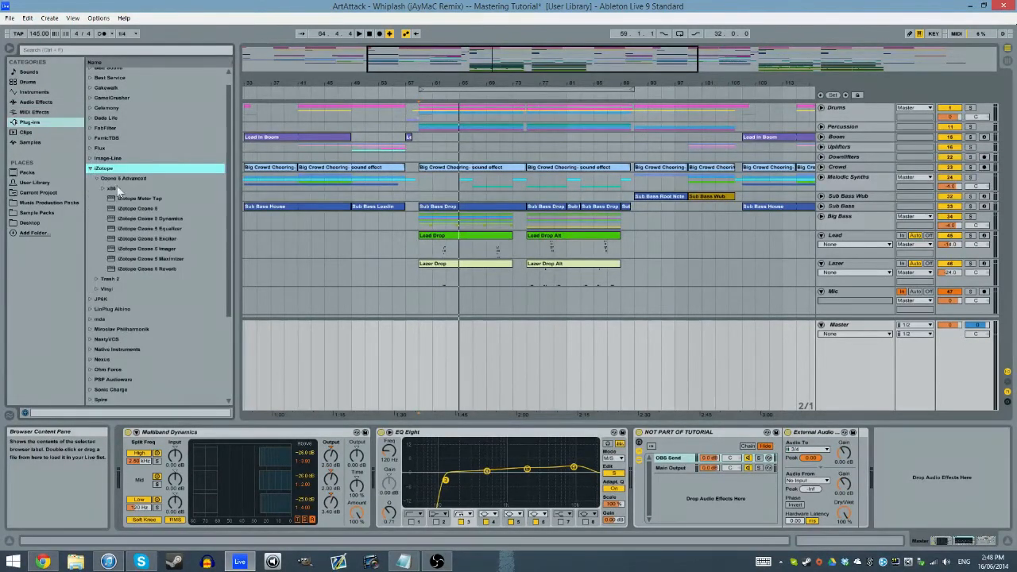
click(137, 208)
click(91, 169)
drag(396, 129, 302, 115)
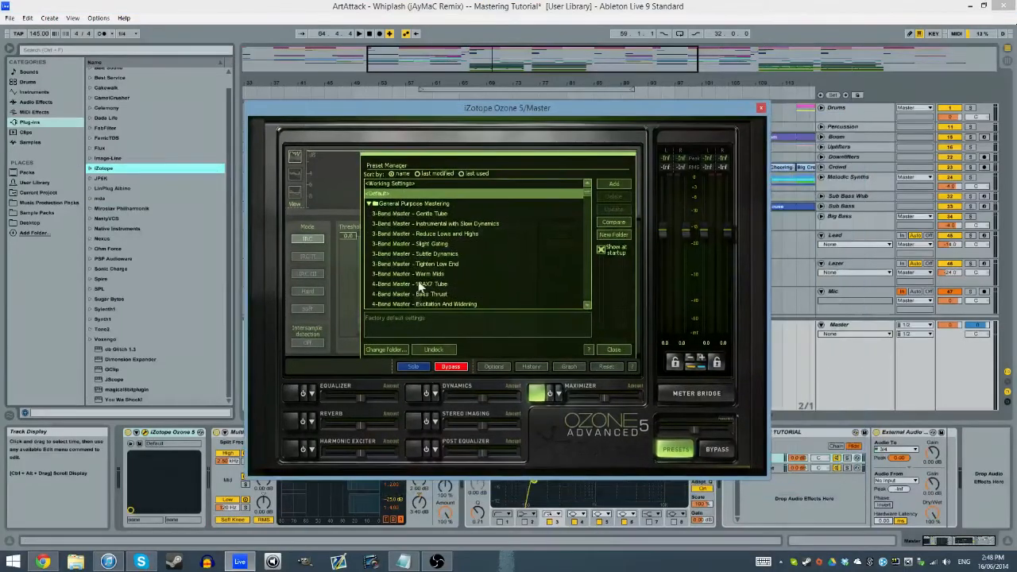
Show Ozone's Stereo Imaging module without the preset manager and set the Band 1 width to -100%
click(421, 422)
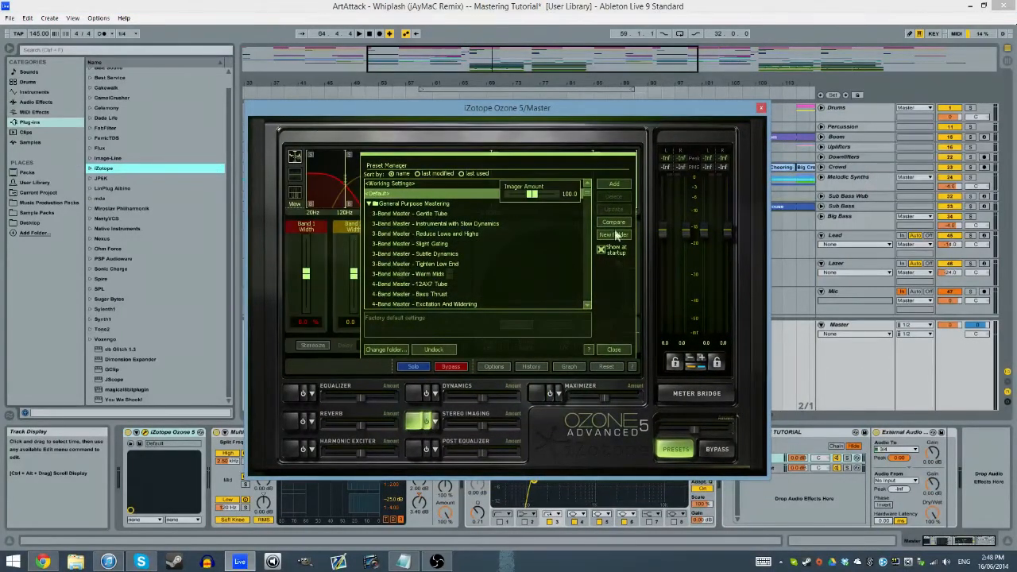
click(615, 351)
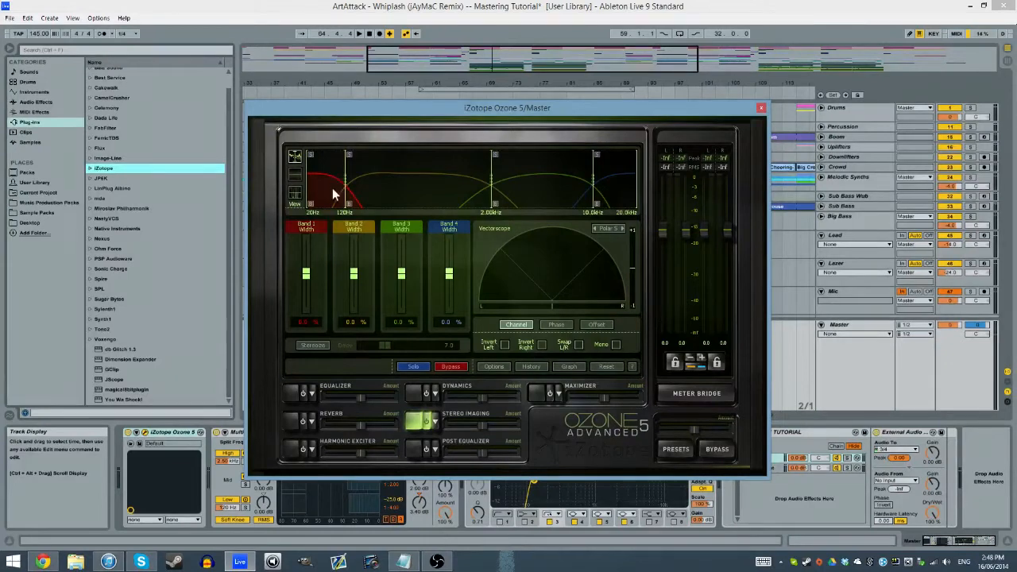
drag(306, 276, 312, 314)
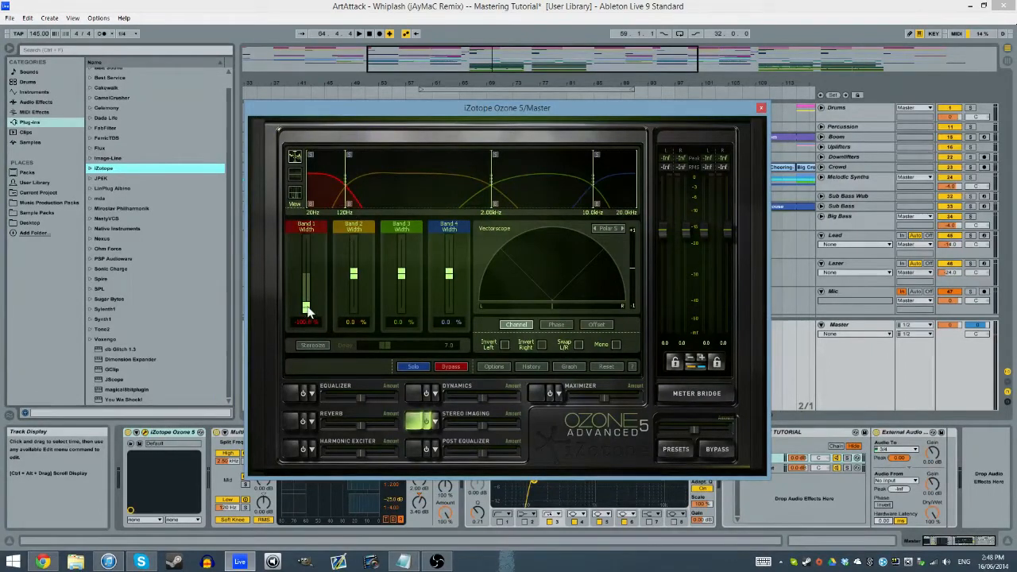
Close the Ozone 5 window and delete the plug-in from the Master chain
click(761, 107)
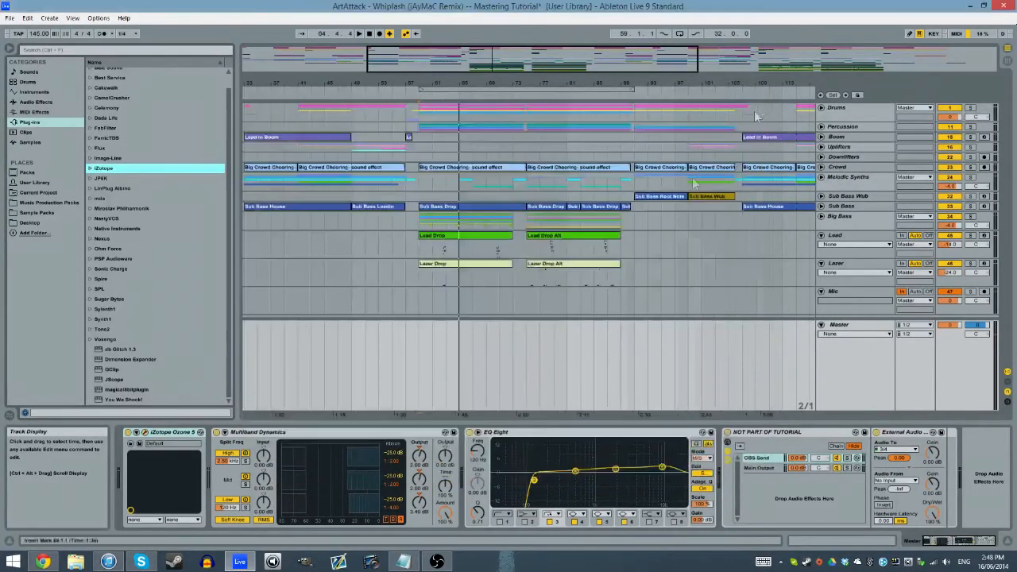
click(192, 434)
key(Delete)
Turn on Audition Mode in EQ Eight and listen to the Side channel's 120 Hz filter 3 during playback
click(446, 480)
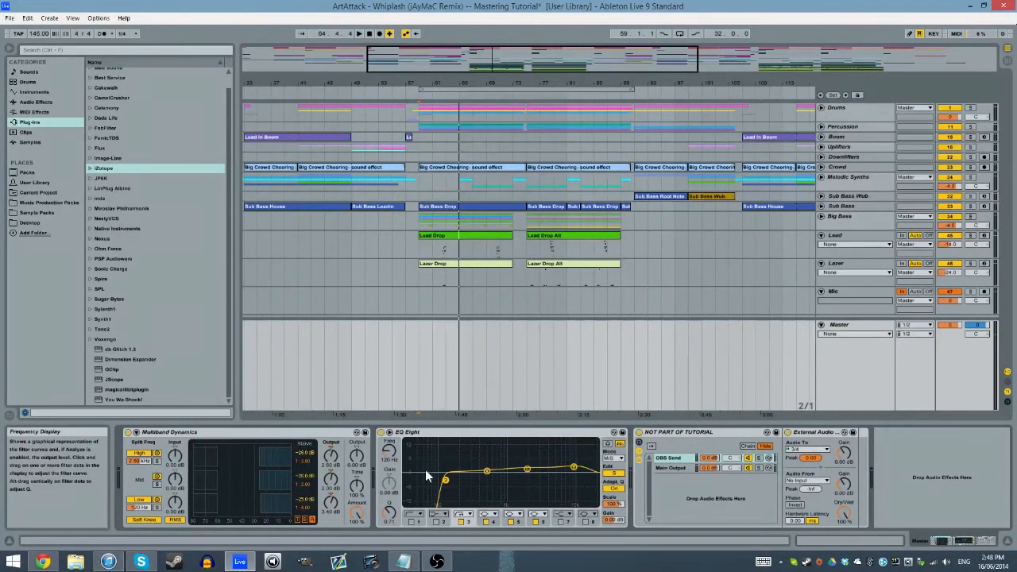
key(space)
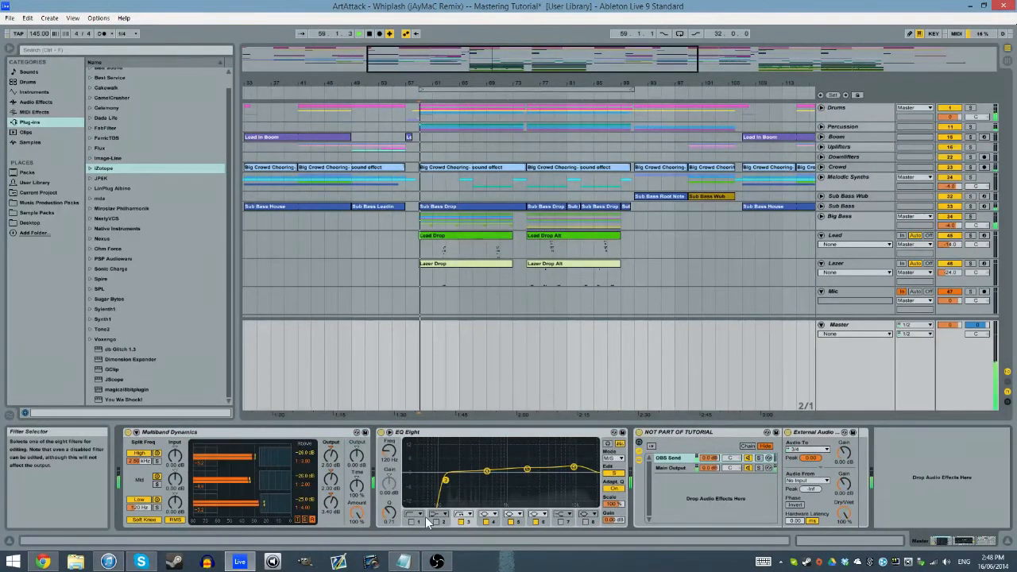
click(578, 437)
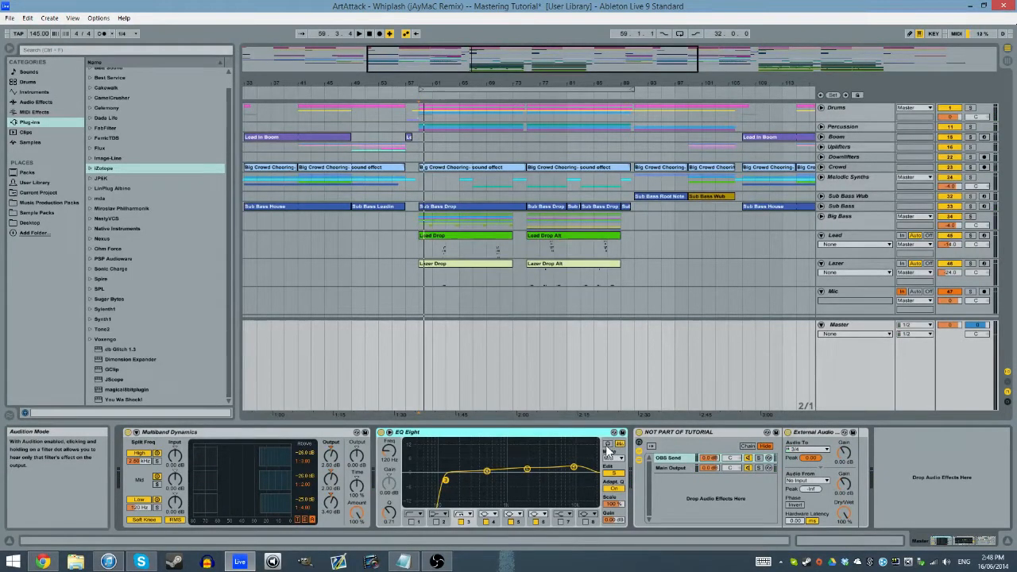
click(609, 446)
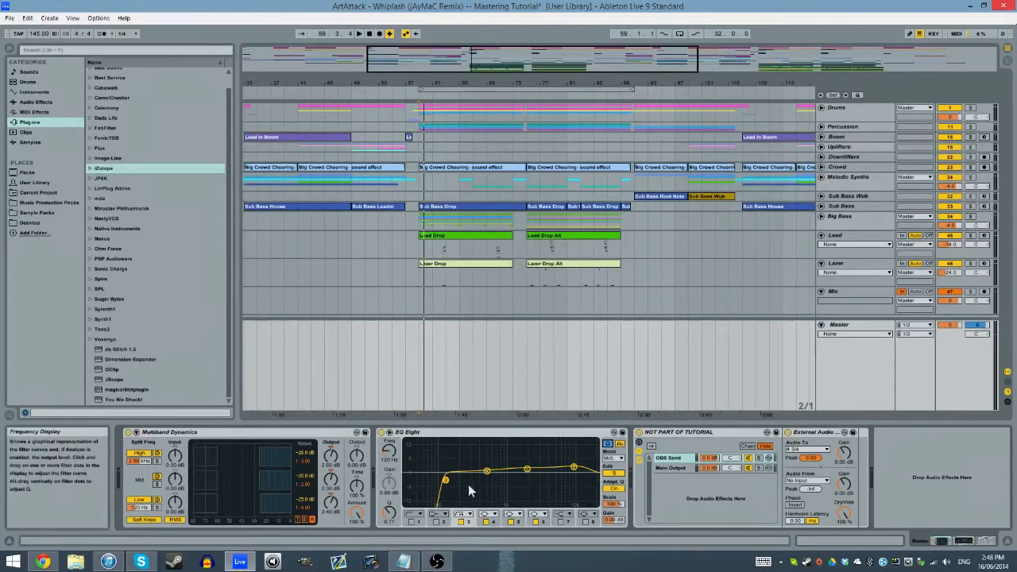
key(space)
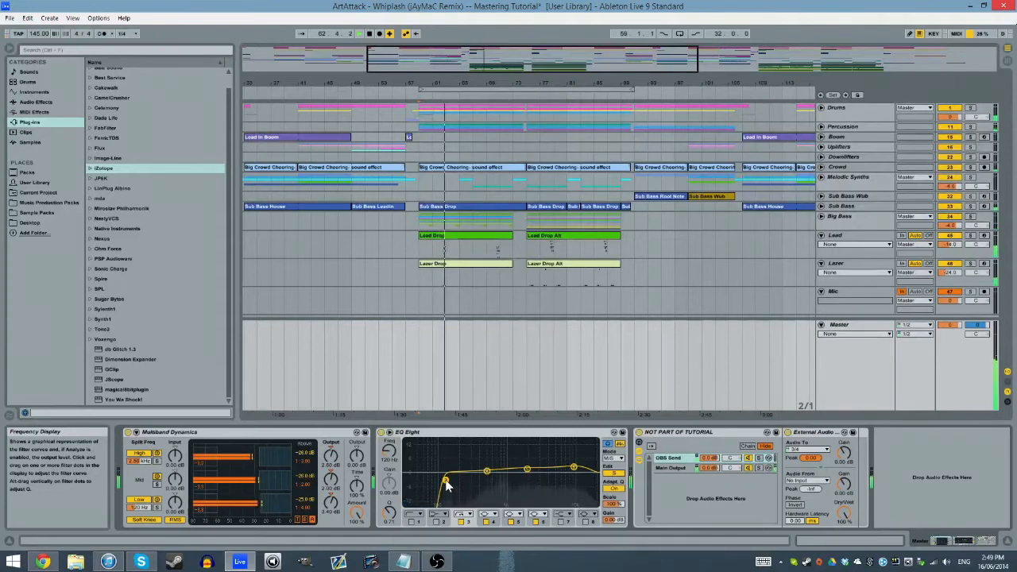
key(space)
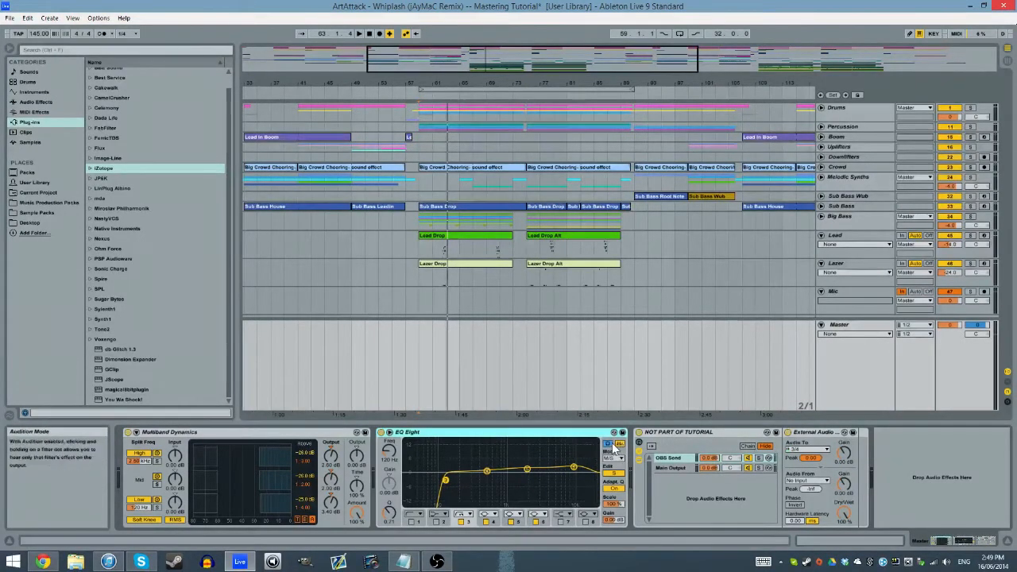
Switch EQ Eight to editing the Mid channel and set filter 2 to 60 Hz with a gain of 2.5 dB
click(614, 473)
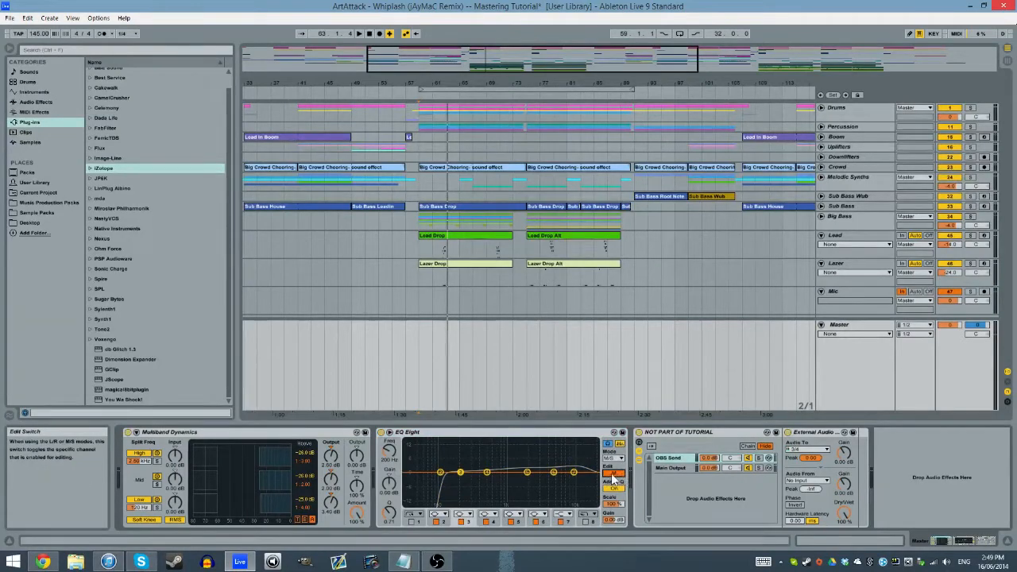
click(575, 473)
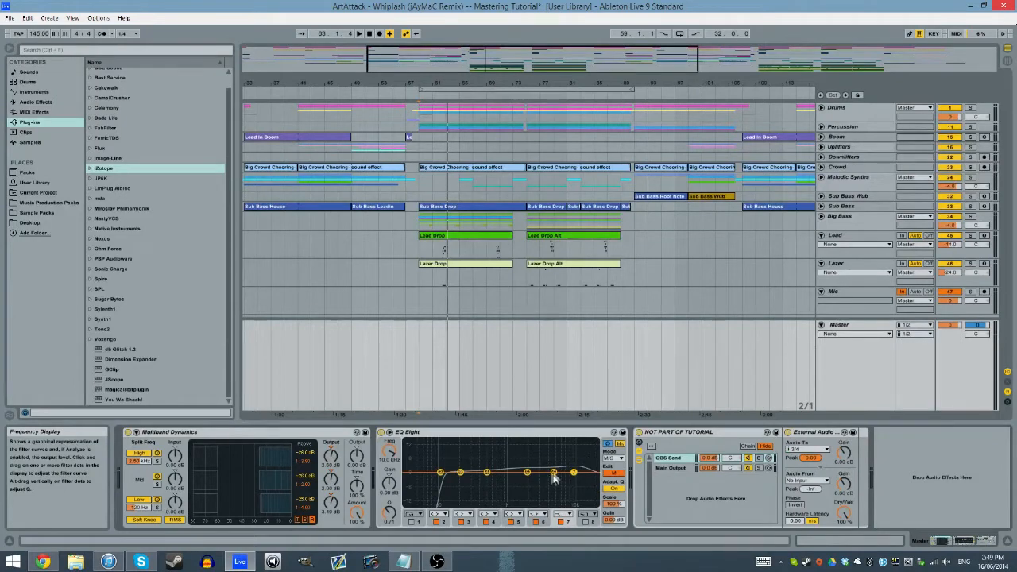
click(441, 473)
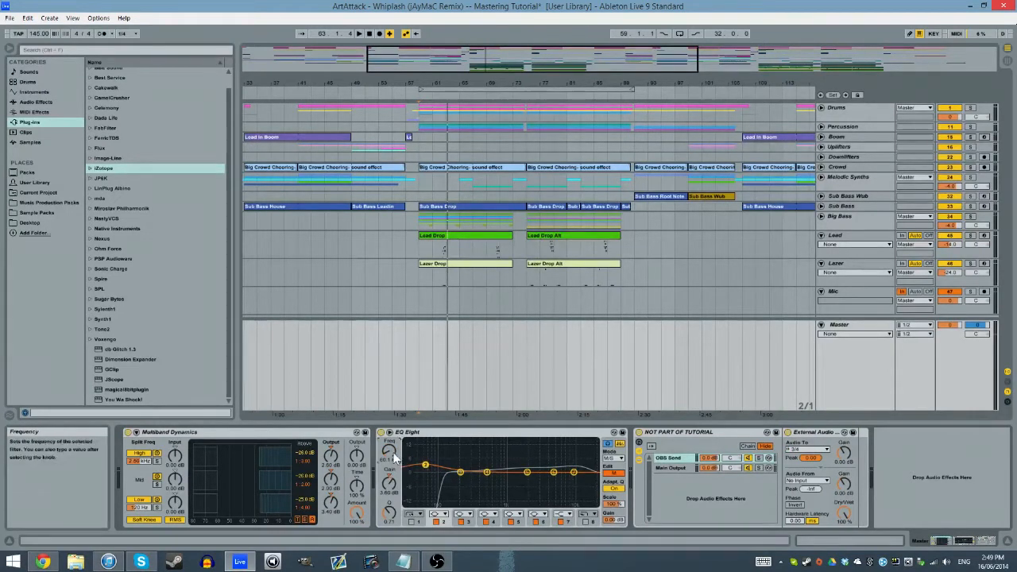
key(space)
drag(389, 483, 391, 486)
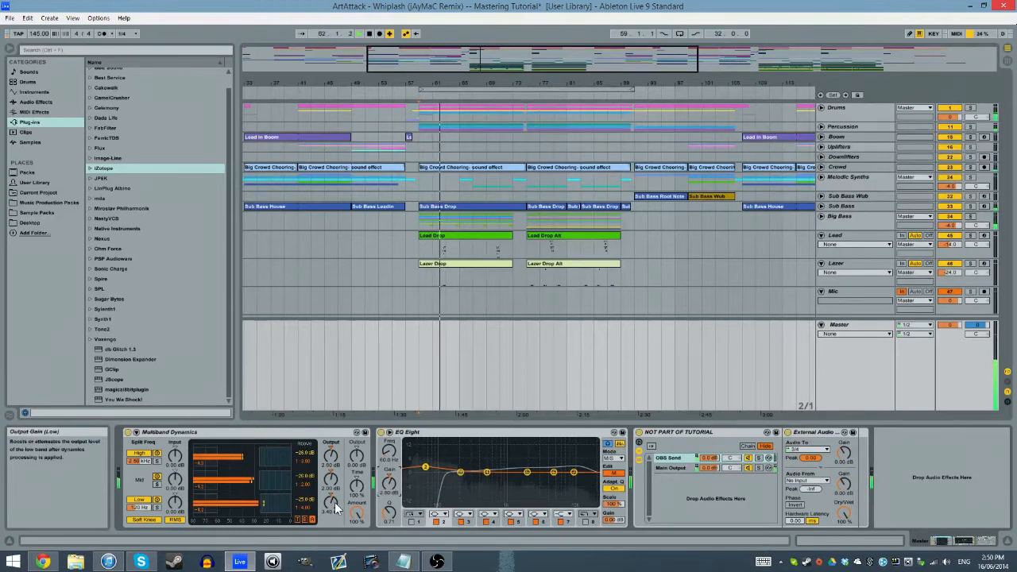
Compare the Mid channel's sound with the 60 Hz boost of filter 2 off and on
click(437, 521)
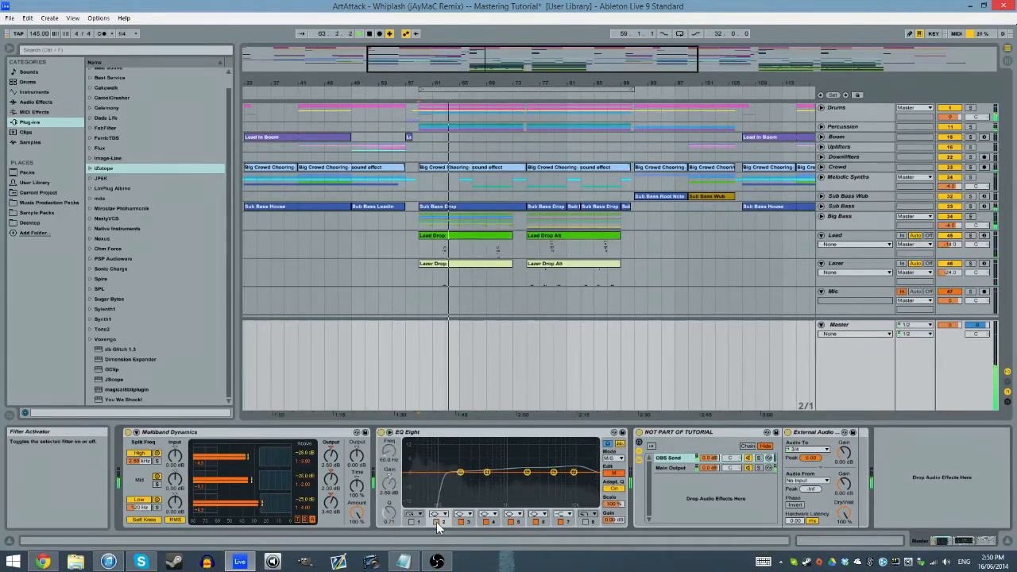
click(436, 522)
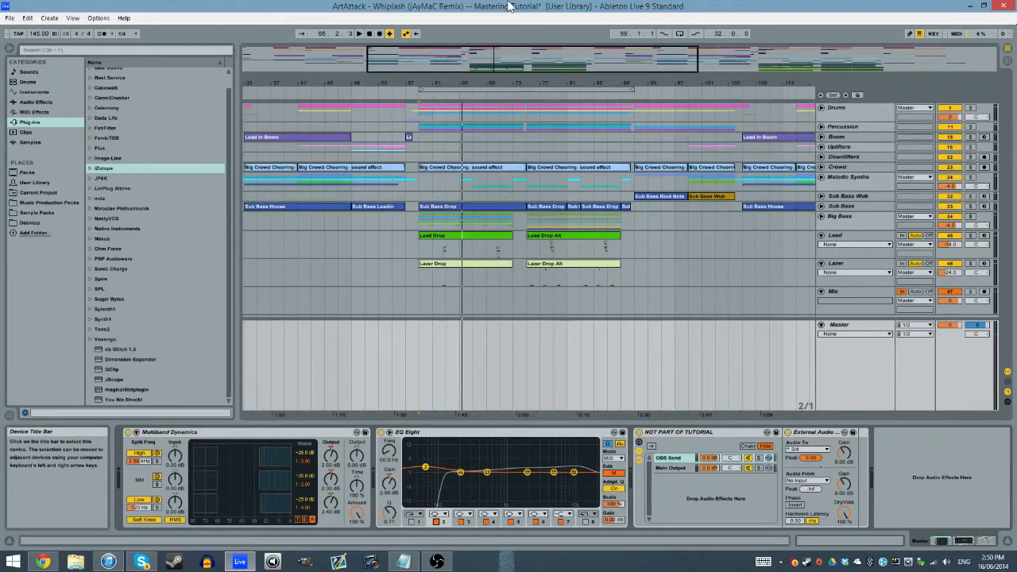
click(562, 432)
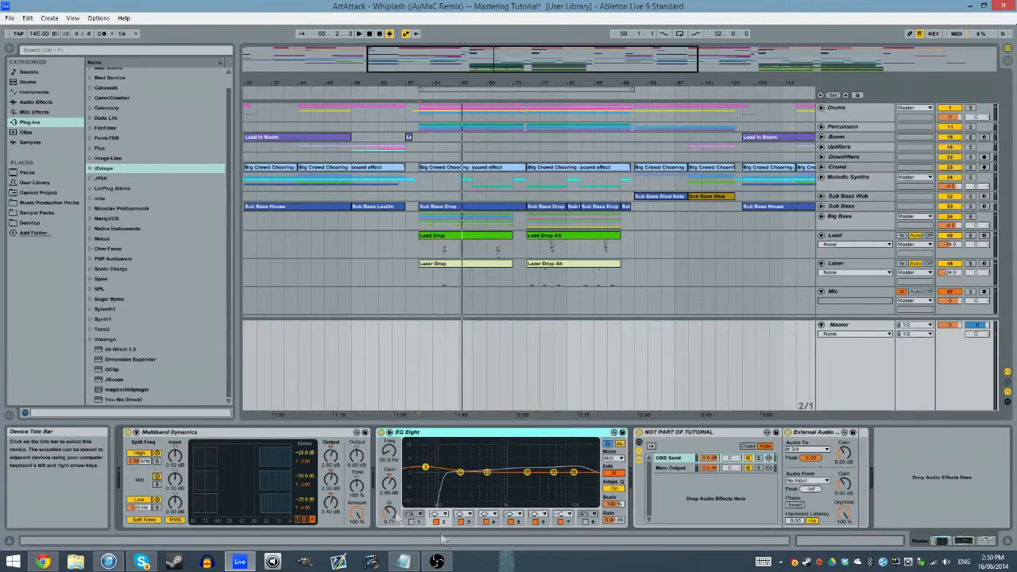
Set the Mid channel's filter 3 to 120 Hz with a gain of 0.5 dB and a Q of 3 during playback
click(461, 474)
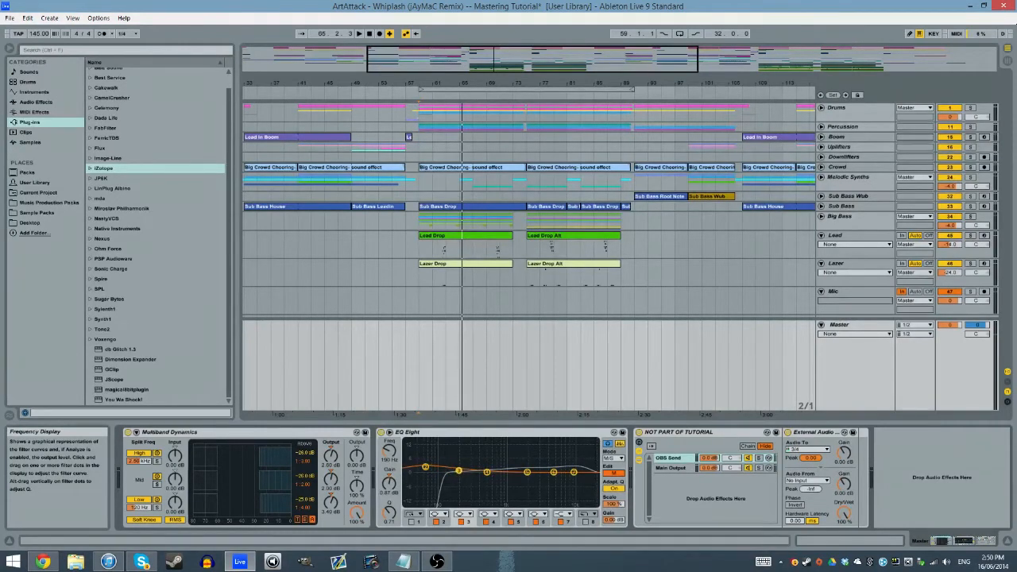
key(space)
mouse_move(389, 481)
mouse_down()
mouse_move(390, 450)
mouse_move(389, 499)
mouse_move(389, 469)
mouse_move(389, 482)
mouse_up()
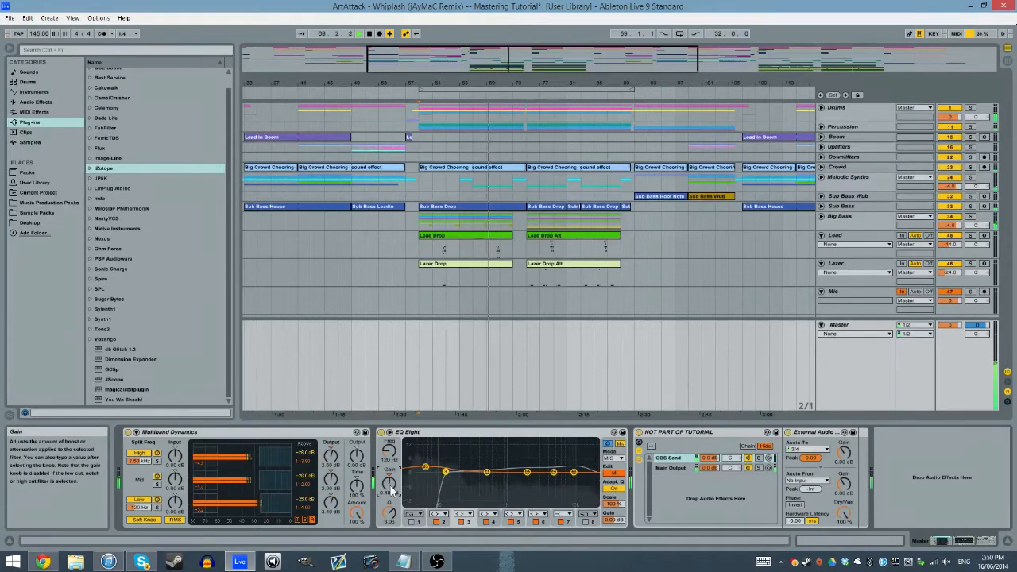
key(space)
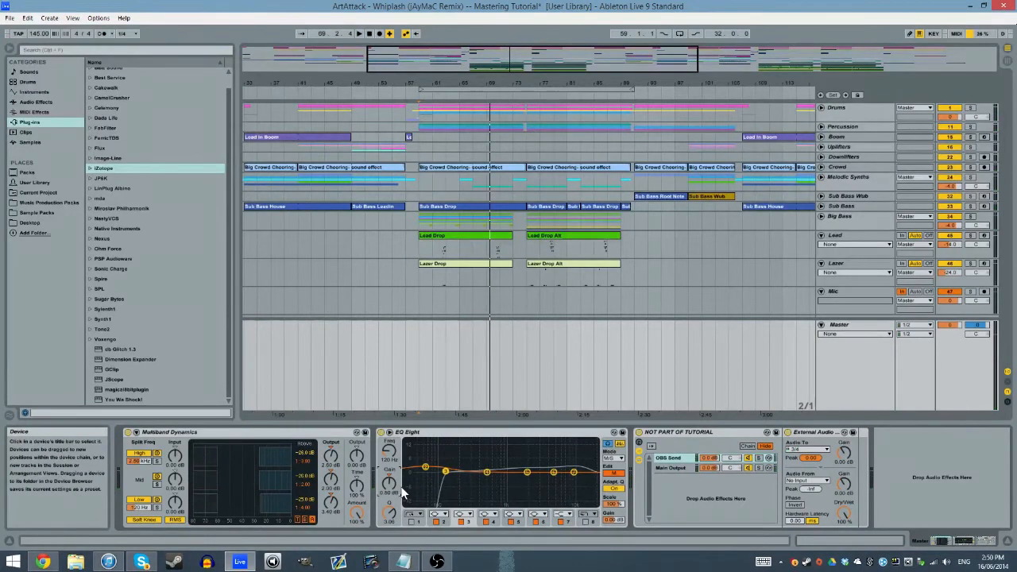
click(566, 433)
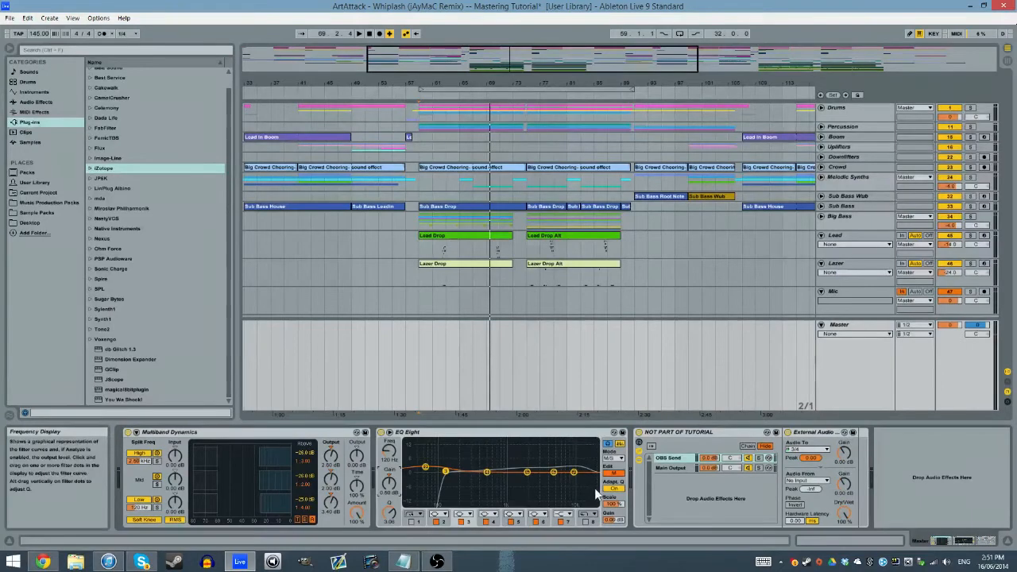
click(497, 434)
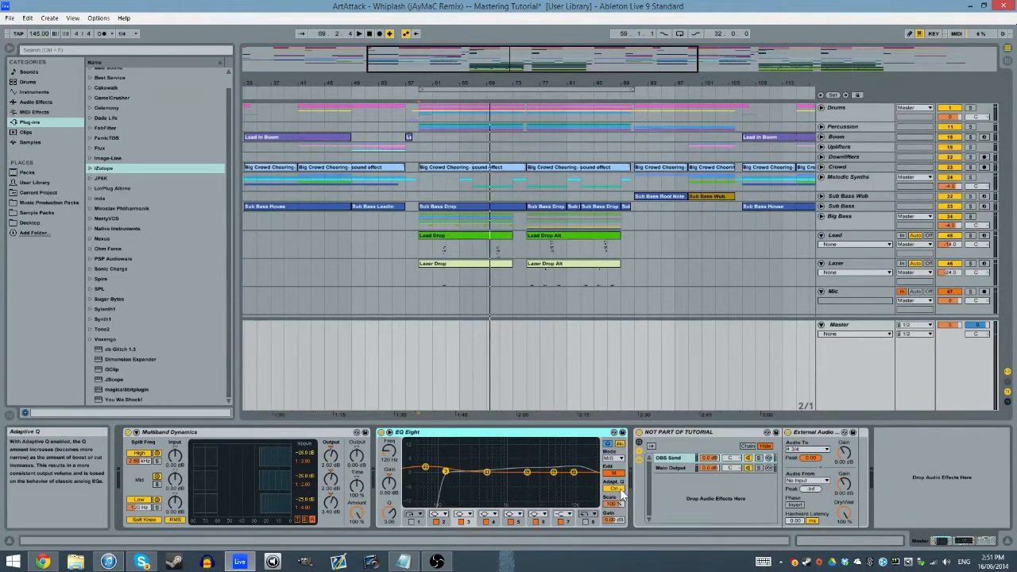
click(390, 484)
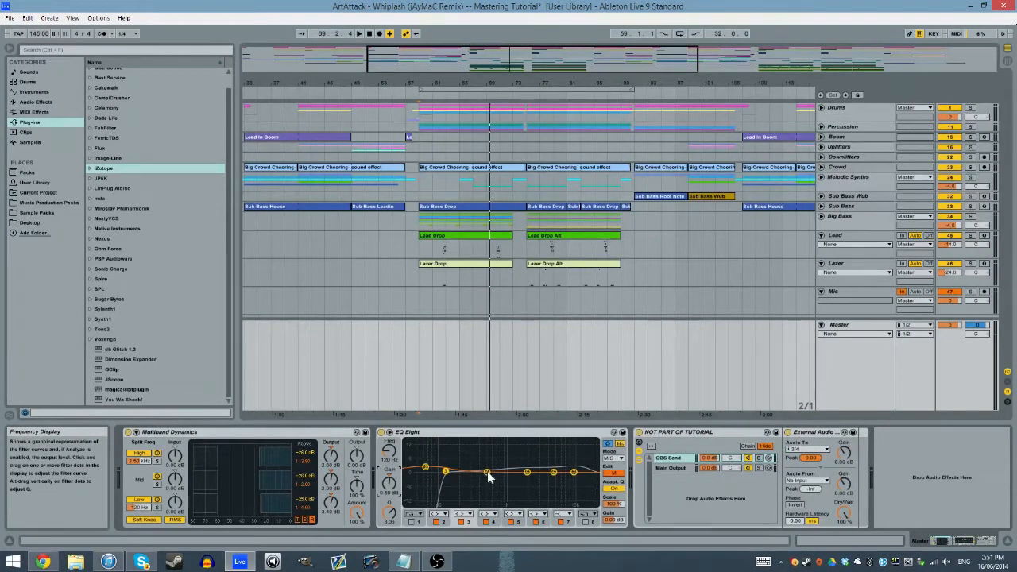
Set the Mid channel's filter 4 to 400 Hz with a gain of about 0.5 dB during playback
key(space)
drag(487, 473, 486, 463)
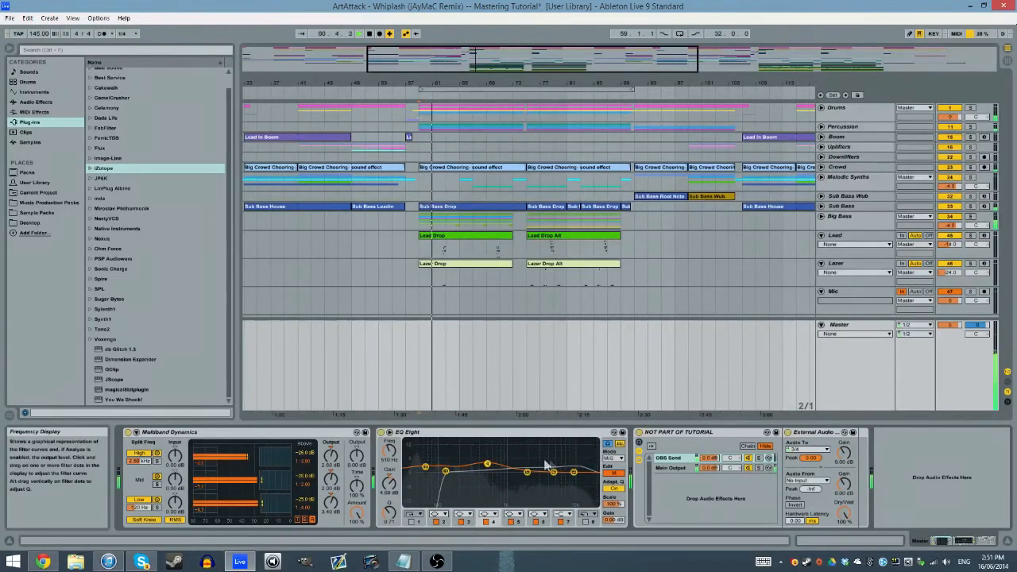
mouse_move(487, 465)
mouse_down()
mouse_move(473, 455)
mouse_move(486, 455)
mouse_move(487, 443)
mouse_move(485, 470)
mouse_up()
drag(388, 482, 391, 488)
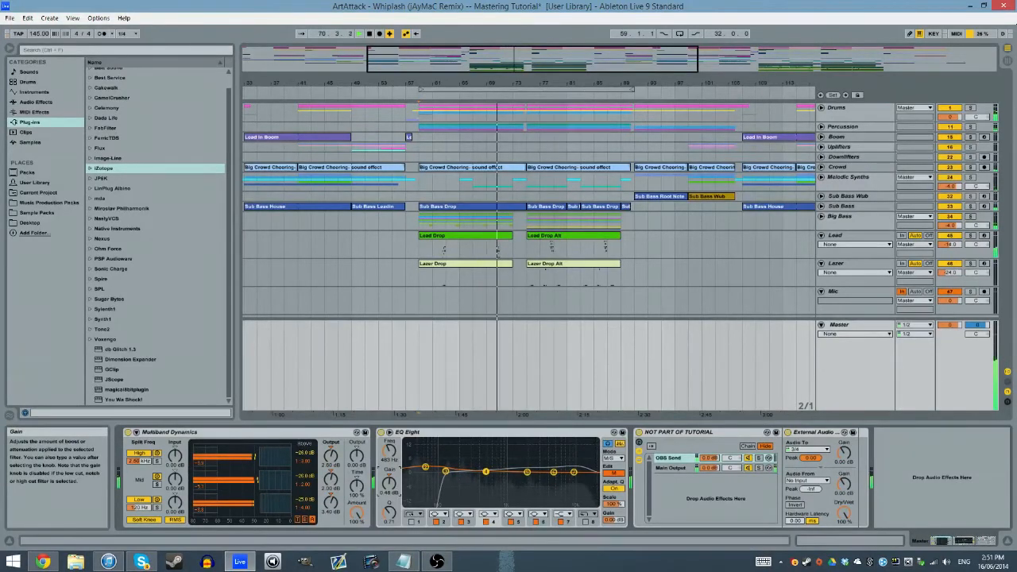
drag(389, 450, 390, 455)
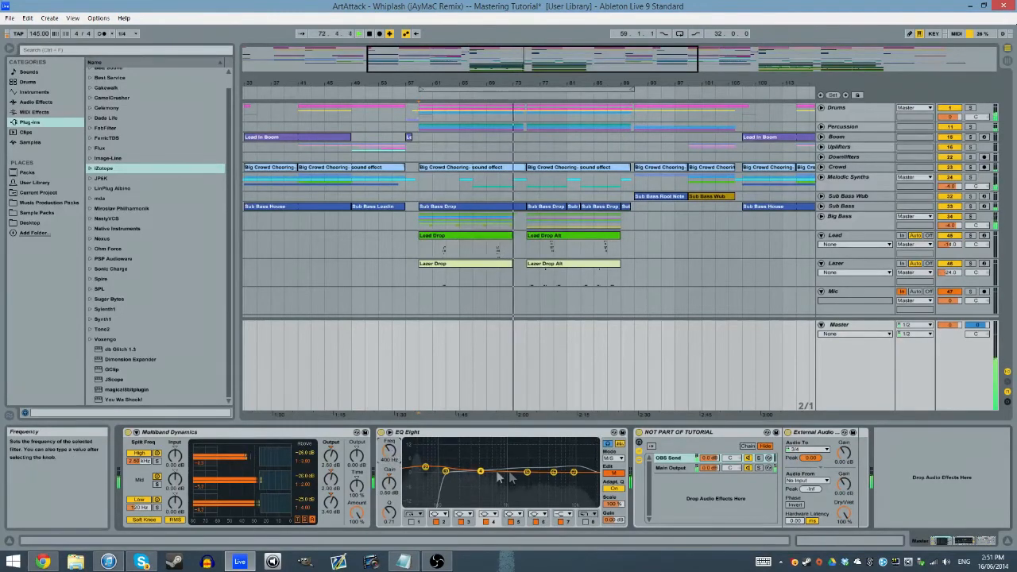
Set the Mid channel's filter 5 to 1.5 kHz with a slight gain cut during playback
mouse_move(526, 472)
mouse_down()
mouse_move(518, 464)
mouse_move(520, 473)
mouse_up()
drag(388, 482, 388, 485)
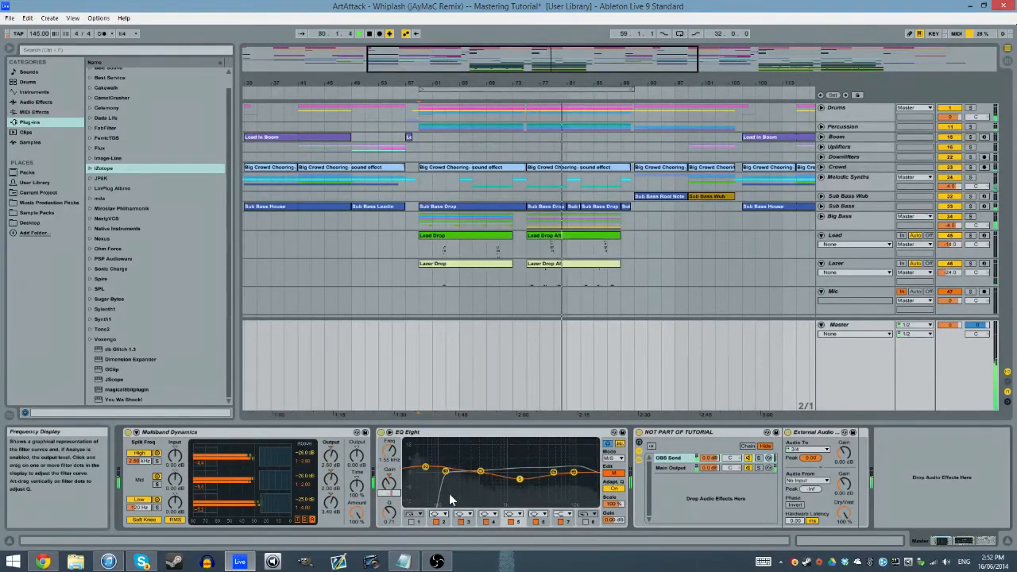
drag(389, 484, 389, 486)
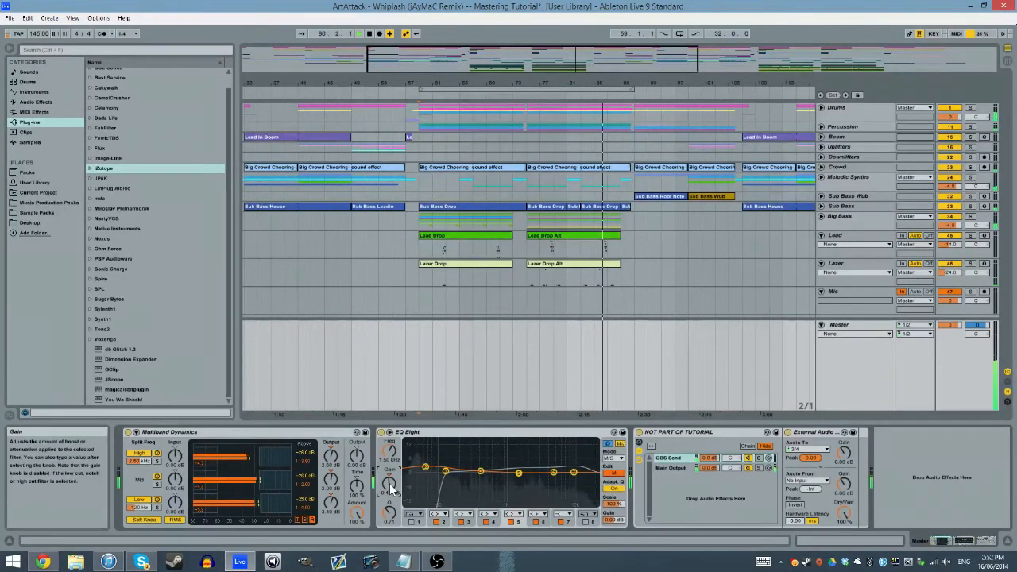
Set the Mid channel's filter 6 to 4.1 kHz with a gain of about 1.2 dB
click(554, 473)
key(space)
mouse_move(554, 473)
mouse_down()
mouse_move(547, 457)
mouse_move(547, 471)
mouse_up()
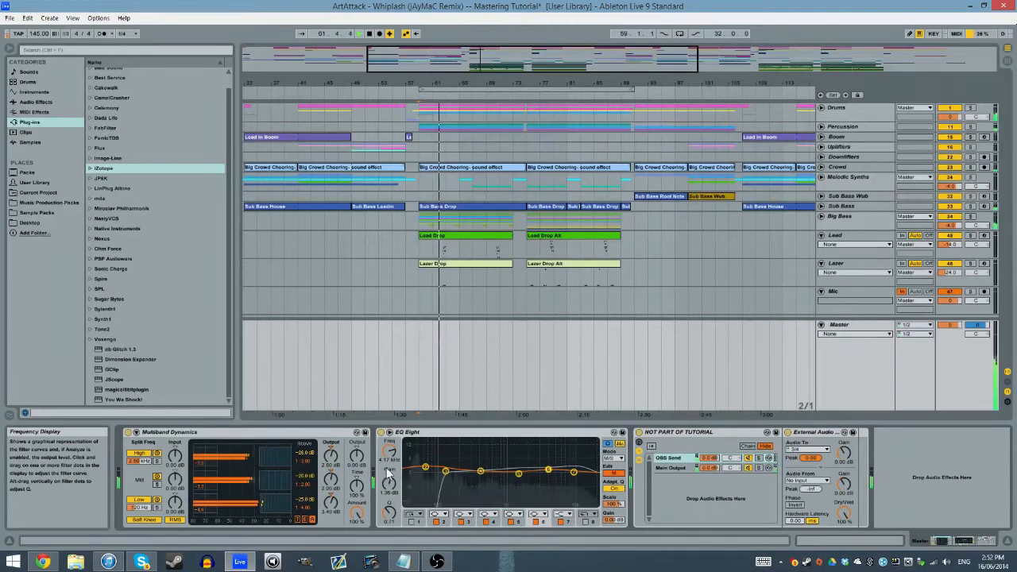
drag(389, 483, 389, 485)
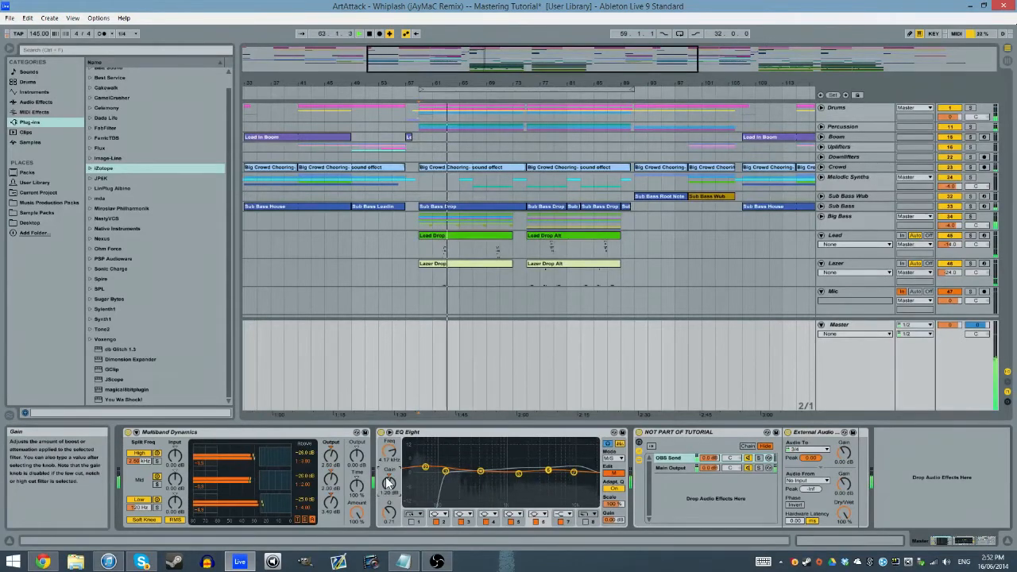
click(395, 452)
text(4100)
key(Return)
Set the Mid channel's filter 7 to 8.5 kHz with a gain of 0.8 dB
key(space)
drag(573, 472, 573, 471)
key(space)
click(390, 493)
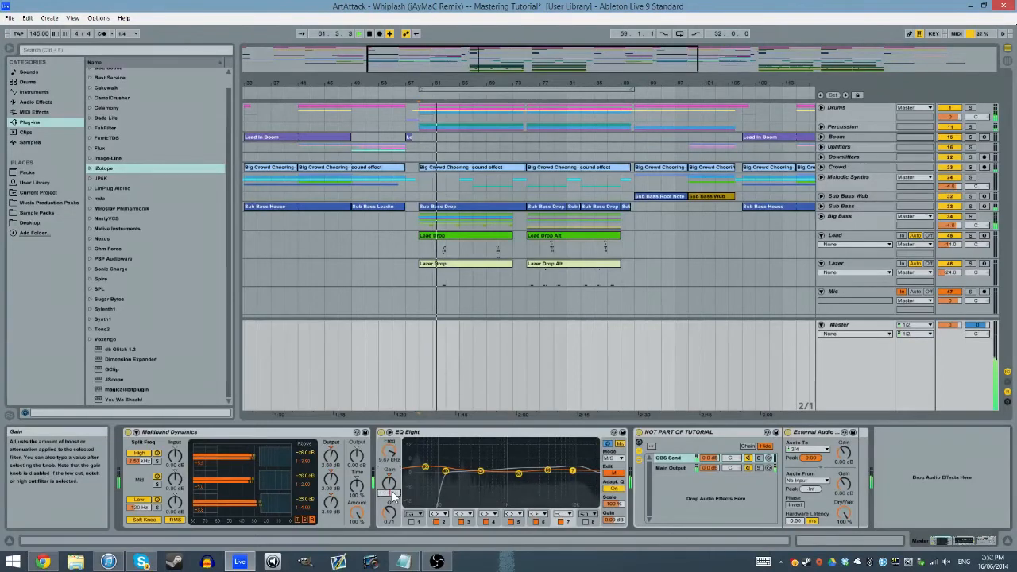
click(389, 457)
text(8000)
key(Return)
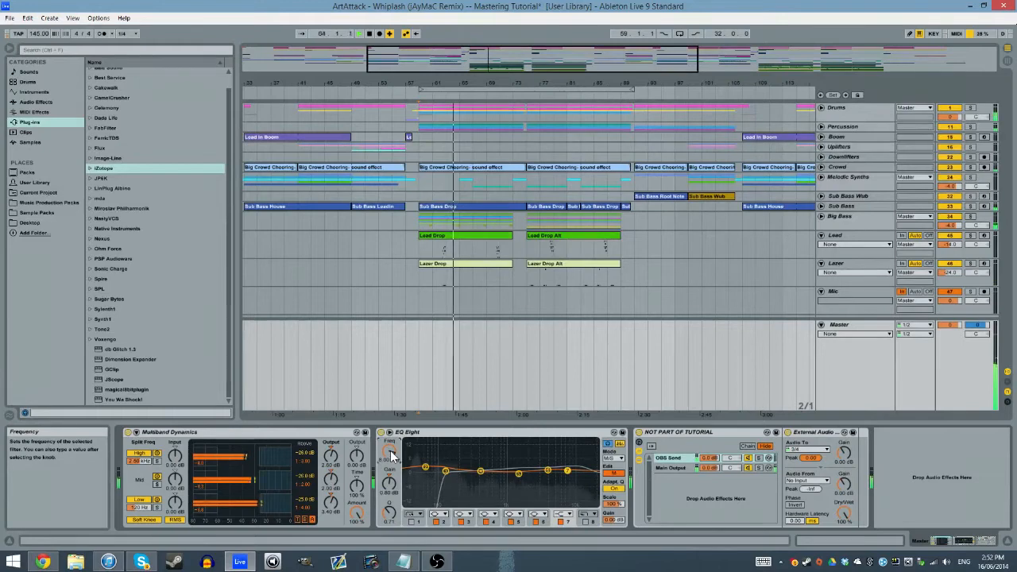
text(8500)
key(Return)
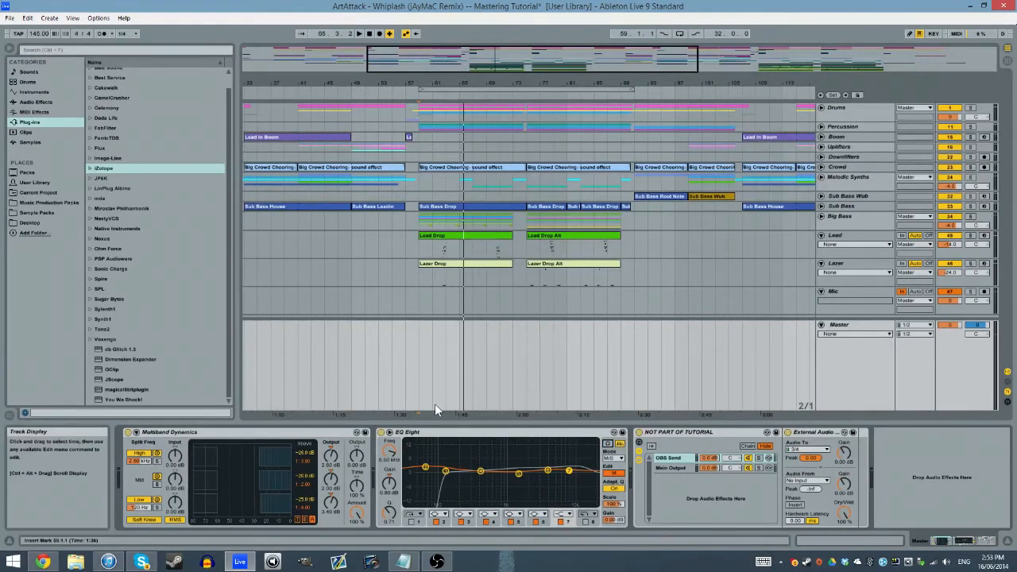
Load the SPL TwinTube plug-in onto the Master after EQ Eight and fold its device in the chain
click(230, 182)
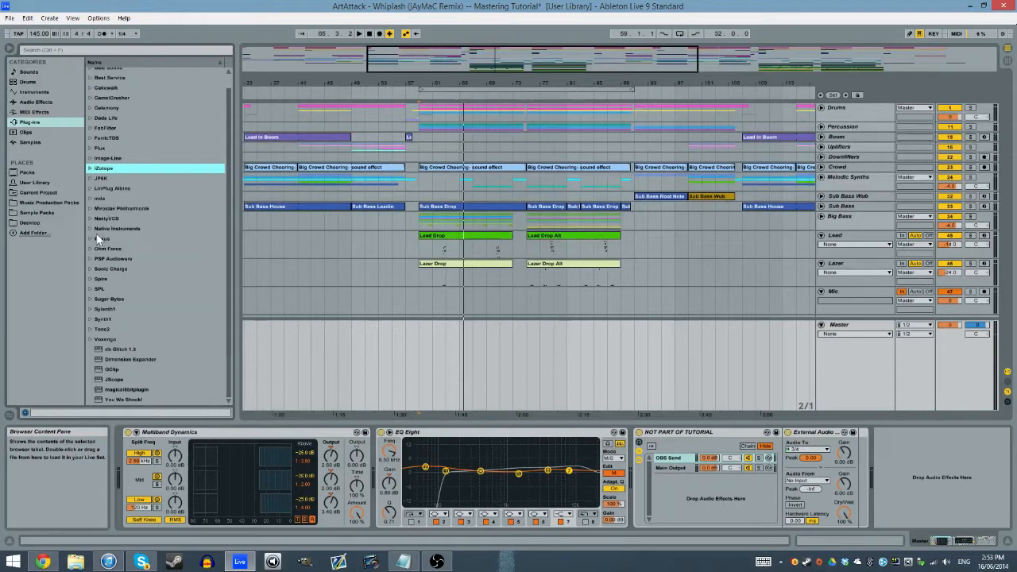
click(89, 289)
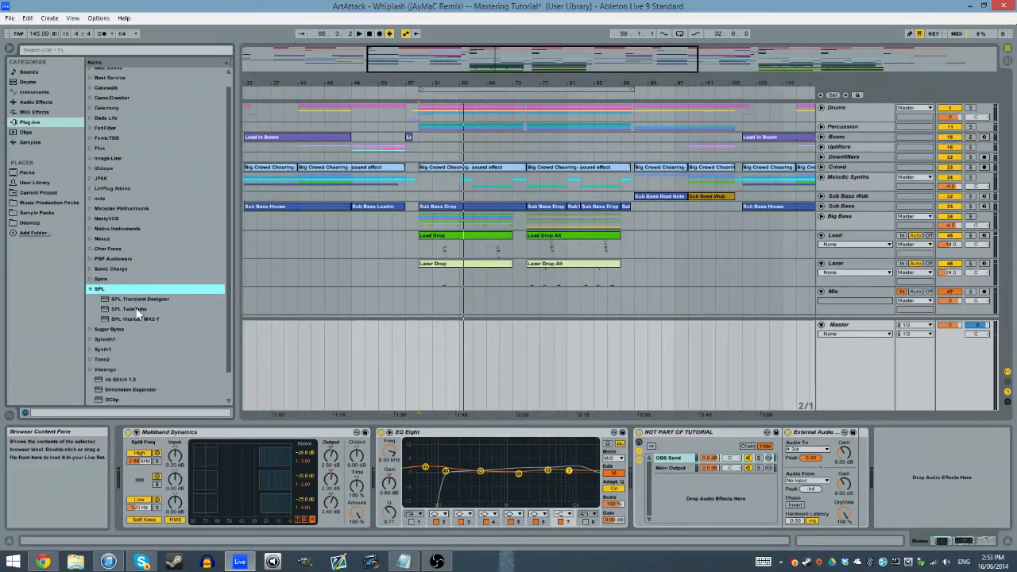
drag(136, 307, 624, 470)
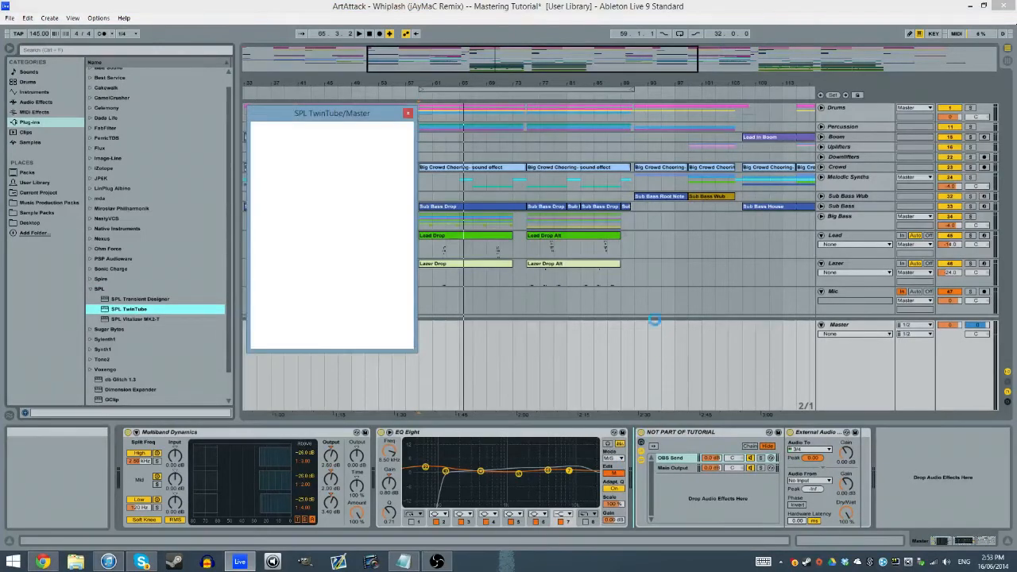
drag(359, 113, 473, 115)
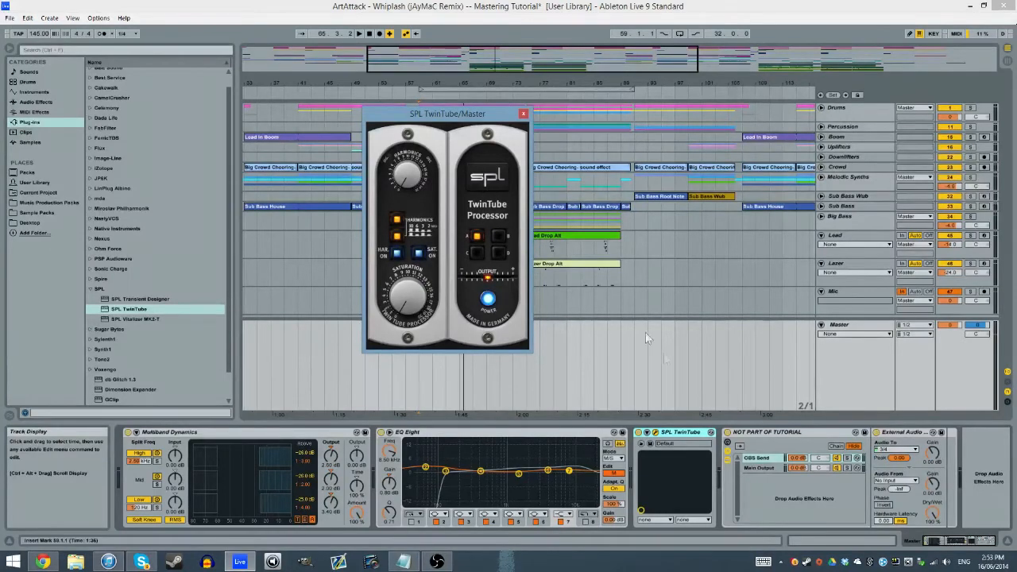
double_click(676, 432)
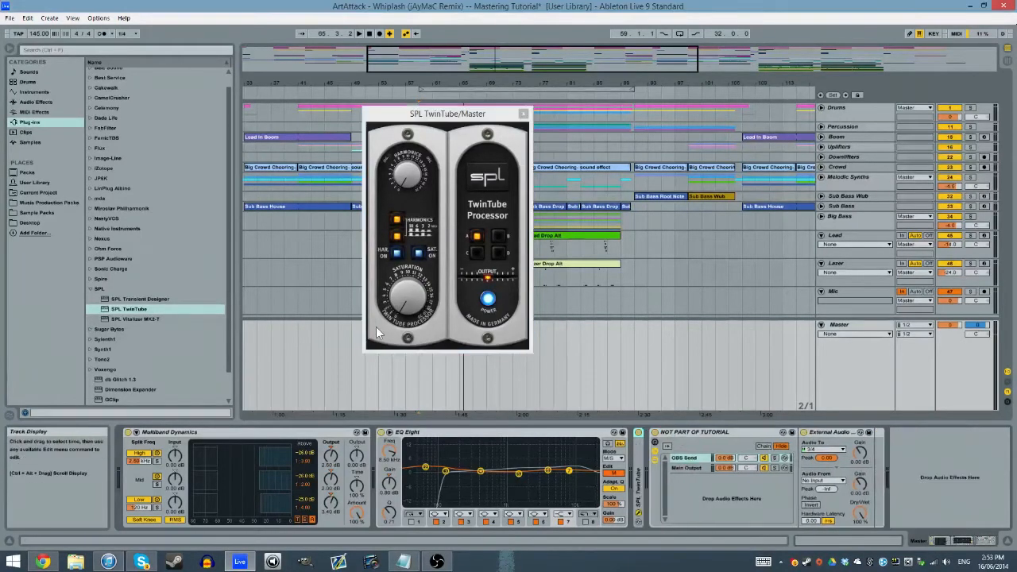
Switch off both harmonics frequency selectors in TwinTube and audition the drop
click(455, 293)
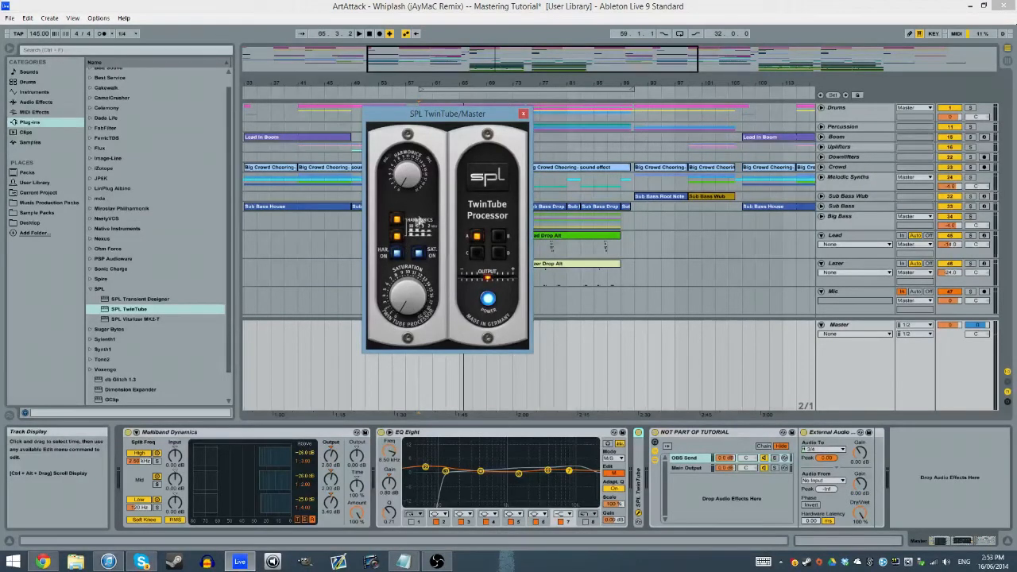
click(398, 220)
click(398, 236)
key(space)
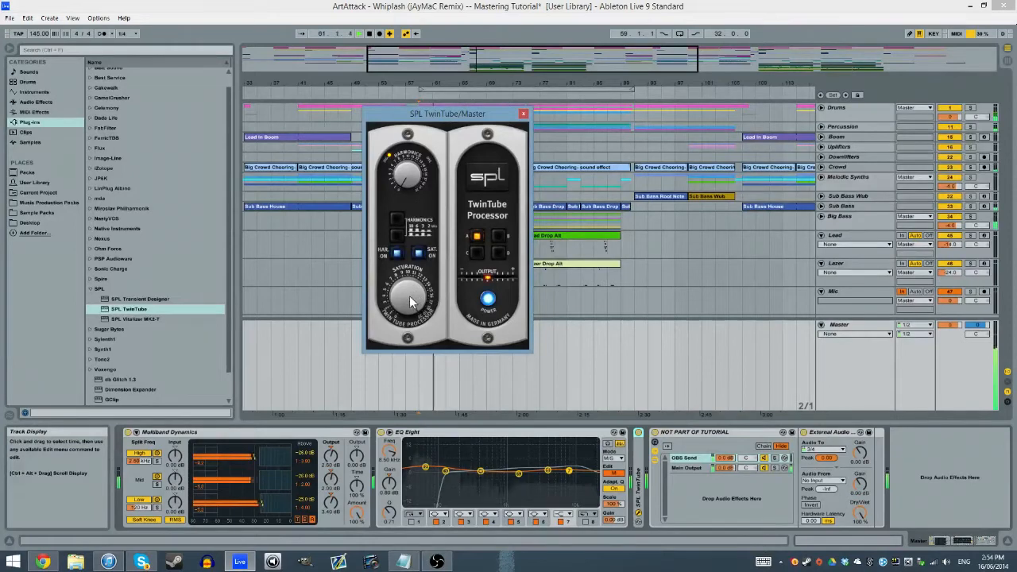
key(space)
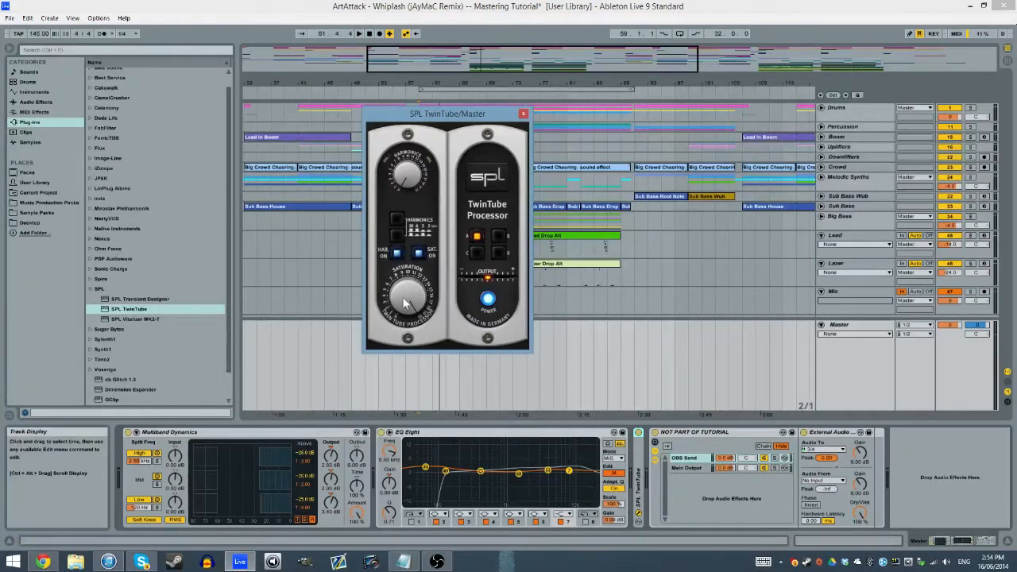
Raise TwinTube's saturation and harmonics moderately while the drop plays
mouse_move(411, 303)
mouse_down()
mouse_move(410, 289)
mouse_move(412, 298)
mouse_up()
key(space)
mouse_move(412, 305)
mouse_down()
mouse_move(413, 269)
mouse_move(410, 287)
mouse_up()
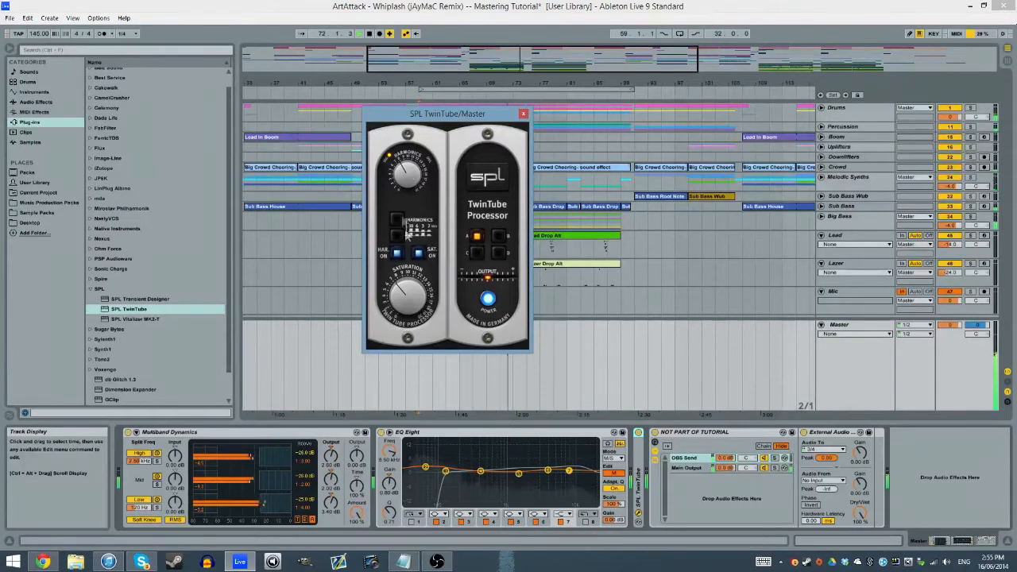
Compare the drop with TwinTube bypassed and active, and close the plug-in window
click(639, 434)
click(639, 434)
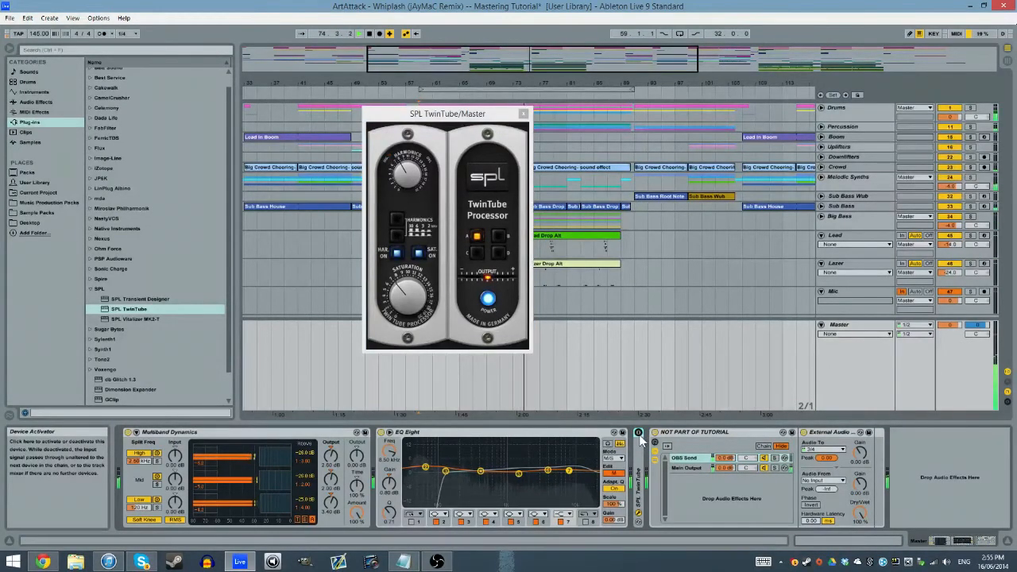
click(638, 433)
click(421, 181)
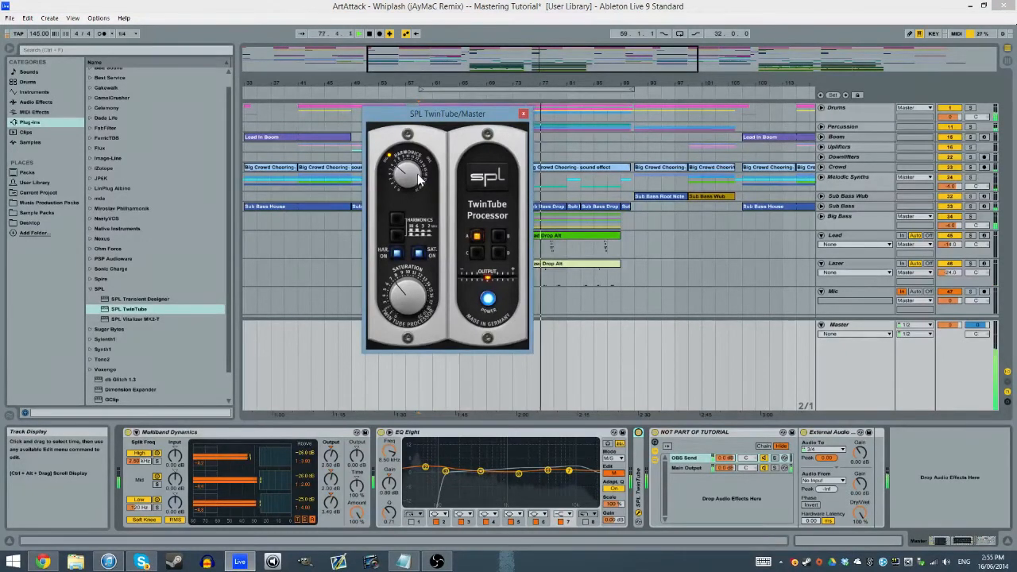
click(523, 114)
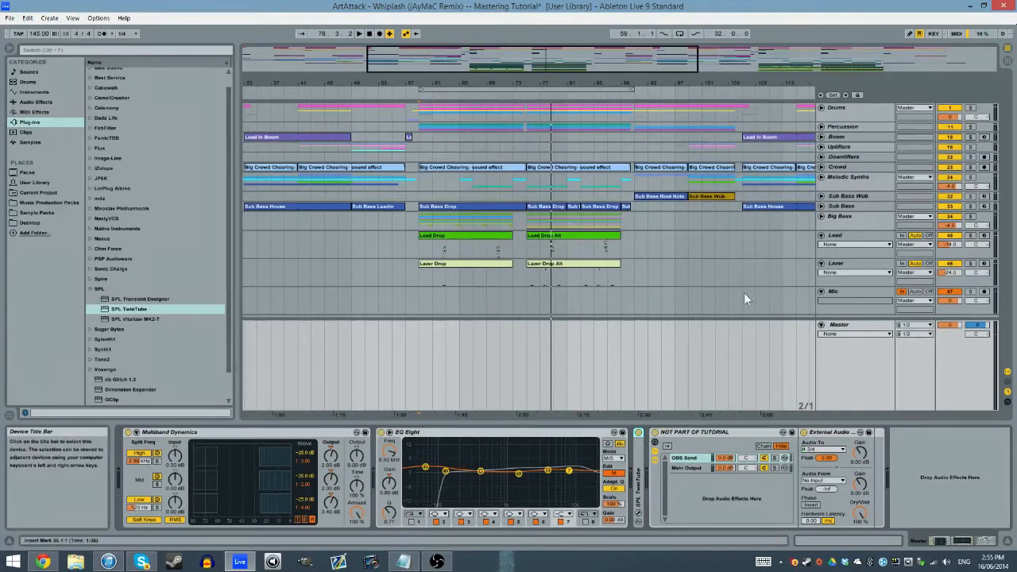
click(386, 432)
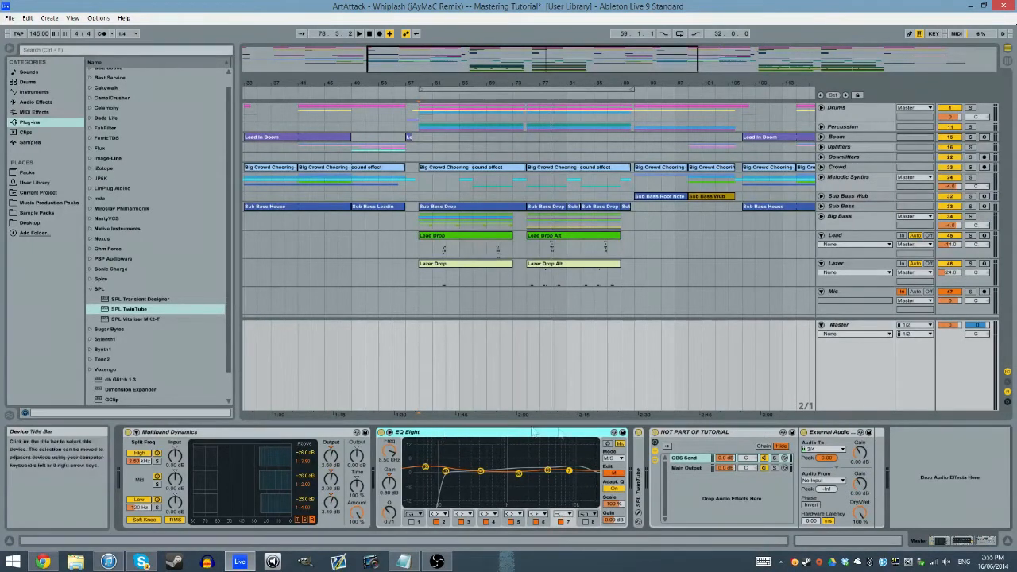
click(638, 474)
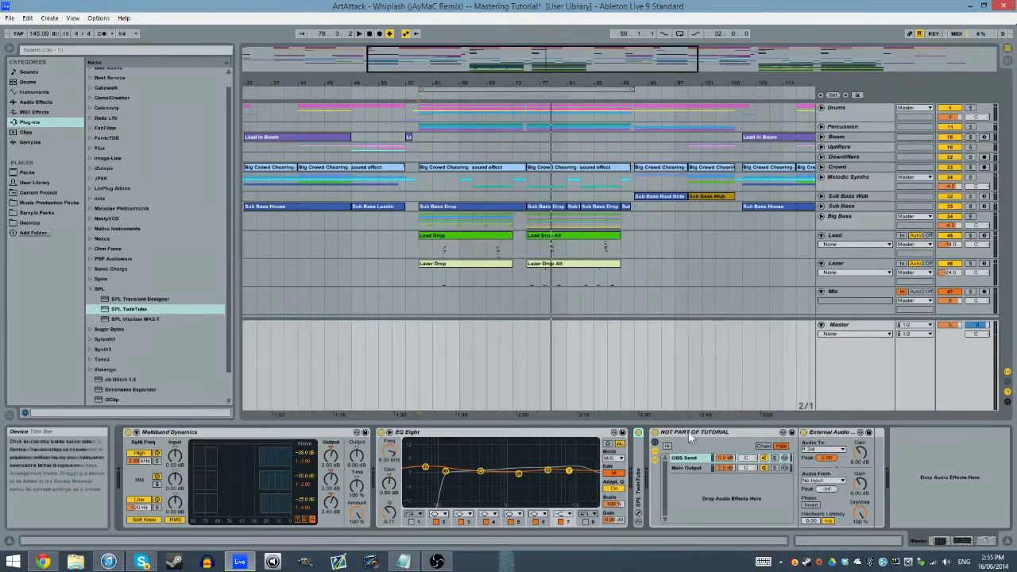
click(529, 434)
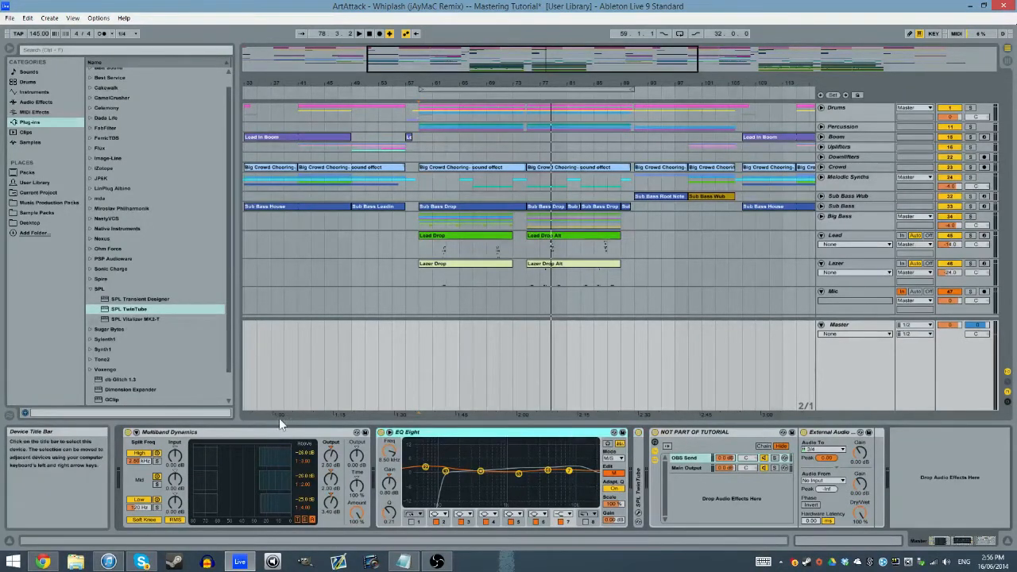
click(644, 336)
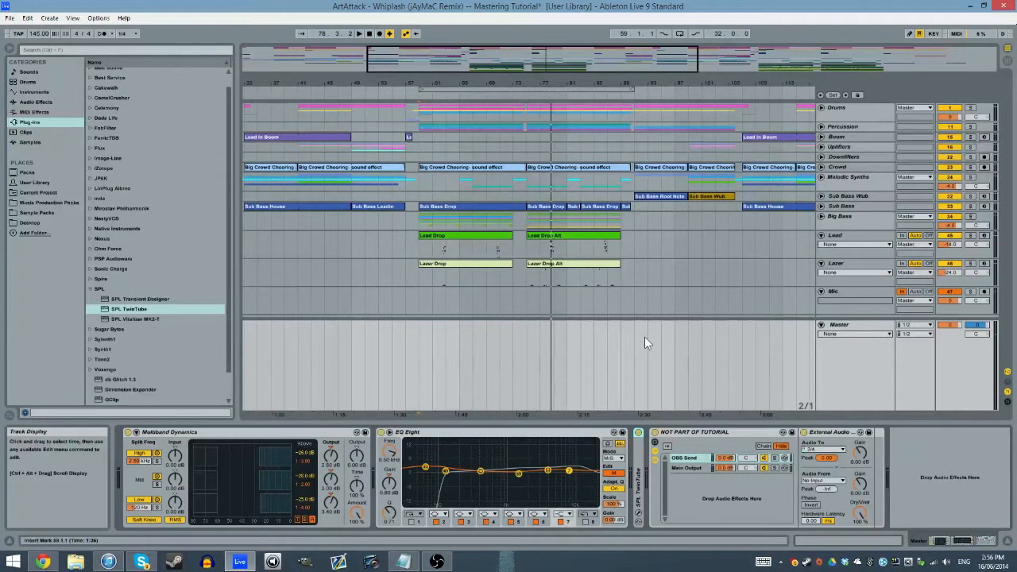
Add a second EQ Eight to the Master chain after SPL TwinTube
click(90, 289)
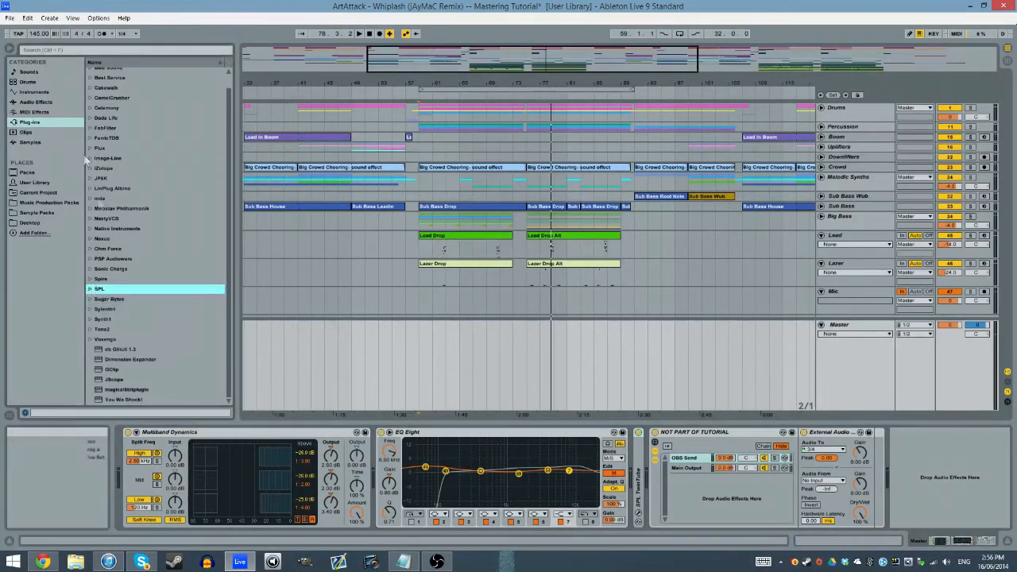
click(35, 101)
drag(120, 143, 699, 489)
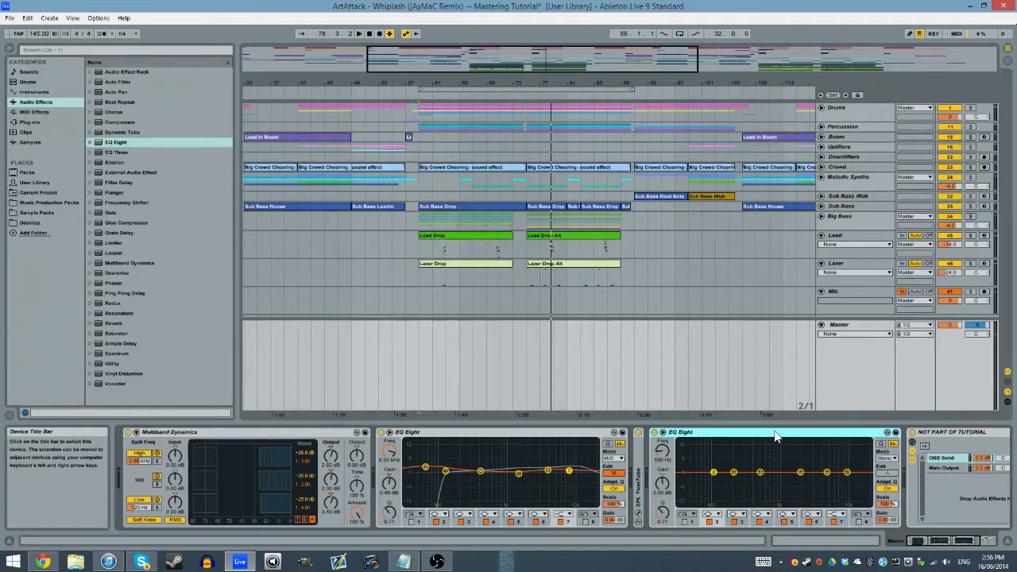
Delete the extra EQ Eight and place SPL TwinTube ahead of the mid/side EQ Eight, keeping the Mid channel in edit
key(Delete)
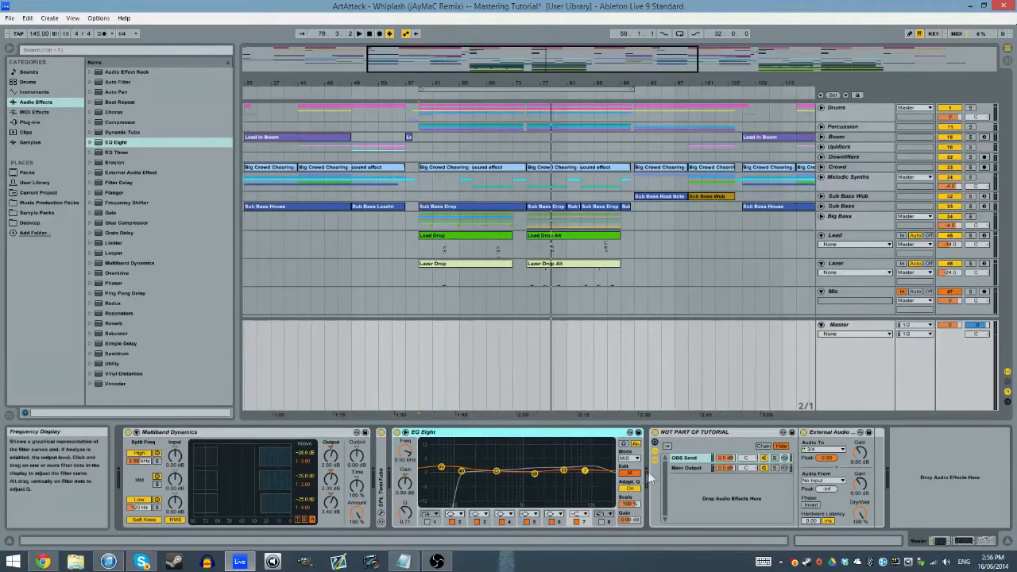
click(628, 474)
click(628, 477)
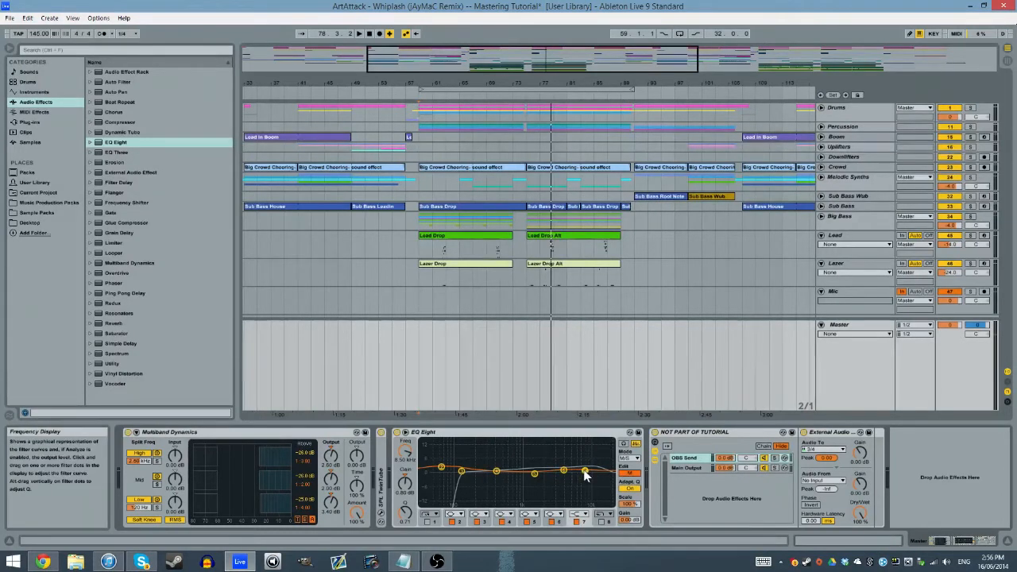
Try a higher gain on the Mid channel's filter 4 while the drop plays
key(space)
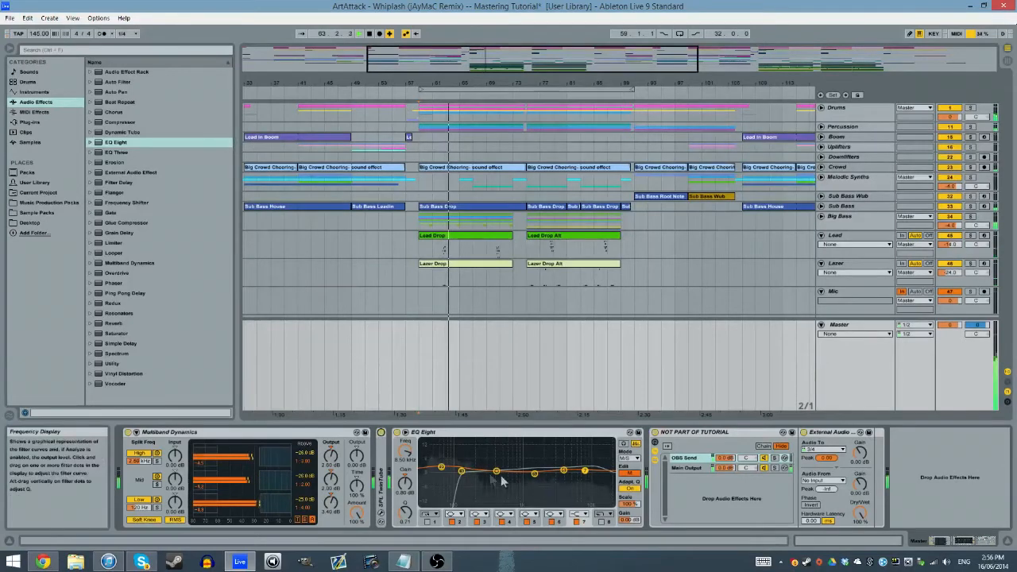
drag(496, 471, 499, 465)
click(534, 474)
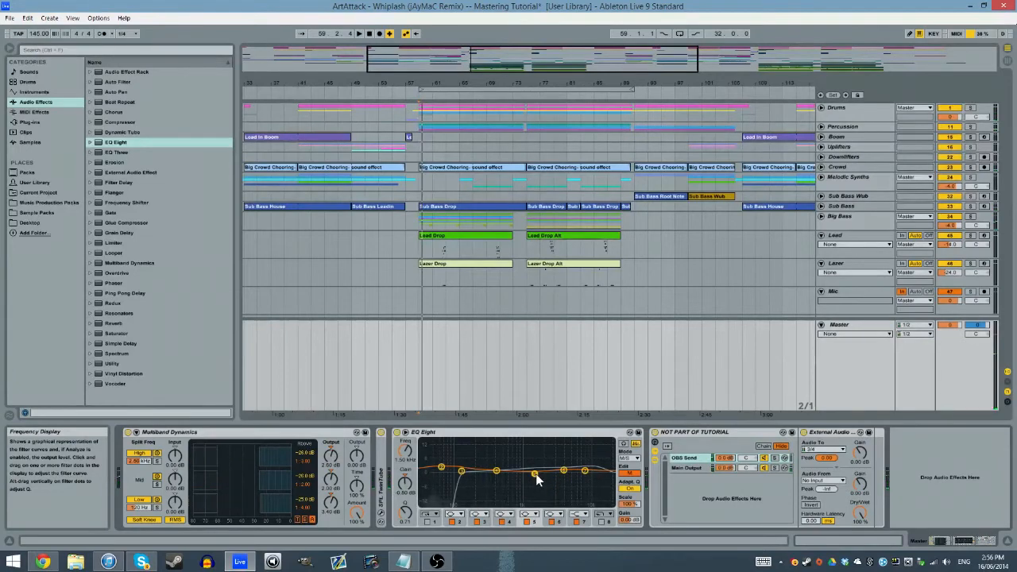
click(496, 471)
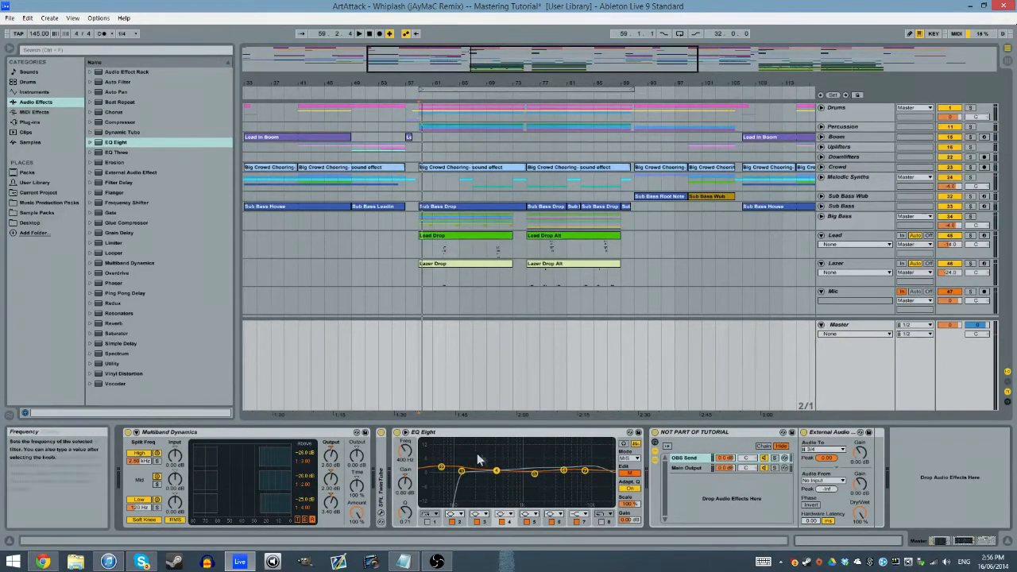
Lower the frequency of the Mid channel's filter 5 to about 1.1 kHz and boost its gain to about 8.3 dB
click(535, 474)
drag(414, 455, 412, 459)
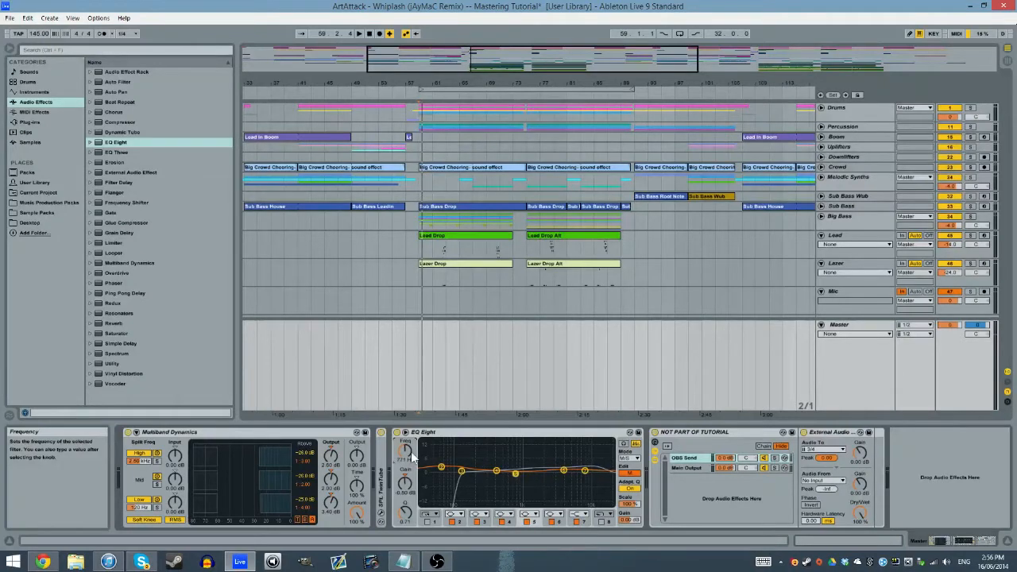
key(space)
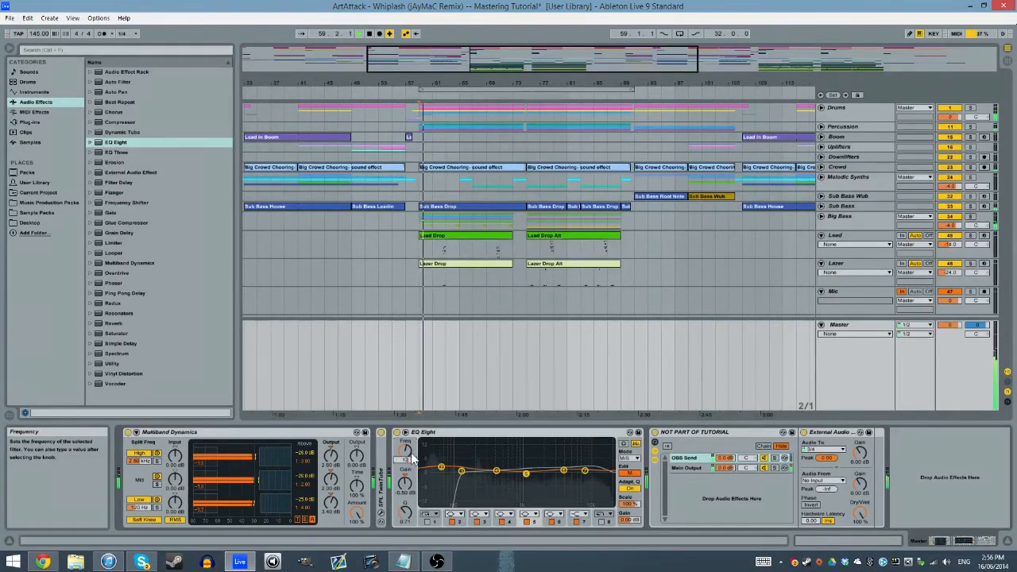
drag(405, 483, 410, 463)
Audition the drop with the Mid channel's filter 5 boosted and settle its frequency at 1.10 kHz
key(space)
key(space)
key(space)
key(space)
key(space)
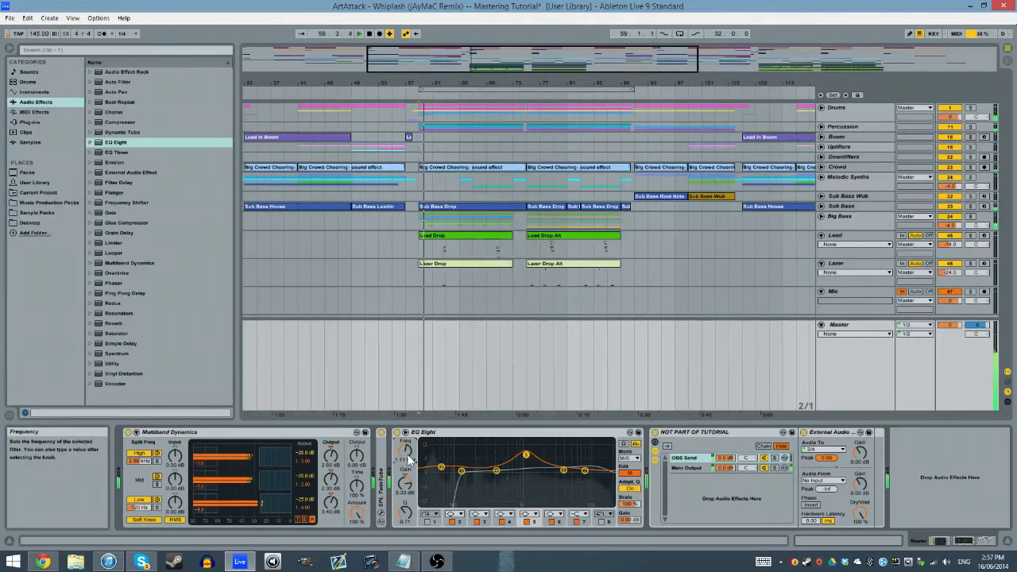
key(ctrl+z)
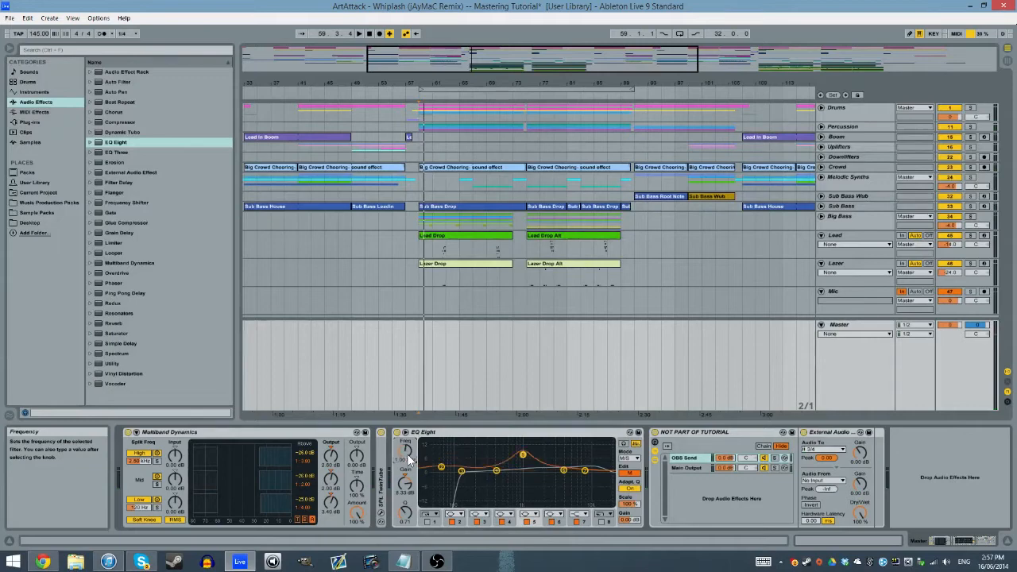
key(space)
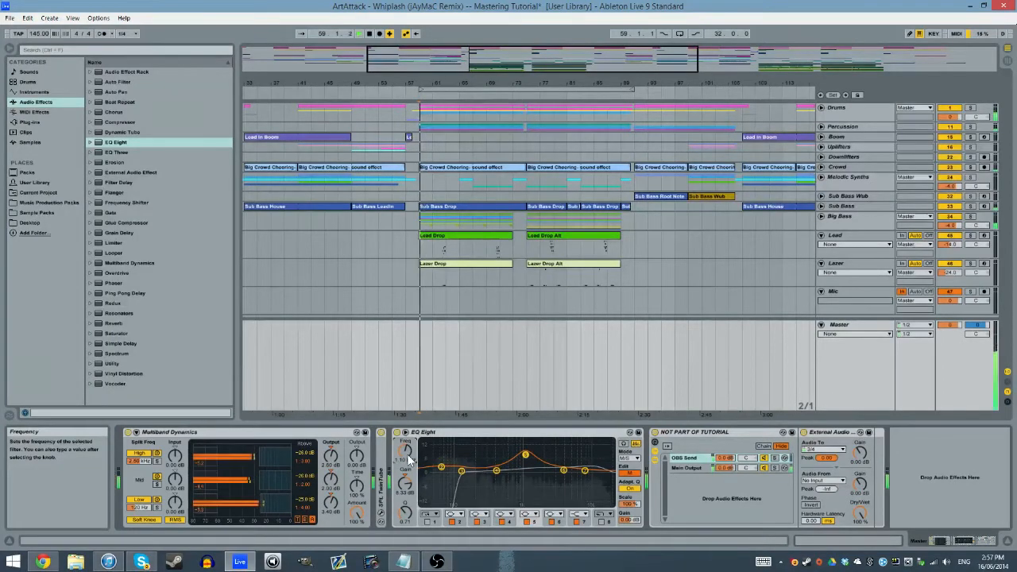
Lower the gain of the Mid channel's filter 5 to -1.00 dB while checking it against the drop
mouse_move(406, 483)
mouse_down()
mouse_move(406, 505)
mouse_move(406, 472)
mouse_up()
key(space)
key(space)
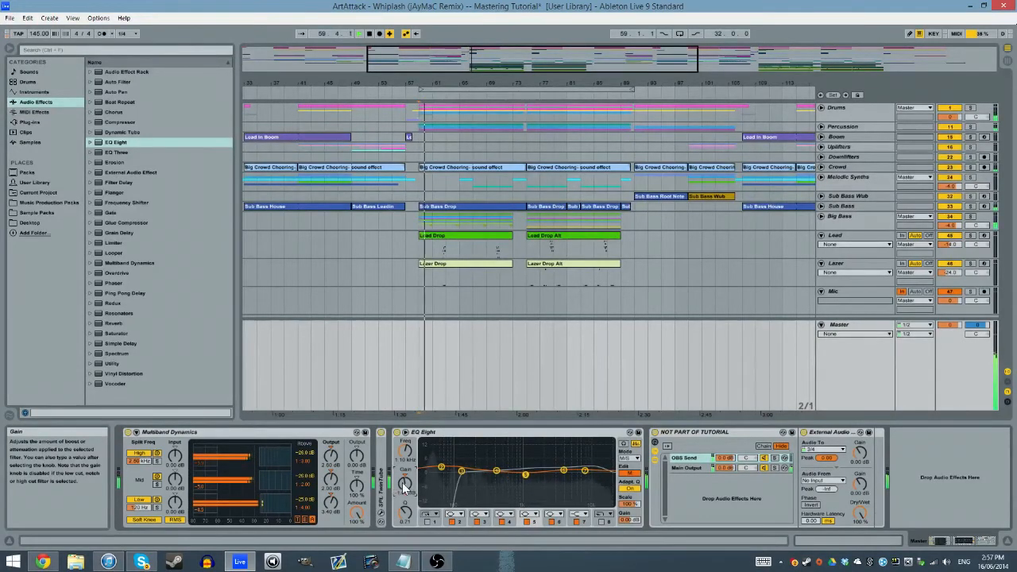
click(494, 434)
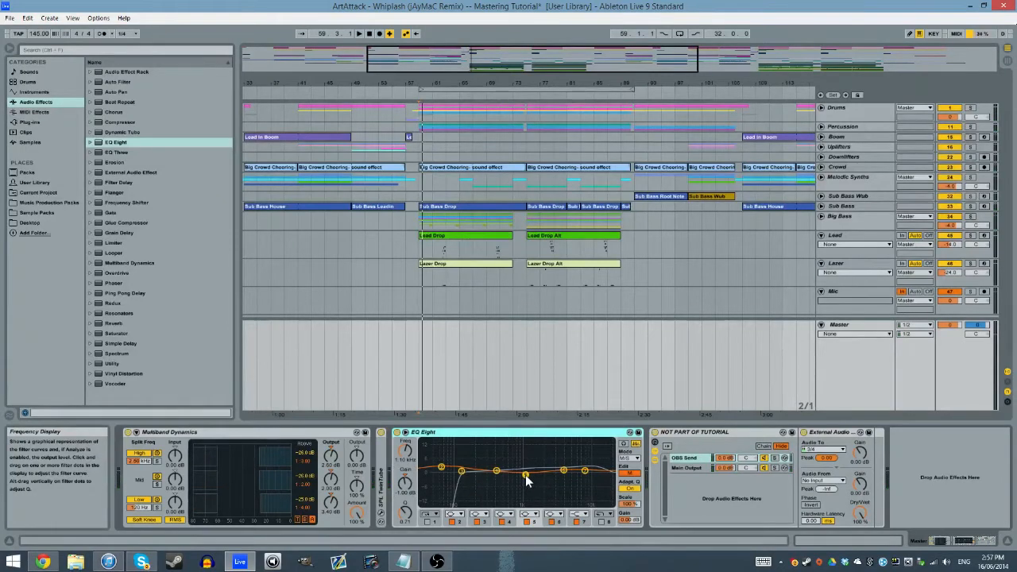
click(380, 461)
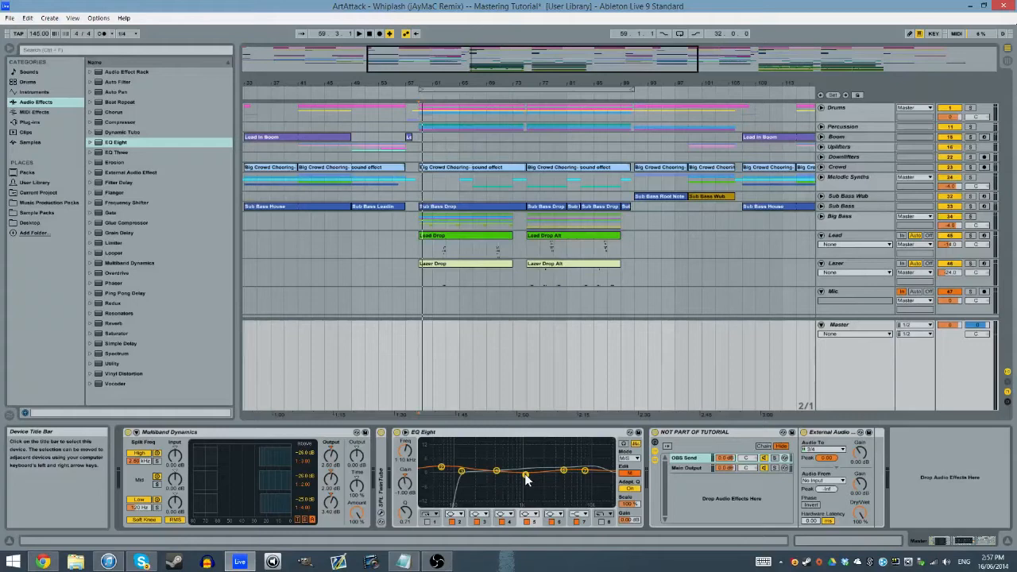
Reduce the gain of the Mid channel's filter 6 to about -0.4 dB while playing the drop
click(565, 471)
key(space)
mouse_move(422, 484)
mouse_down()
mouse_move(422, 514)
mouse_move(405, 482)
mouse_move(405, 494)
mouse_move(414, 479)
mouse_up()
key(space)
key(space)
key(space)
key(space)
key(space)
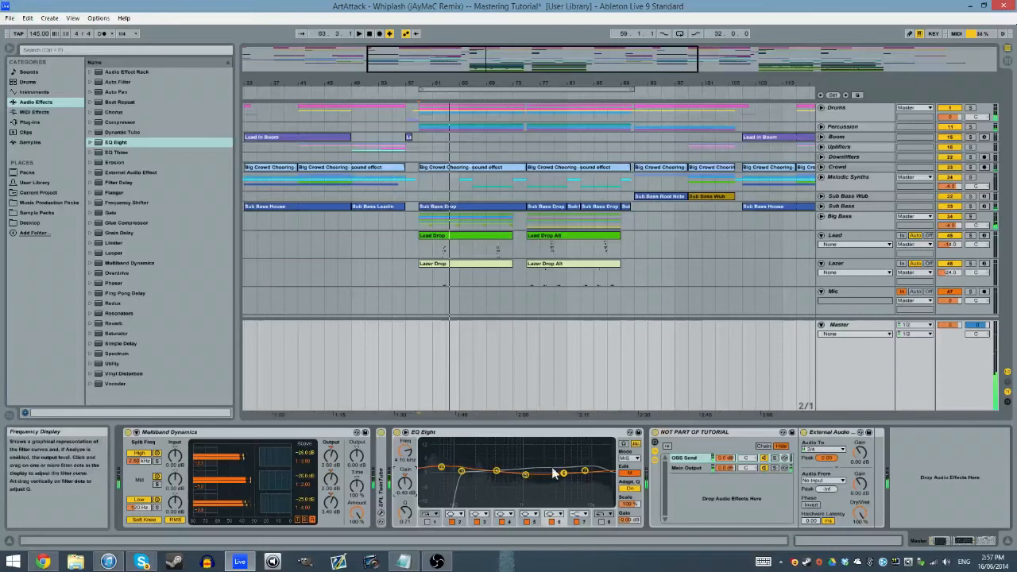
Add the FabFilter Pro-L limiter plug-in to the Master chain directly after EQ Eight
click(493, 433)
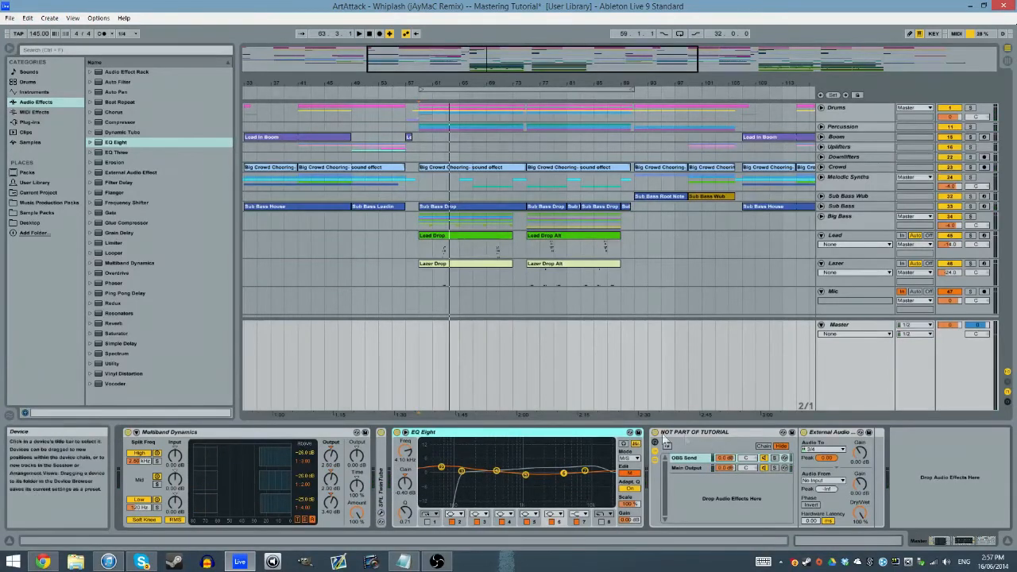
click(688, 432)
click(606, 434)
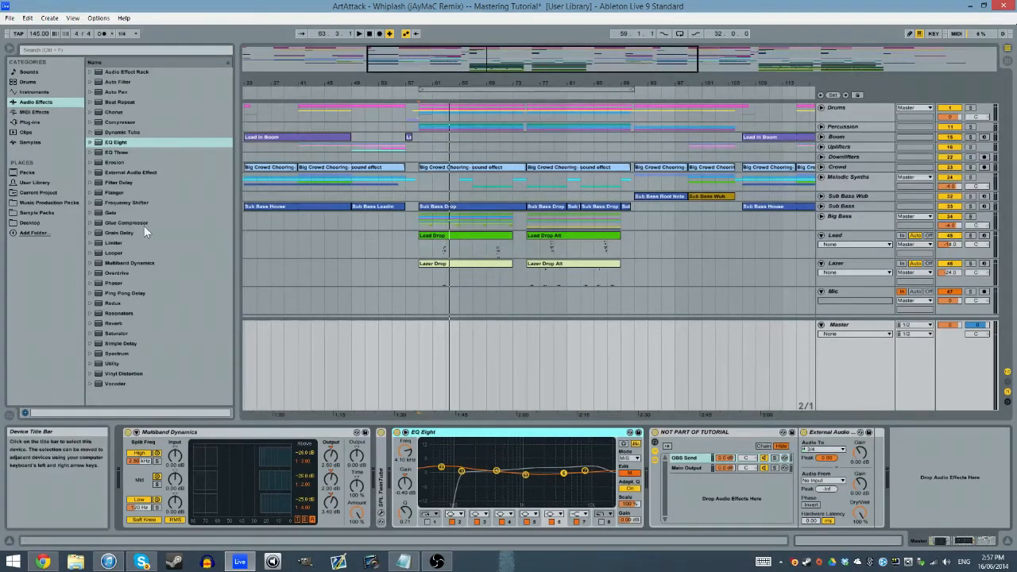
click(27, 123)
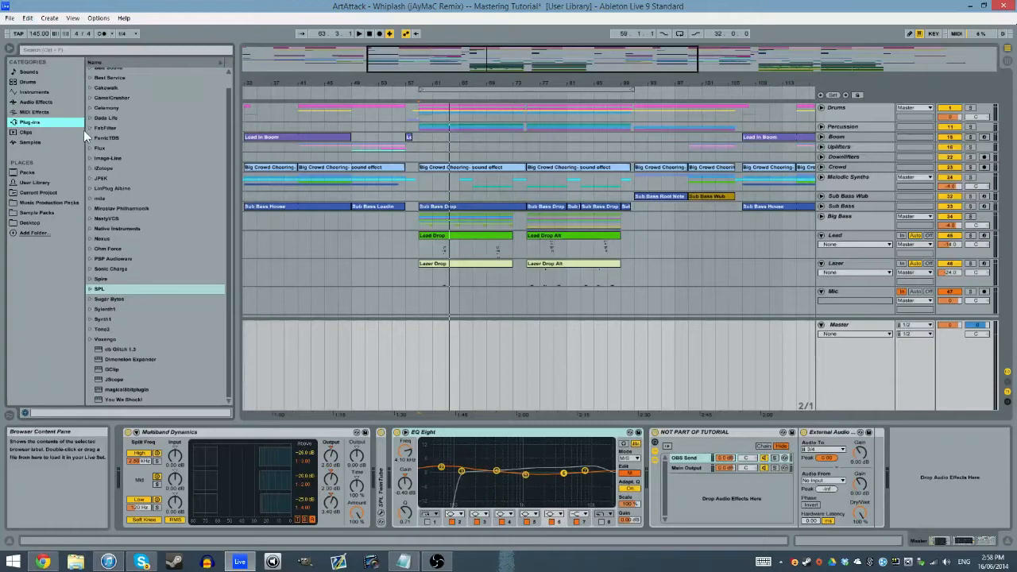
click(63, 132)
click(53, 112)
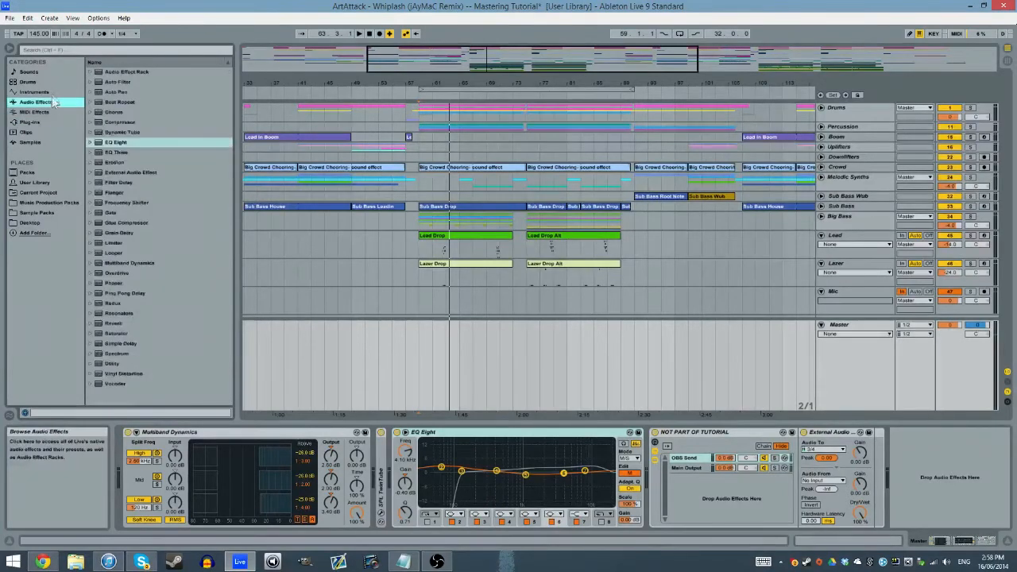
click(48, 121)
click(90, 128)
click(97, 178)
double_click(131, 188)
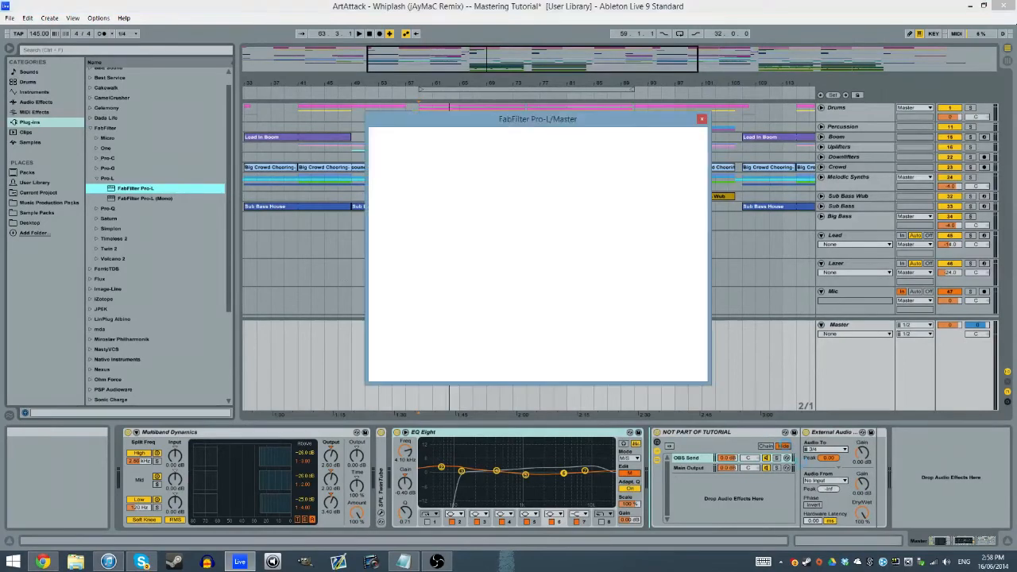
drag(596, 124, 556, 130)
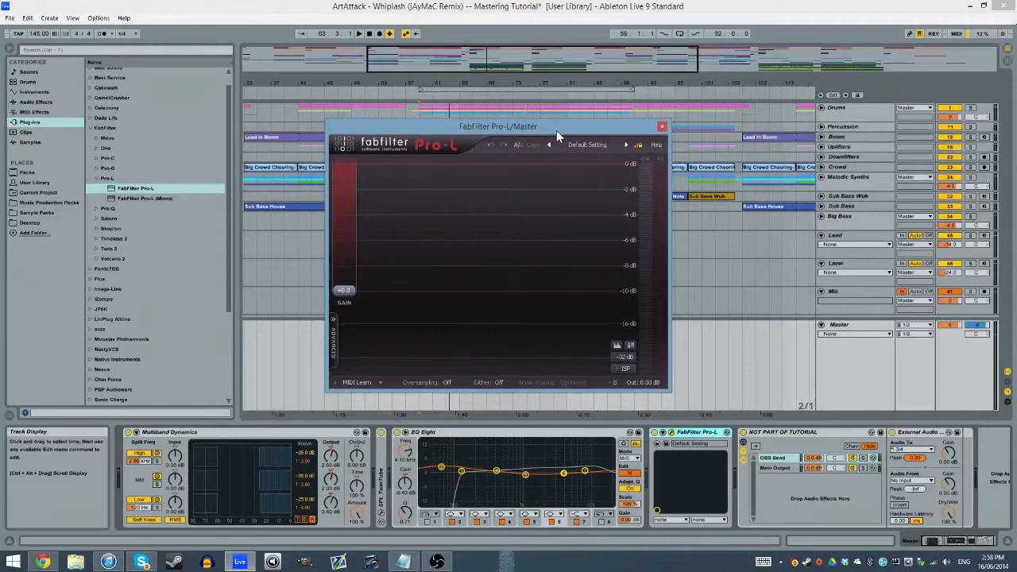
Show Pro-L's advanced settings and set the limiting style to Dynamic
click(333, 344)
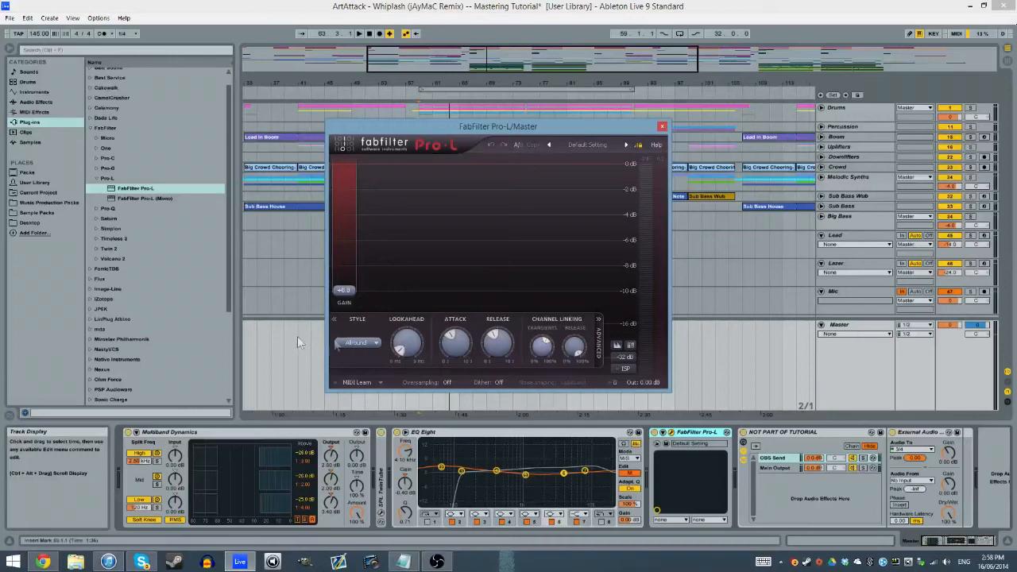
click(357, 341)
click(362, 379)
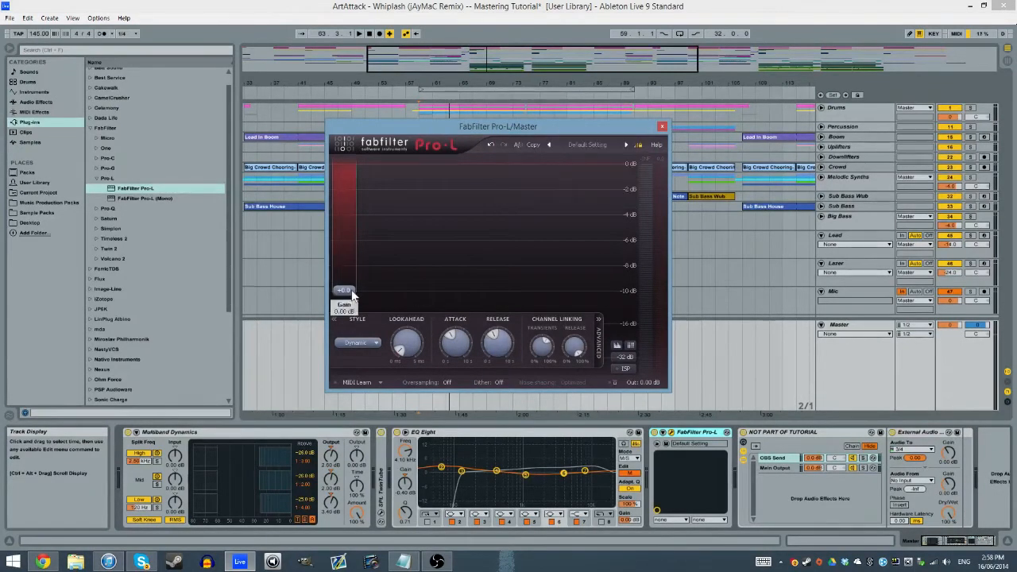
Raise Pro-L's gain to about 12 dB while the drop plays and close the plug-in window
mouse_move(352, 296)
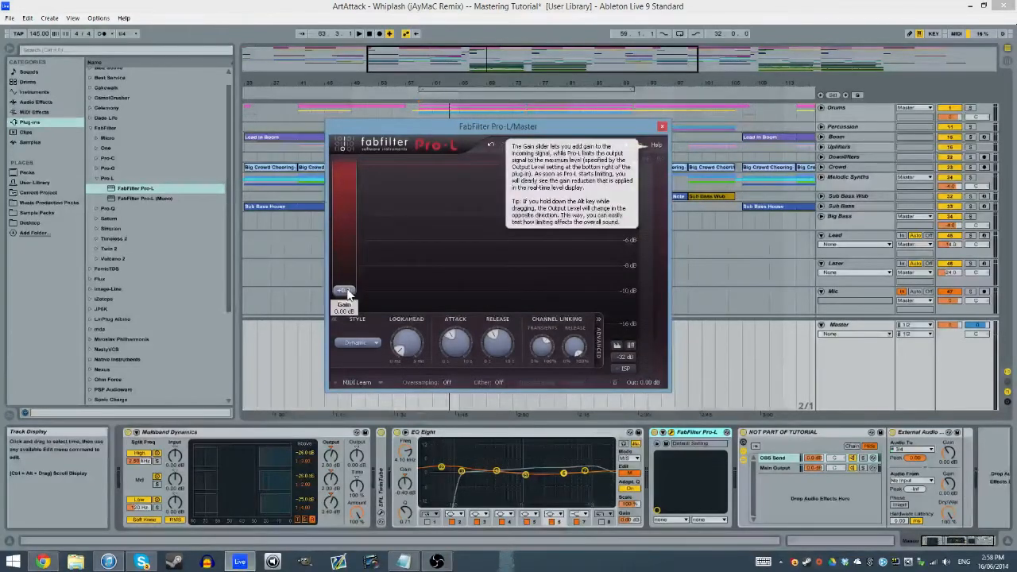
key(space)
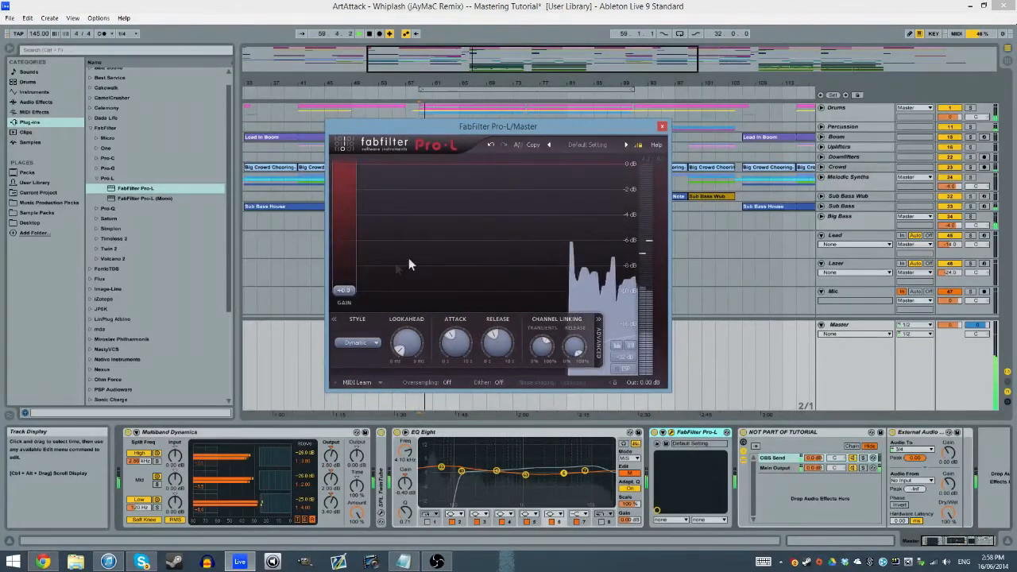
drag(347, 292, 349, 249)
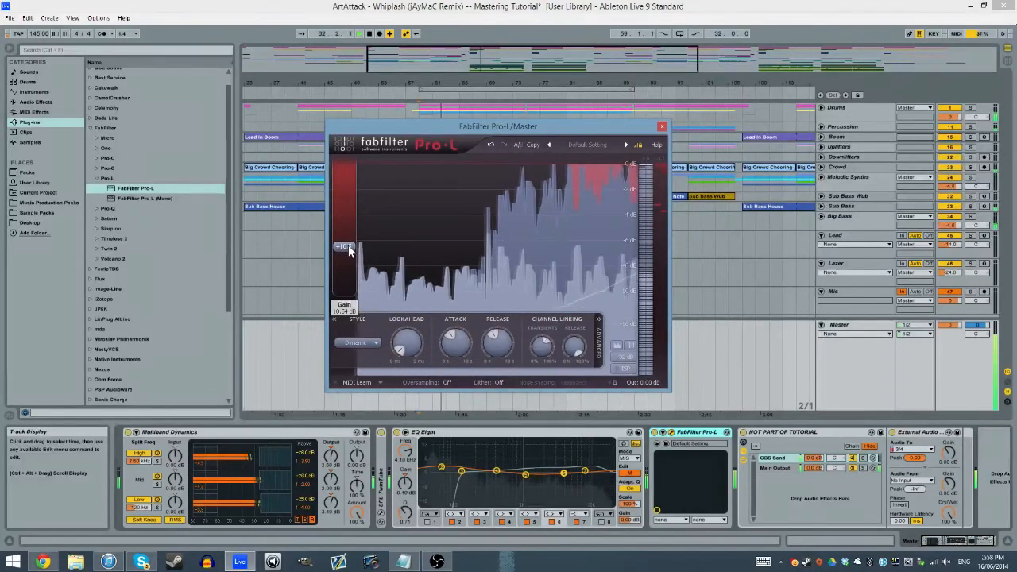
drag(350, 249, 350, 239)
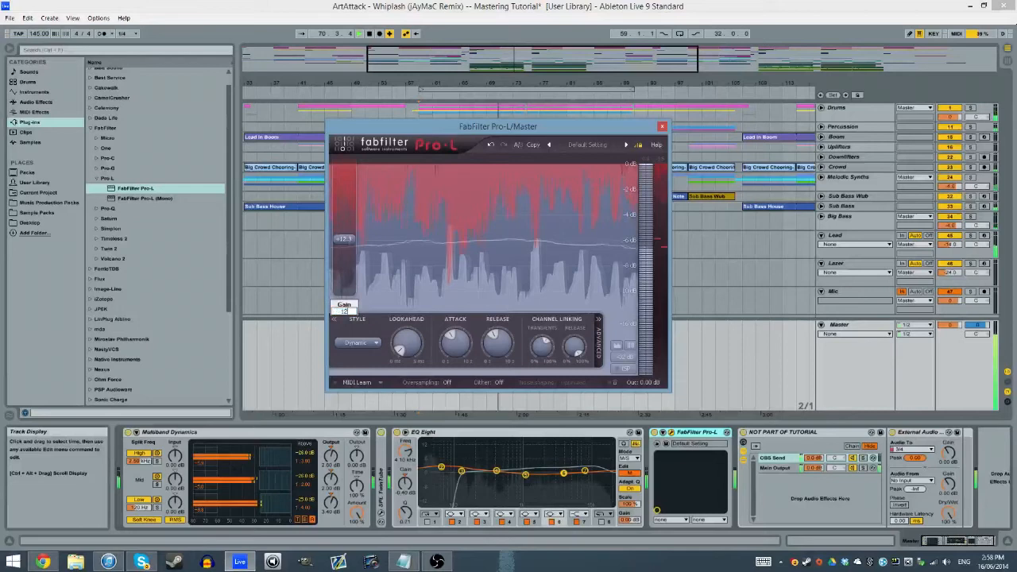
click(662, 126)
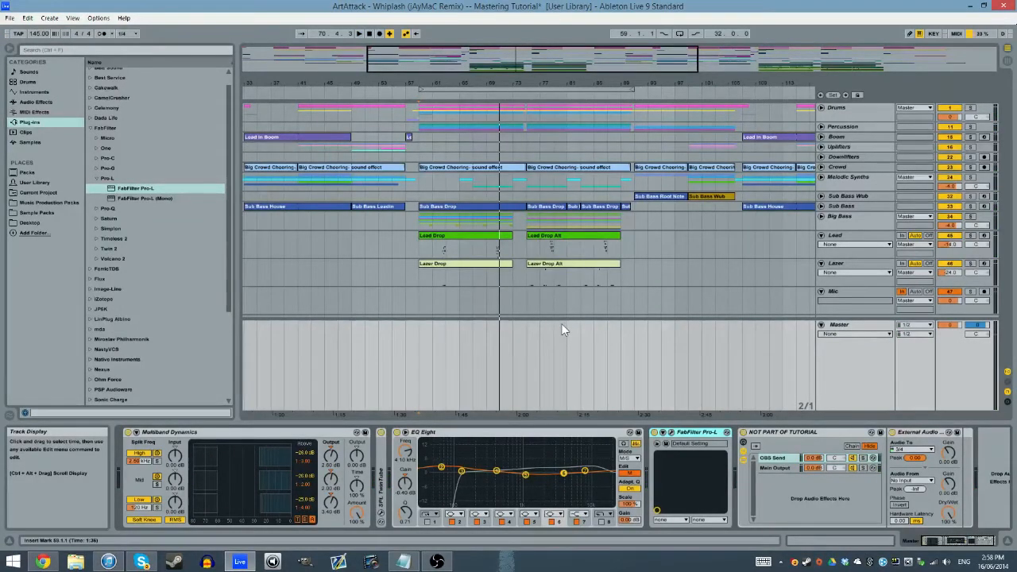
Insert the GClip plug-in between EQ Eight and FabFilter Pro-L, collapse Pro-L, and enable GClip's 2 x Oversample
click(450, 433)
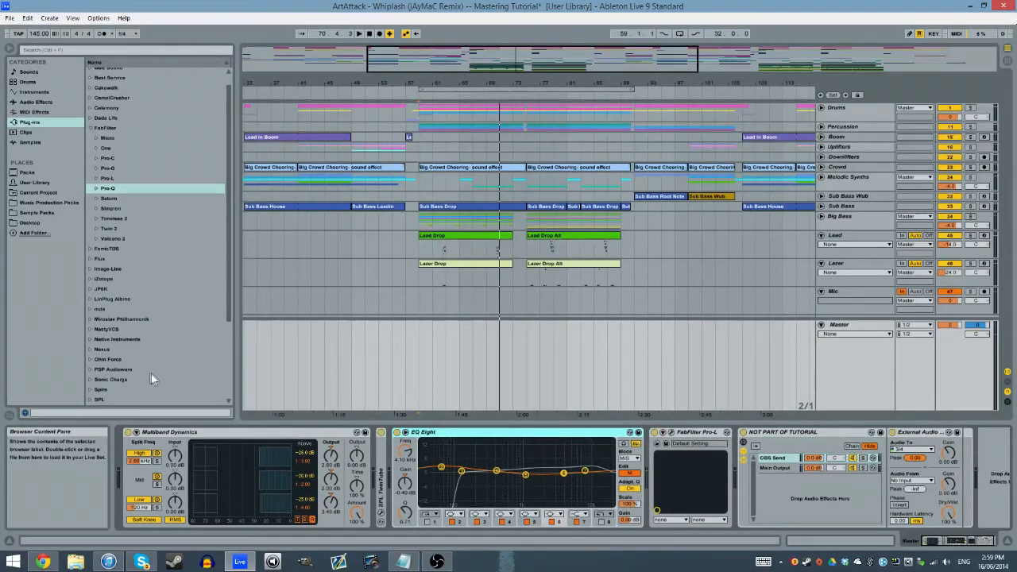
scroll(220, 323, down, 4)
drag(111, 370, 649, 475)
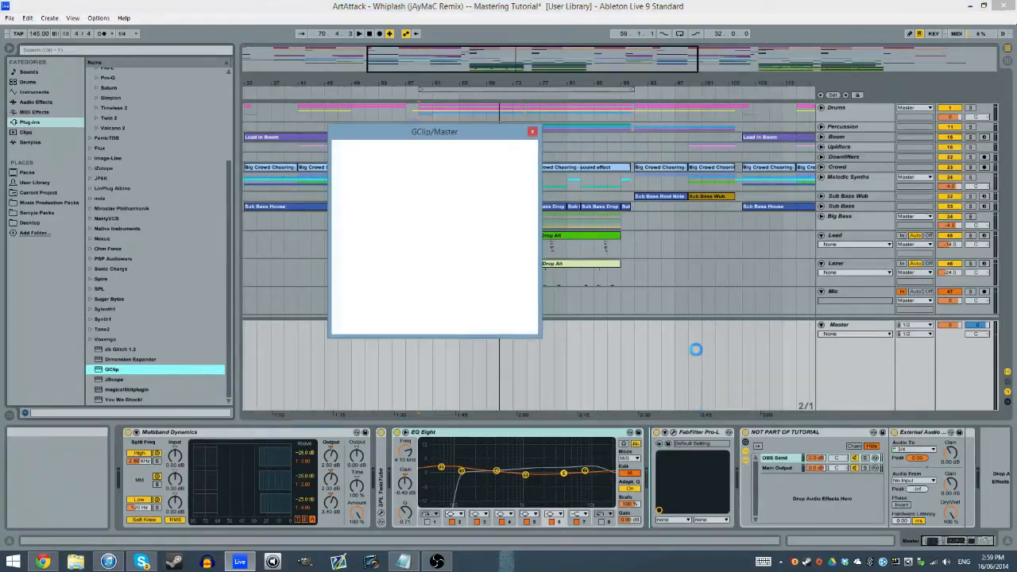
double_click(696, 433)
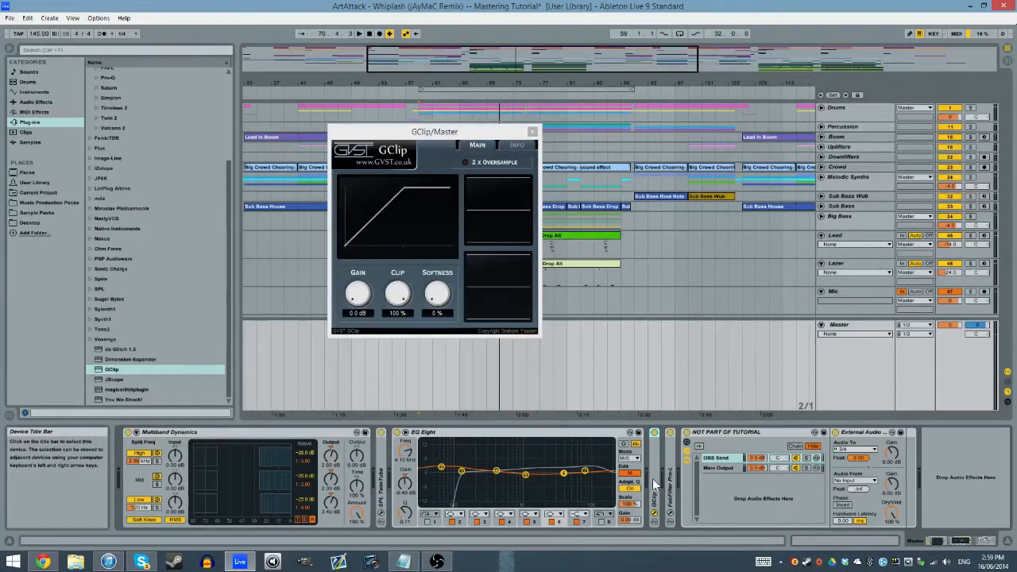
click(472, 166)
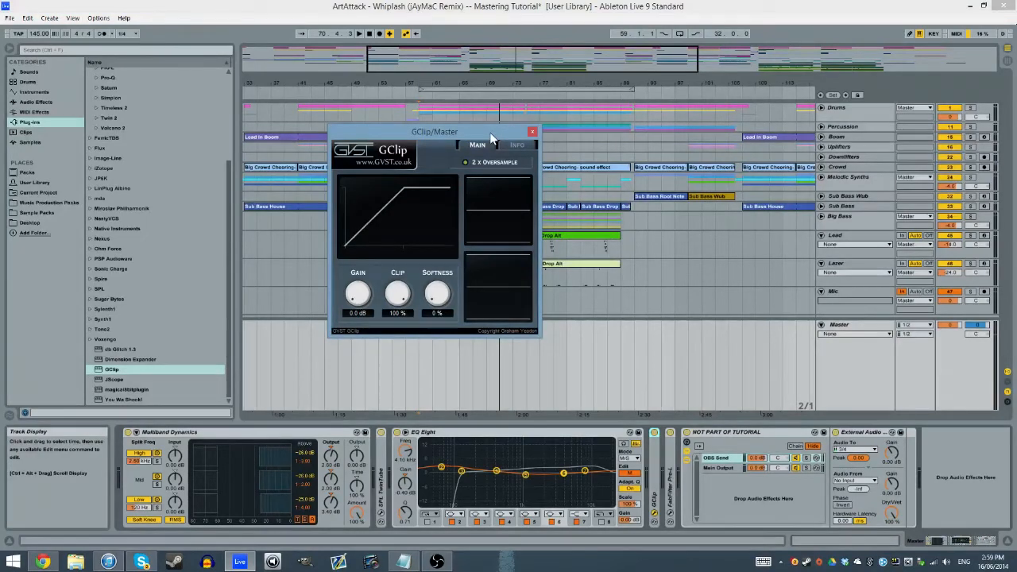
drag(490, 132, 540, 145)
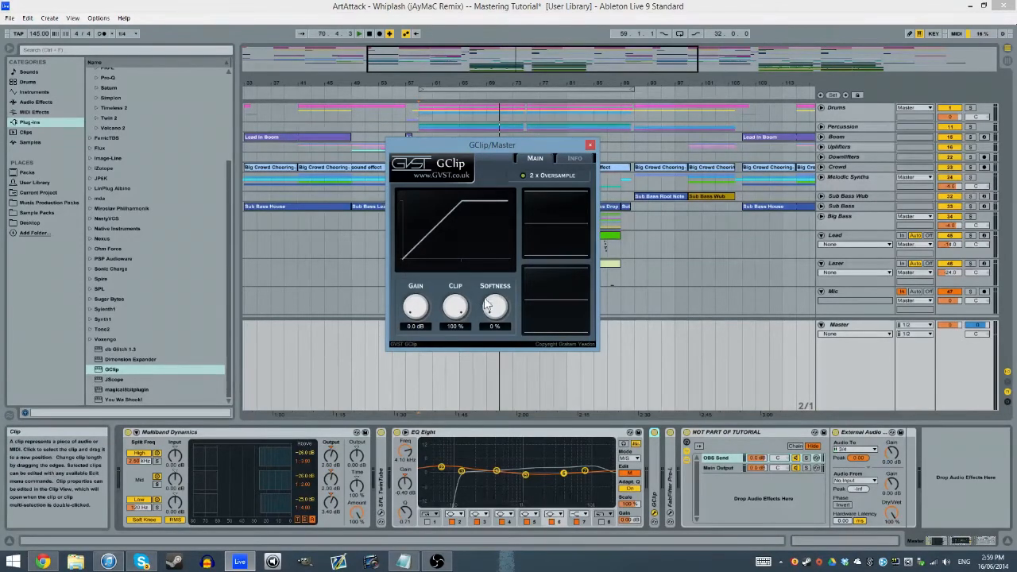
Set GClip's gain to 6.0 dB and lower its Clip level to 54 % while the drop plays
key(space)
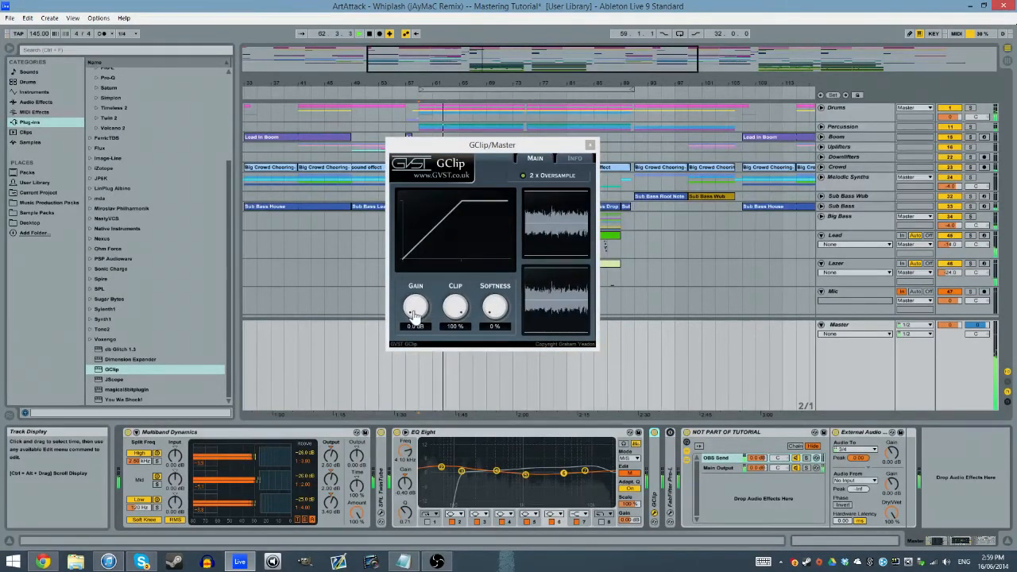
drag(413, 315, 416, 292)
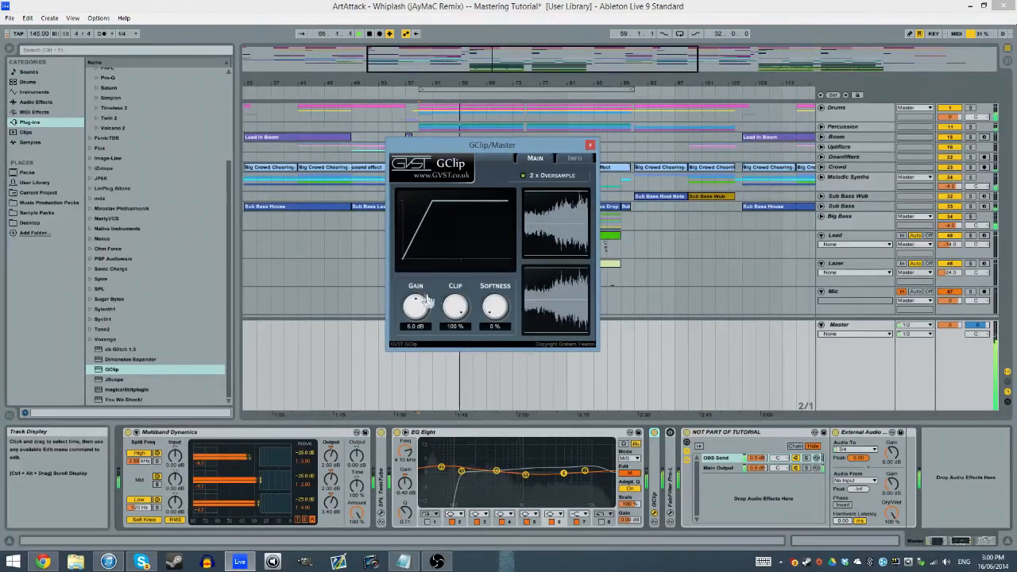
drag(457, 311, 459, 342)
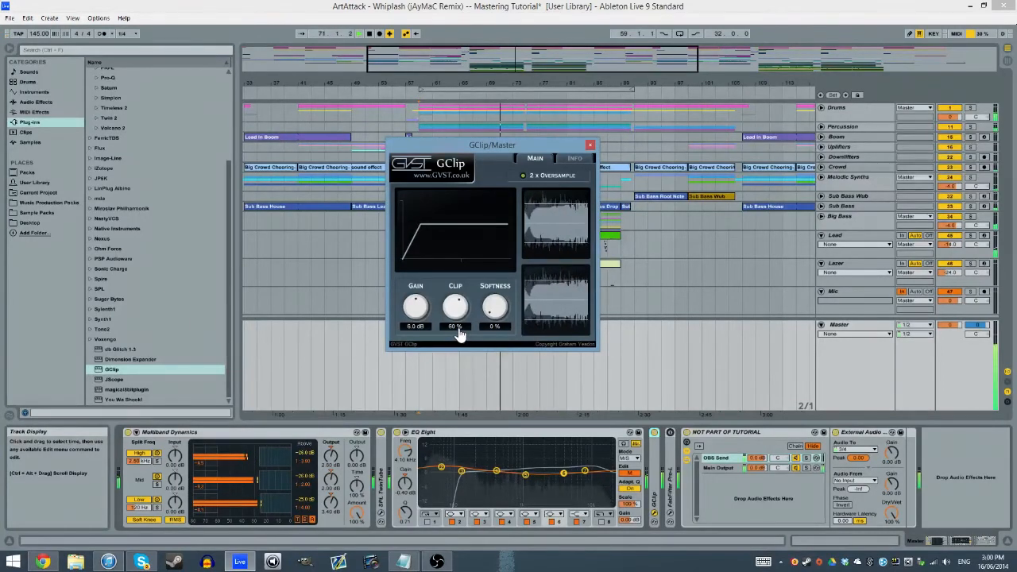
drag(458, 335, 459, 337)
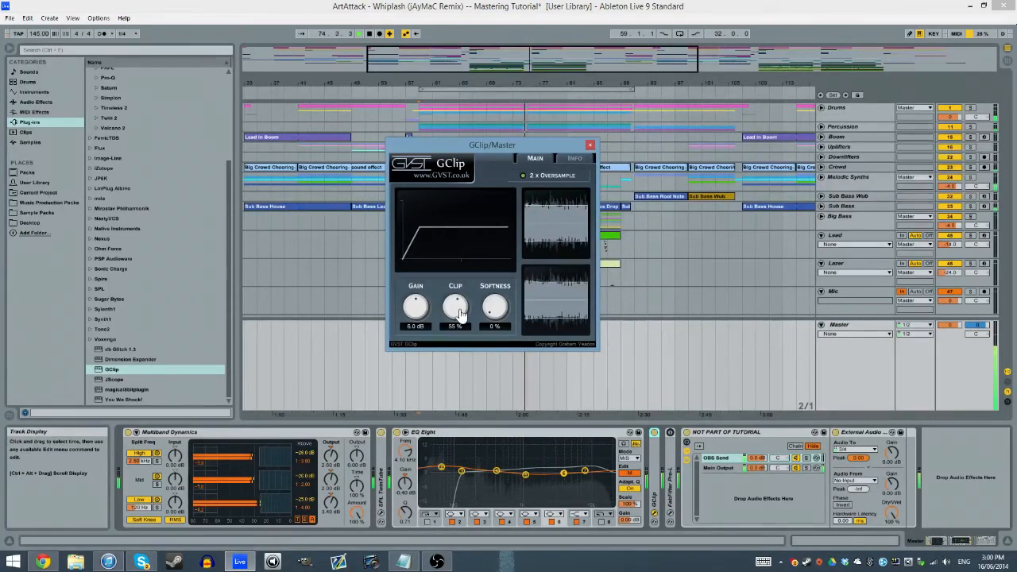
Play the track from around bar 33 and raise GClip's Clip level to 70 %
click(367, 228)
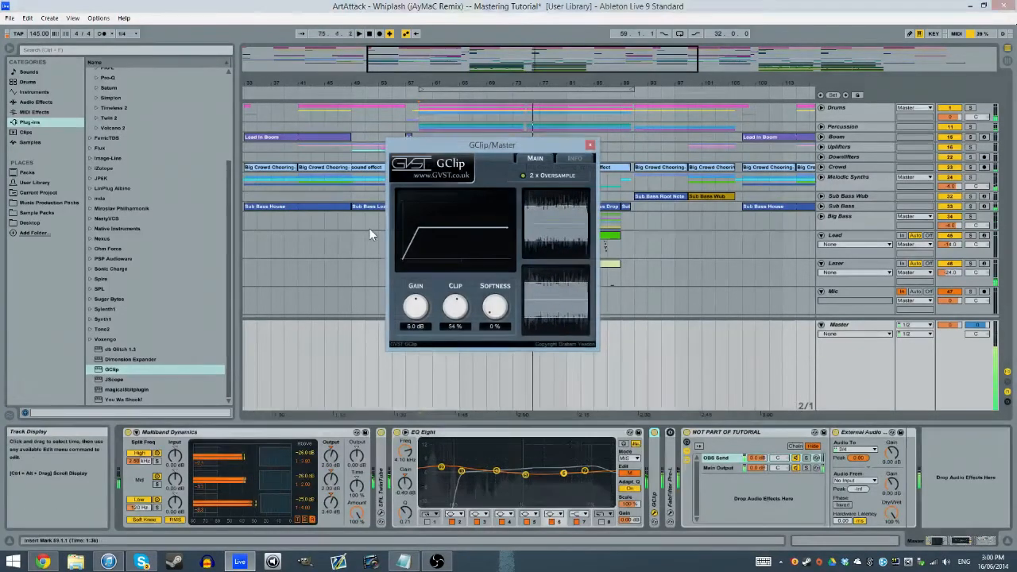
click(291, 219)
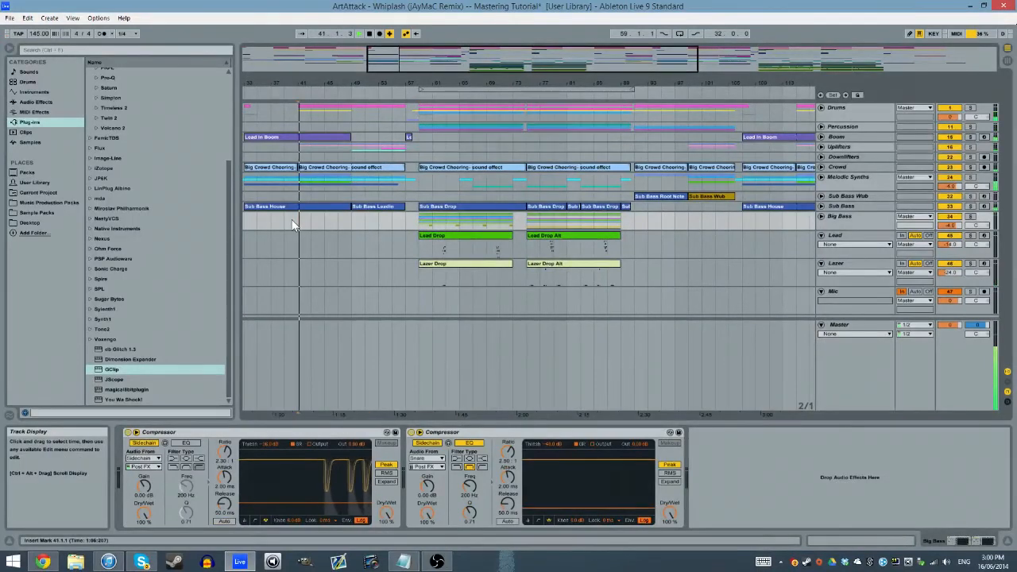
click(290, 218)
key(space)
drag(294, 83, 326, 217)
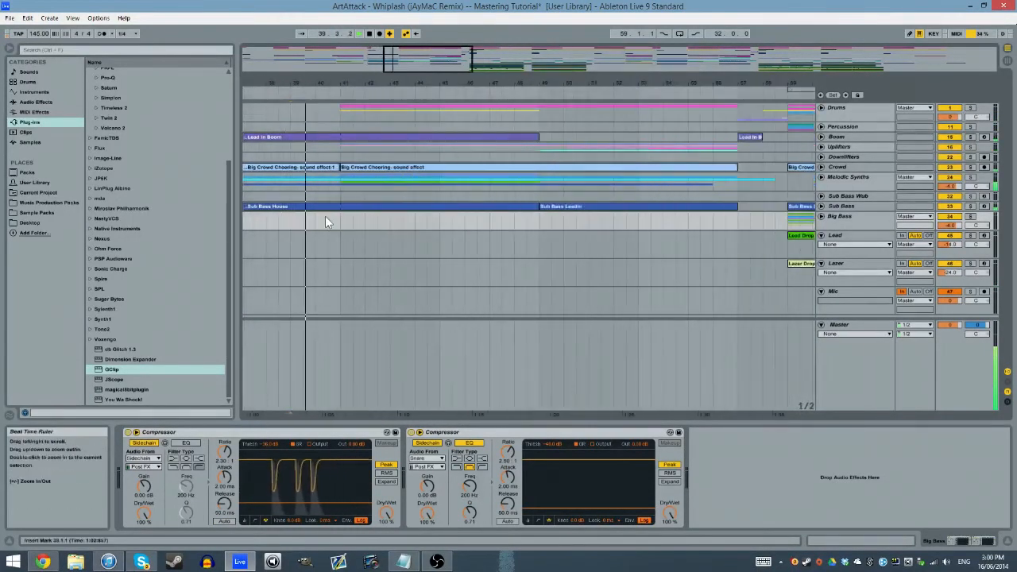
drag(350, 80, 587, 80)
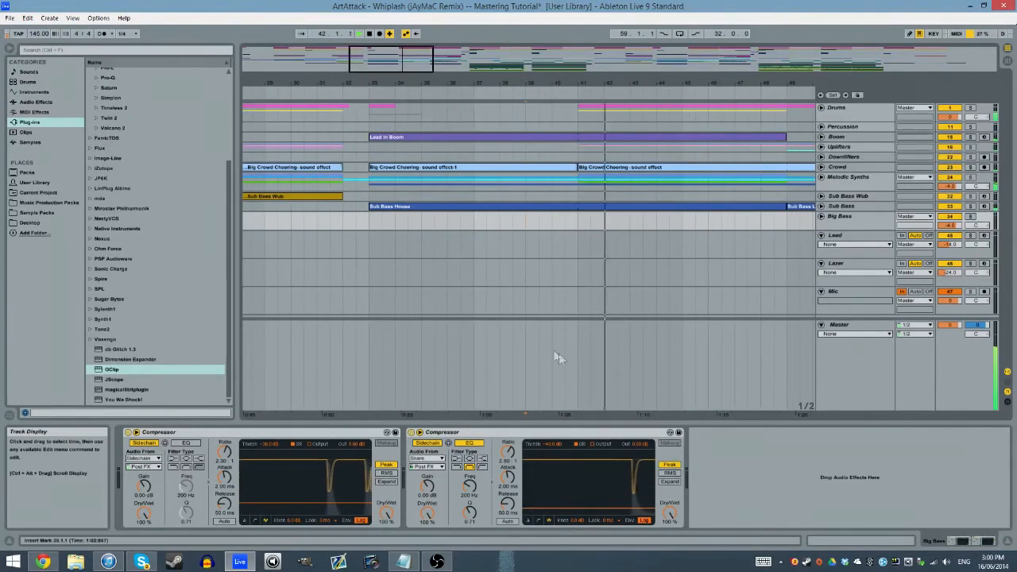
click(358, 347)
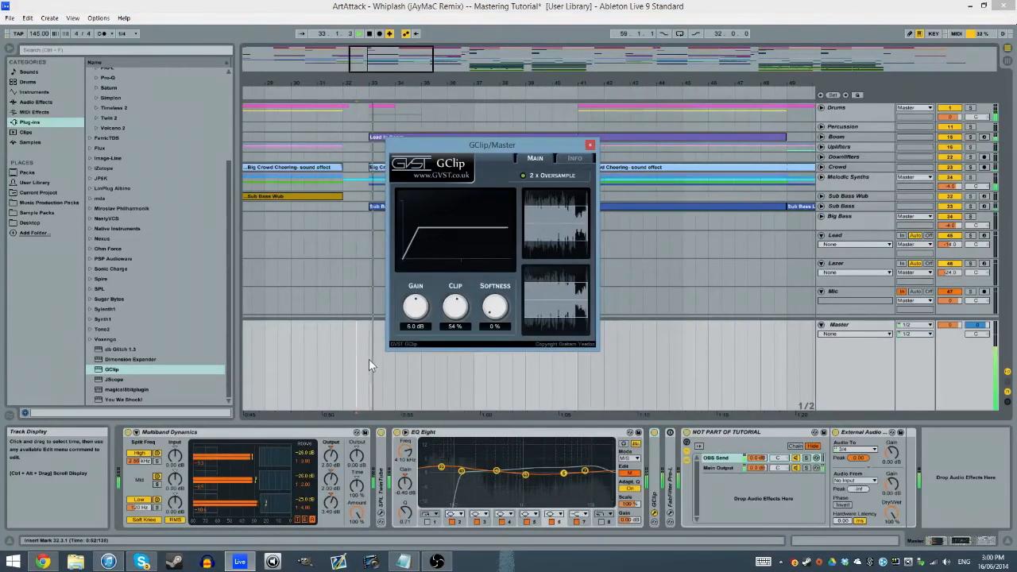
drag(454, 319, 456, 307)
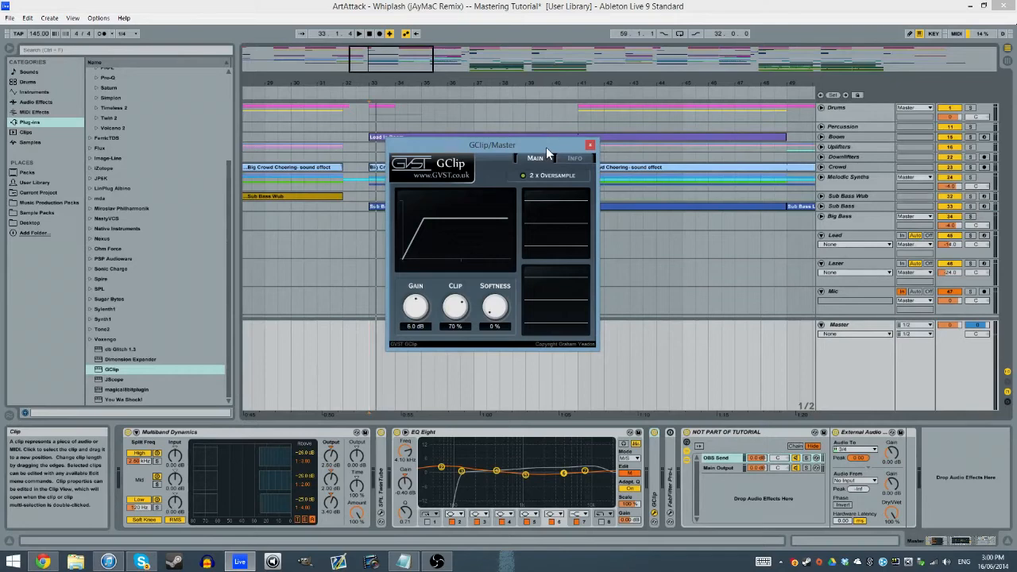
Set the playback start to bar 33 and bring up the FabFilter Pro-L window in place of GClip
click(591, 145)
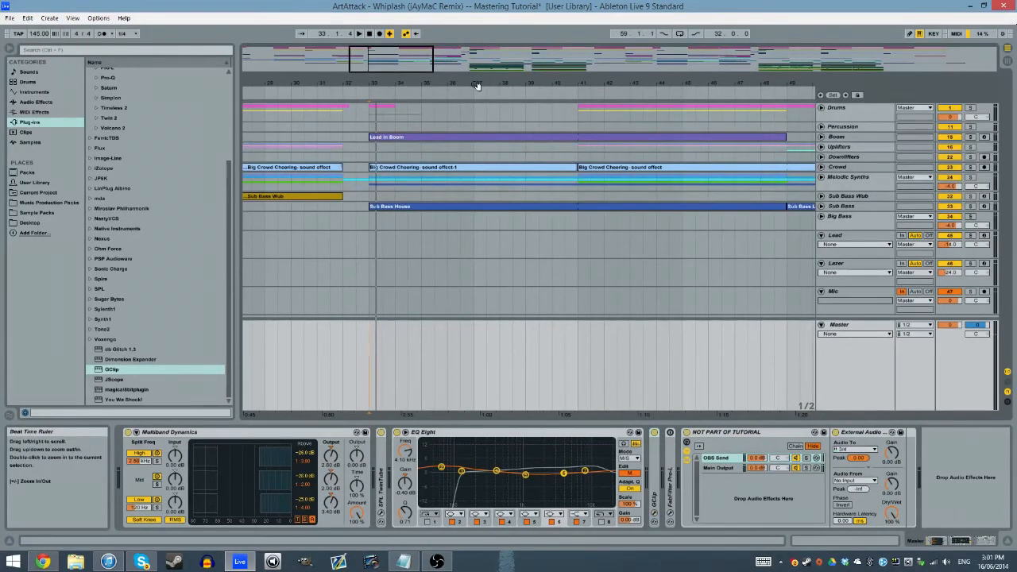
click(370, 353)
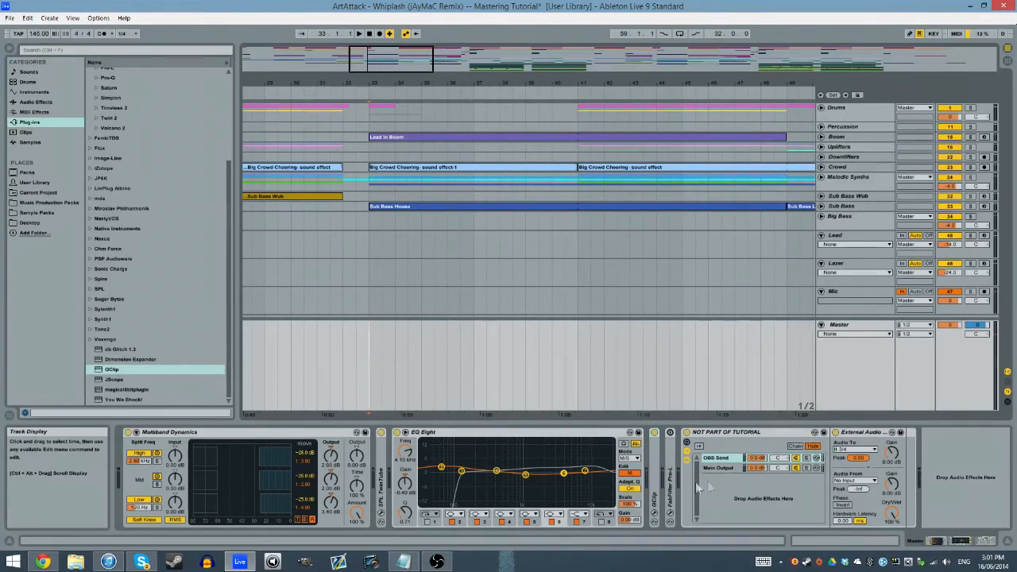
click(671, 445)
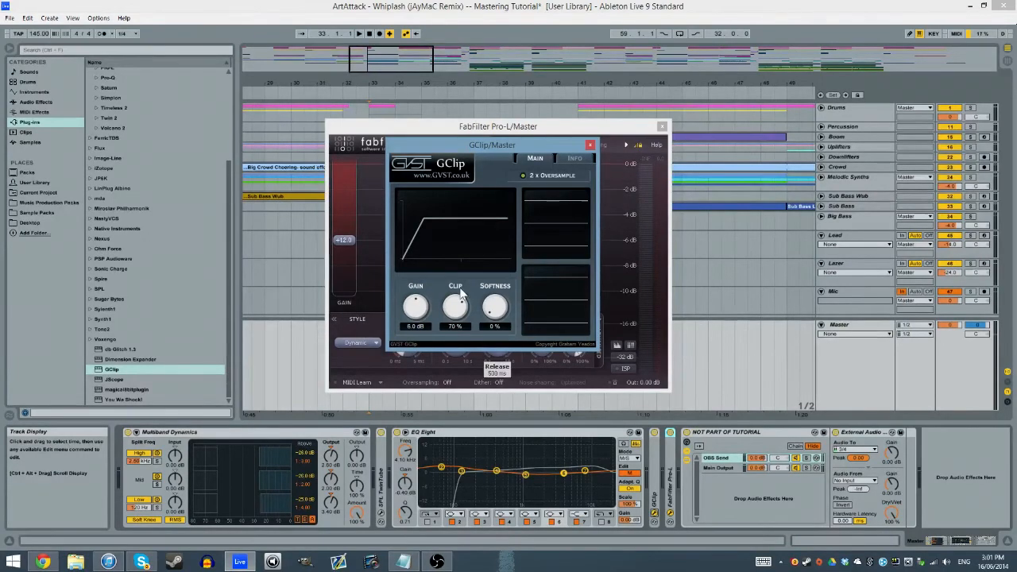
click(590, 145)
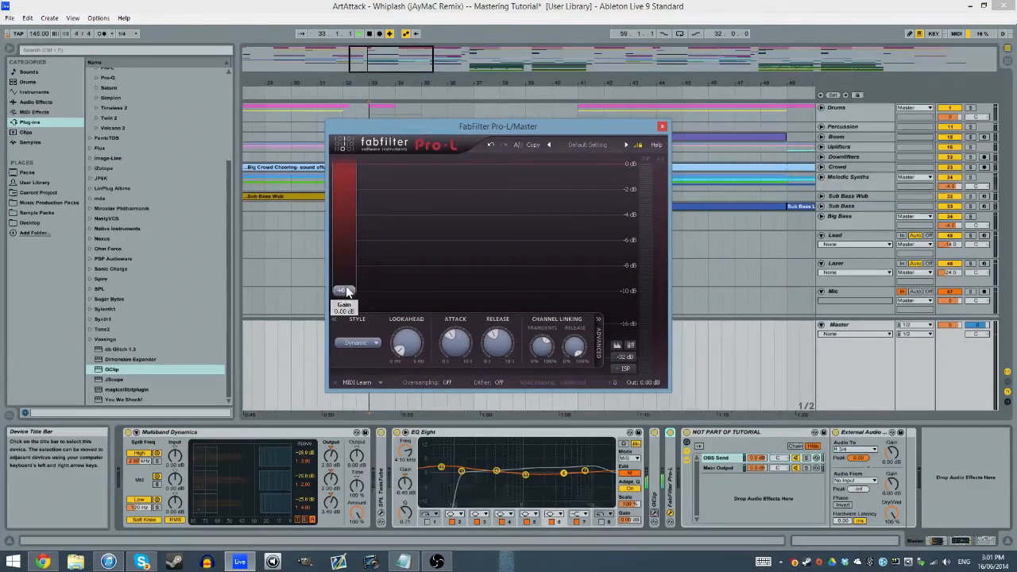
Reset Pro-L's gain to 0 dB and raise it to 4 dB while the section from bar 33 plays
key(space)
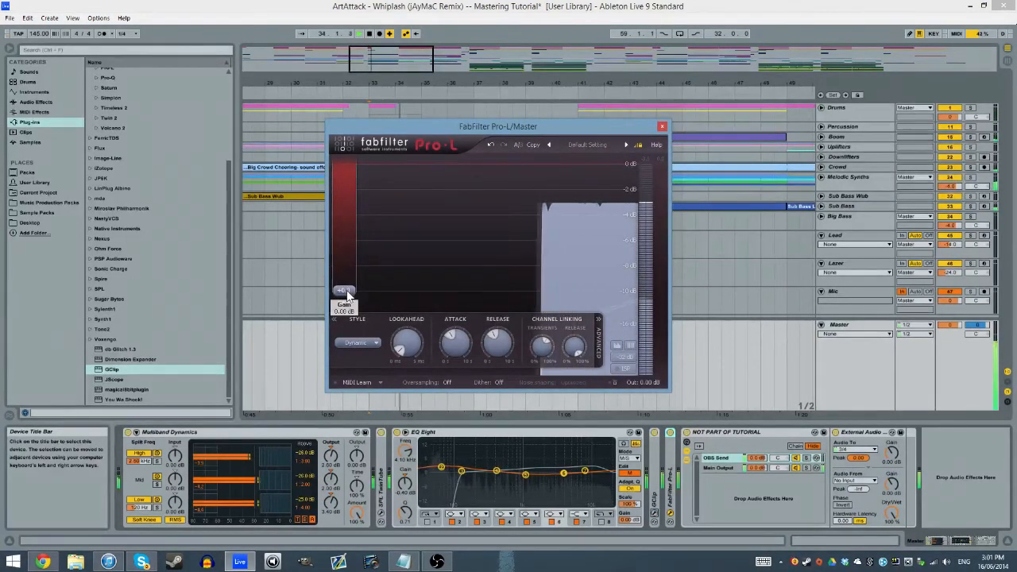
drag(347, 295, 347, 284)
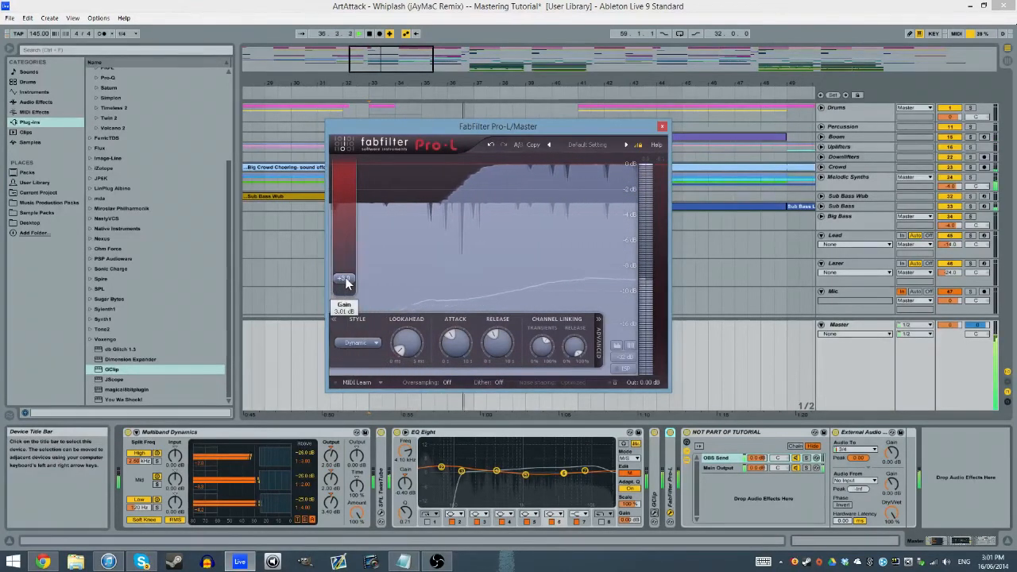
double_click(346, 282)
text(4)
key(Return)
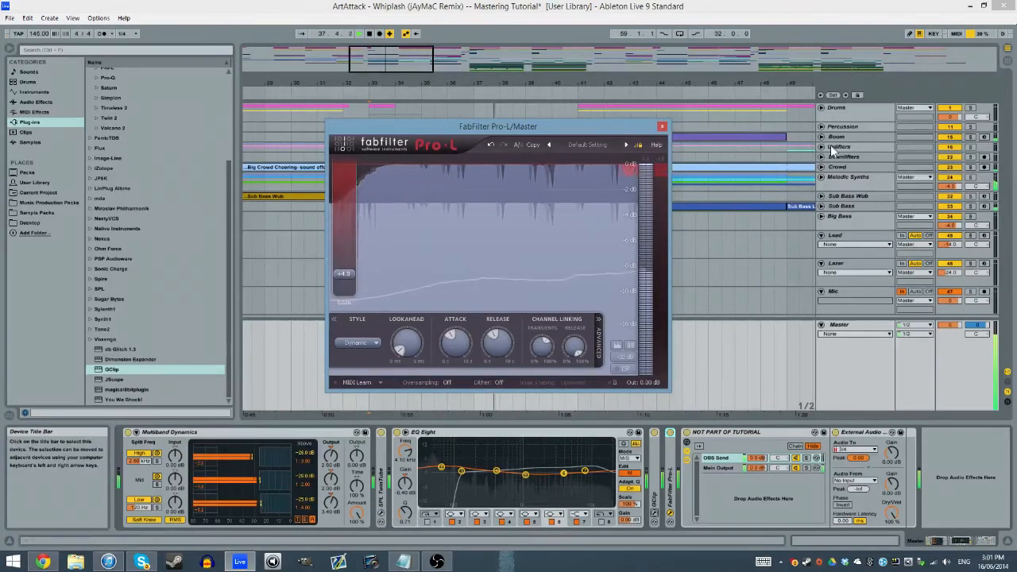
Play the drop from bar 59 and raise Pro-L's gain to 6 dB
drag(498, 126, 396, 148)
drag(636, 84, 608, 50)
click(611, 342)
key(space)
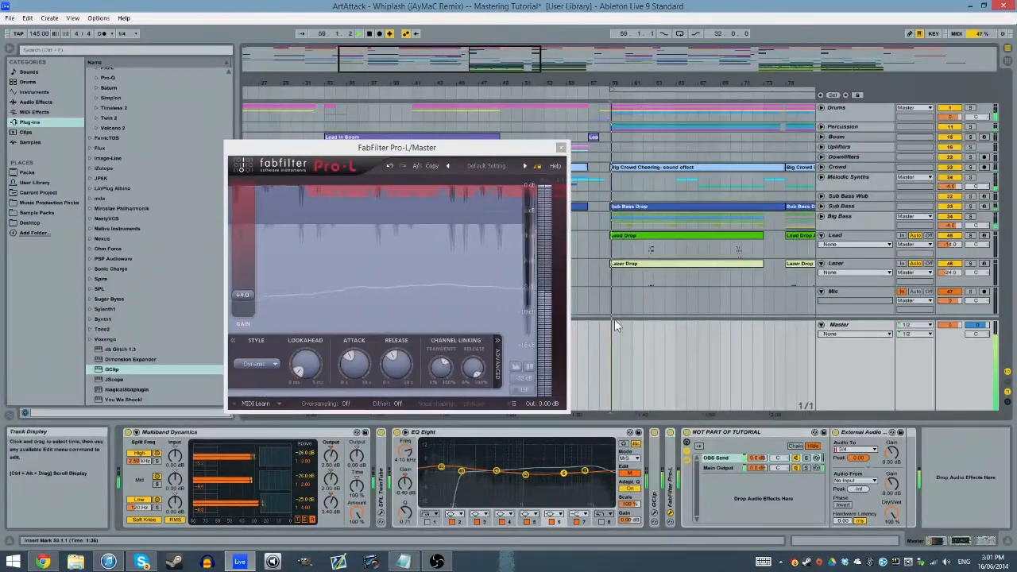
click(249, 293)
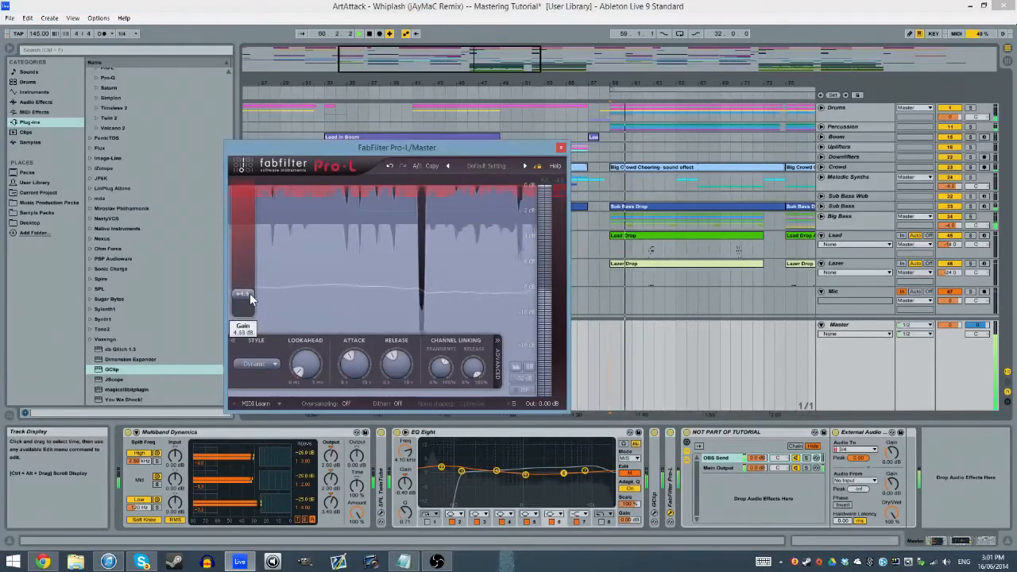
mouse_move(248, 293)
mouse_down()
mouse_move(252, 304)
mouse_move(268, 303)
mouse_move(255, 301)
mouse_up()
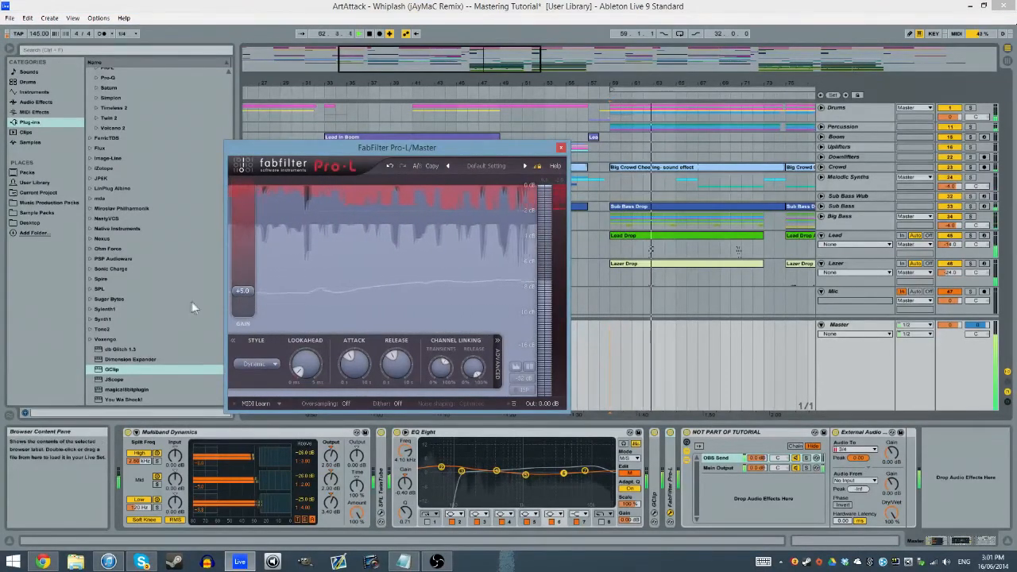
scroll(243, 288, up, 2)
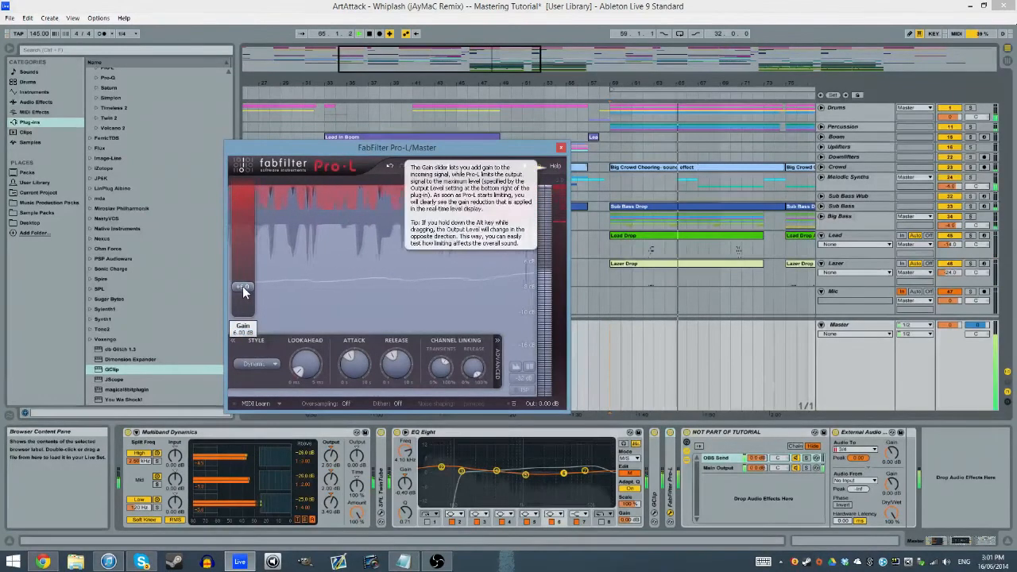
scroll(242, 286, up, 1)
scroll(245, 286, down, 1)
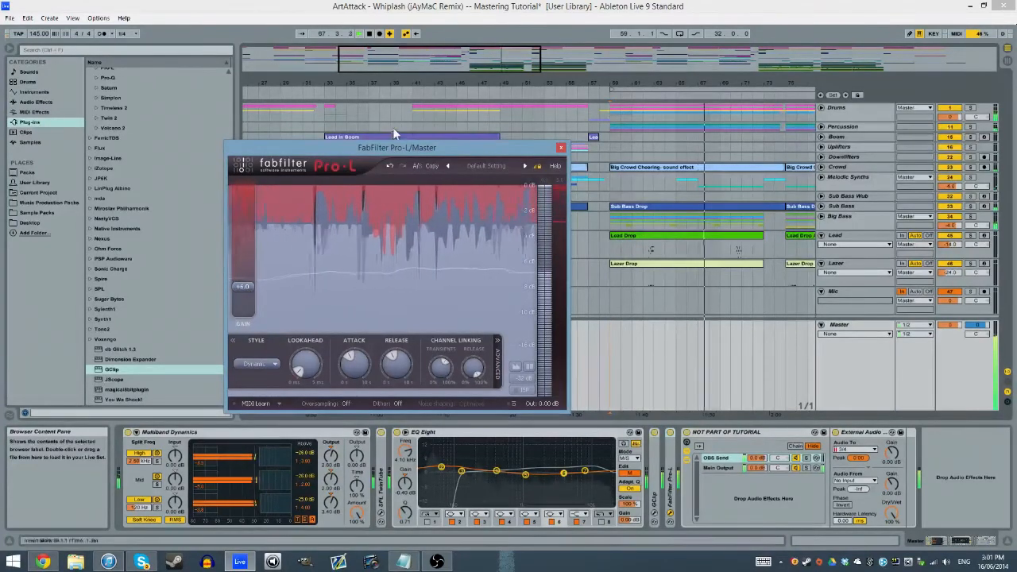
Listen to the section from bar 33 for comparison, return the playback start to bar 59 and close Pro-L
drag(390, 148, 552, 165)
click(326, 338)
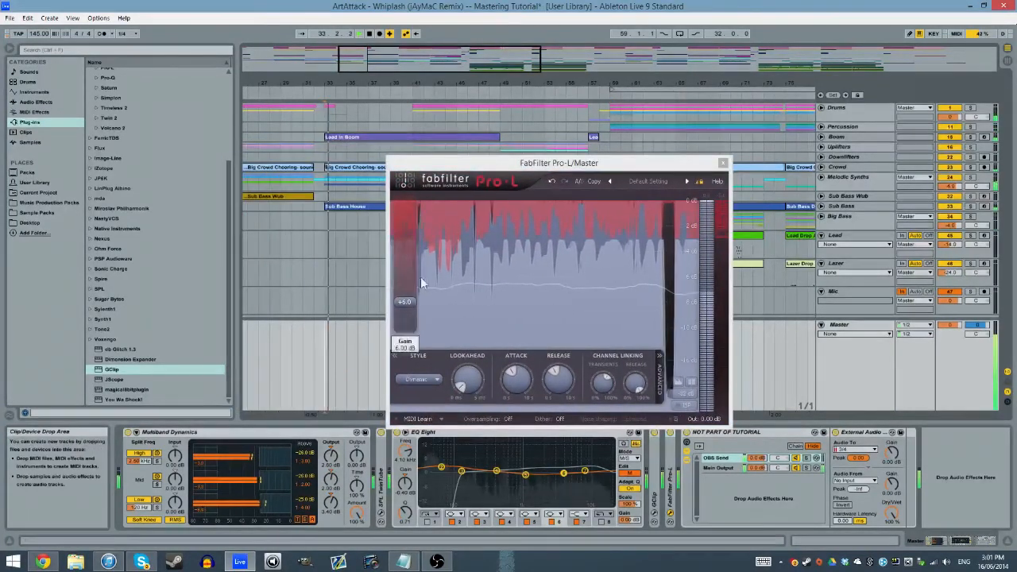
drag(661, 163, 611, 163)
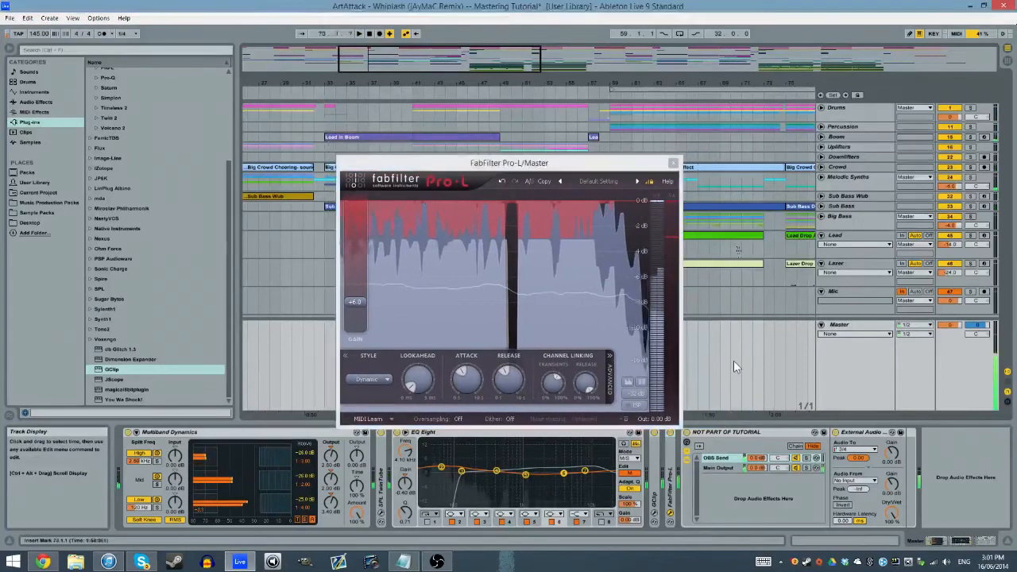
drag(541, 165, 406, 159)
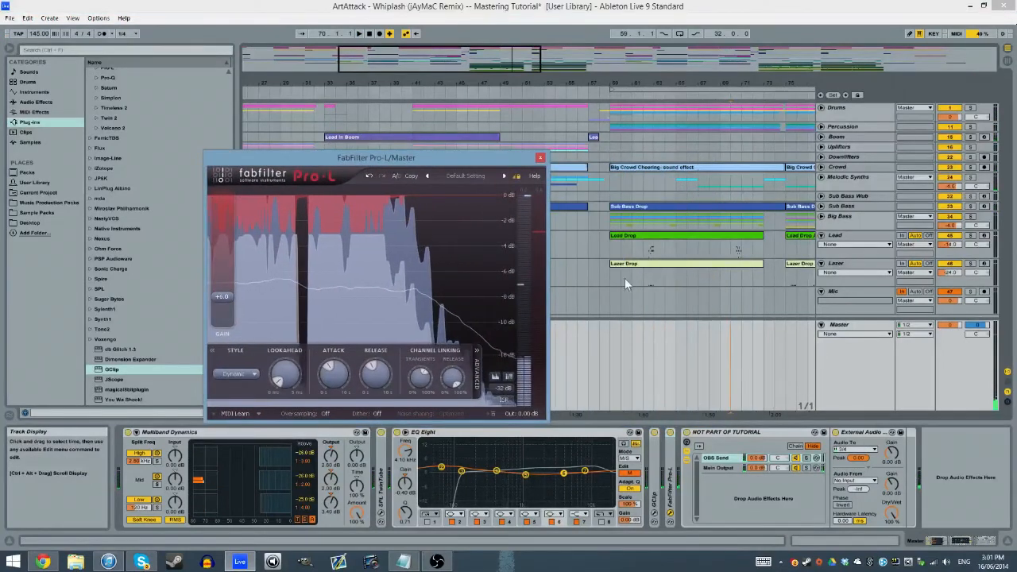
click(610, 341)
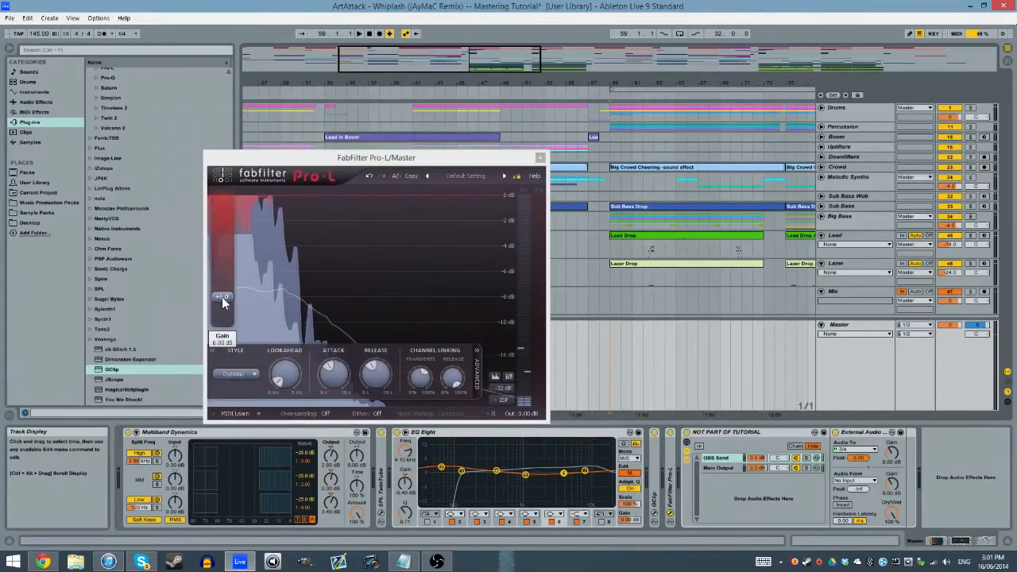
drag(398, 160, 510, 143)
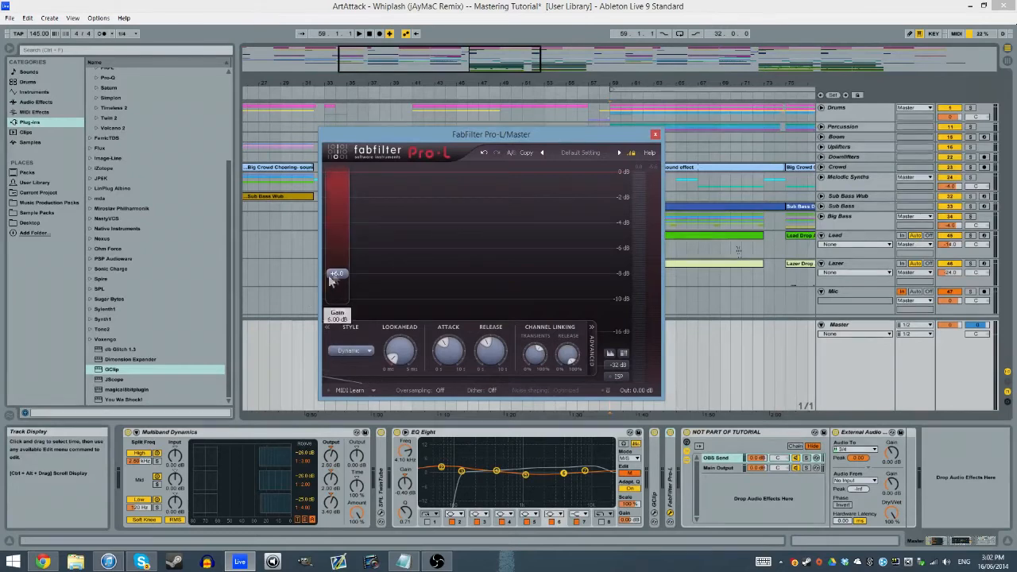
click(654, 135)
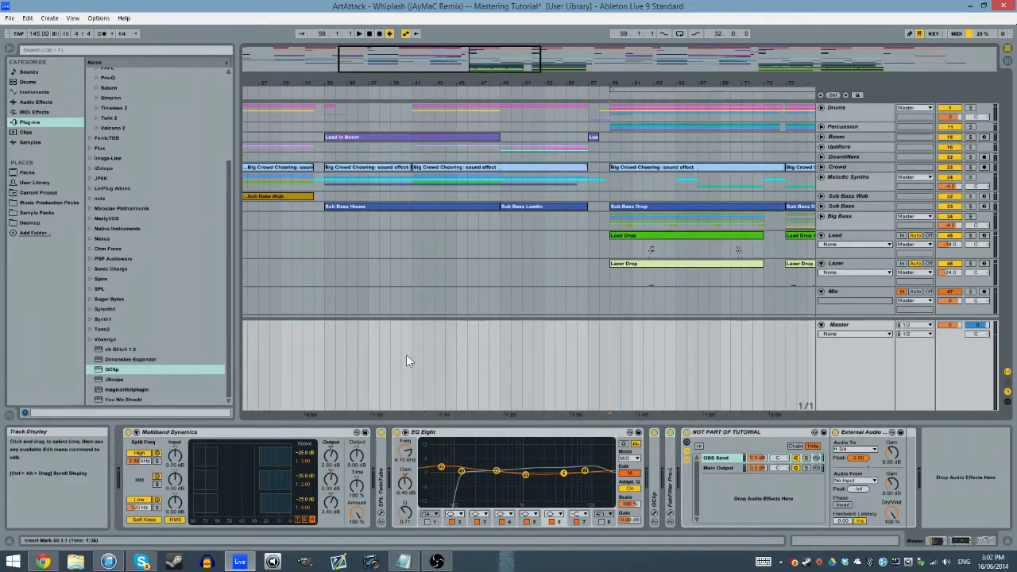
Insert Voxengo SPAN after FabFilter Pro-L on the Master and play the drop from bar 59 to measure its RMS level
click(228, 302)
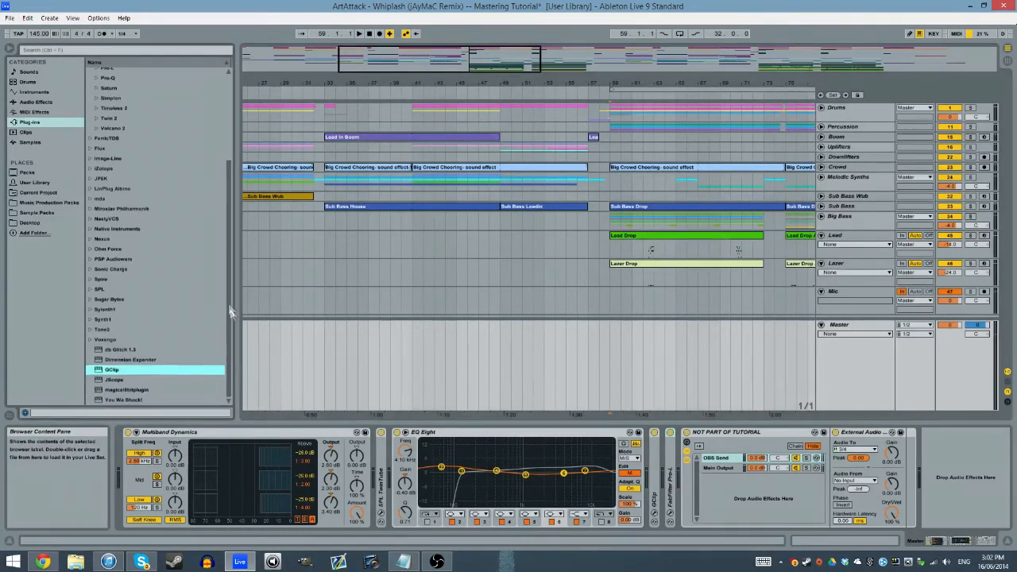
click(89, 339)
drag(118, 350, 678, 486)
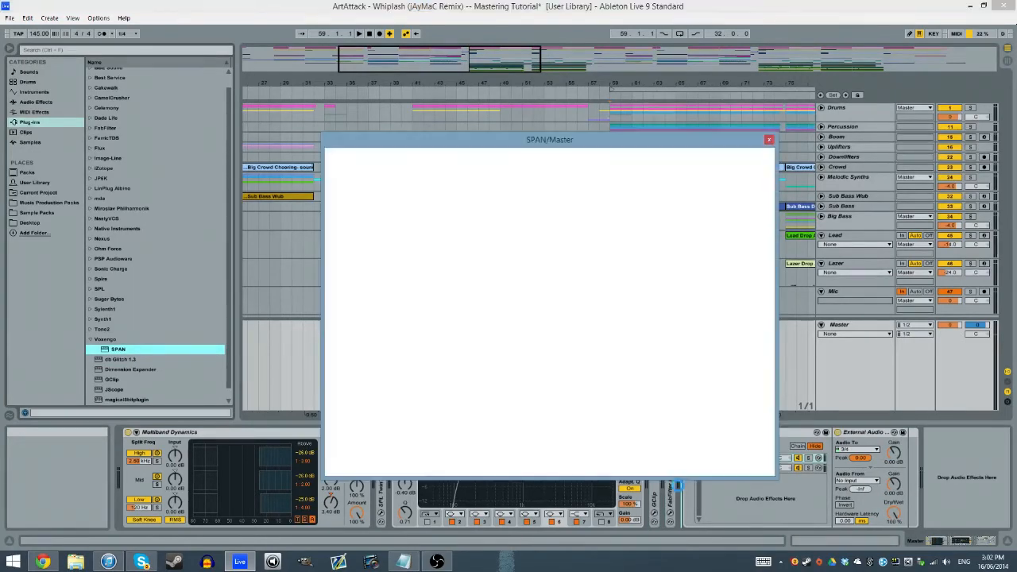
drag(574, 141, 532, 109)
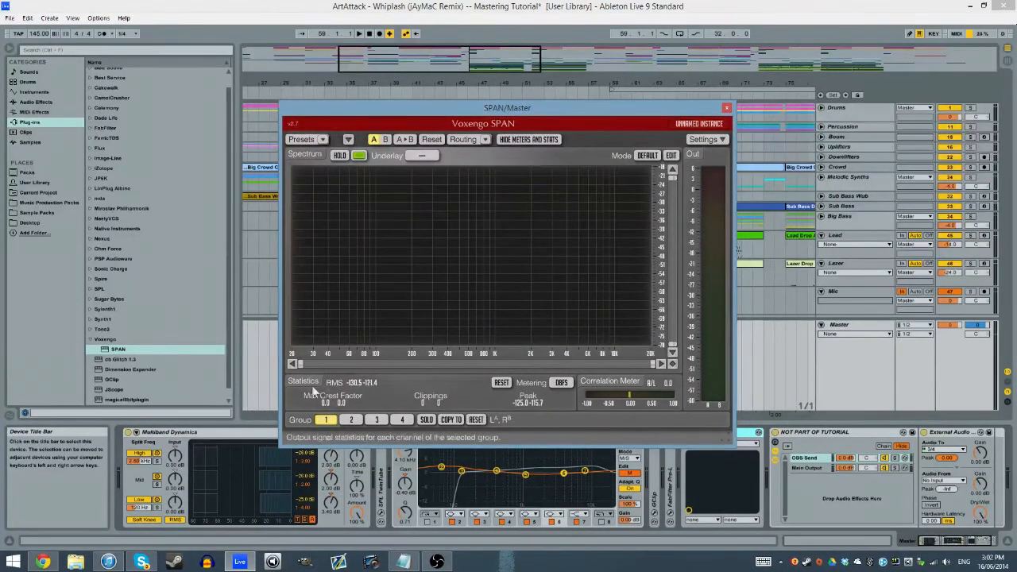
key(space)
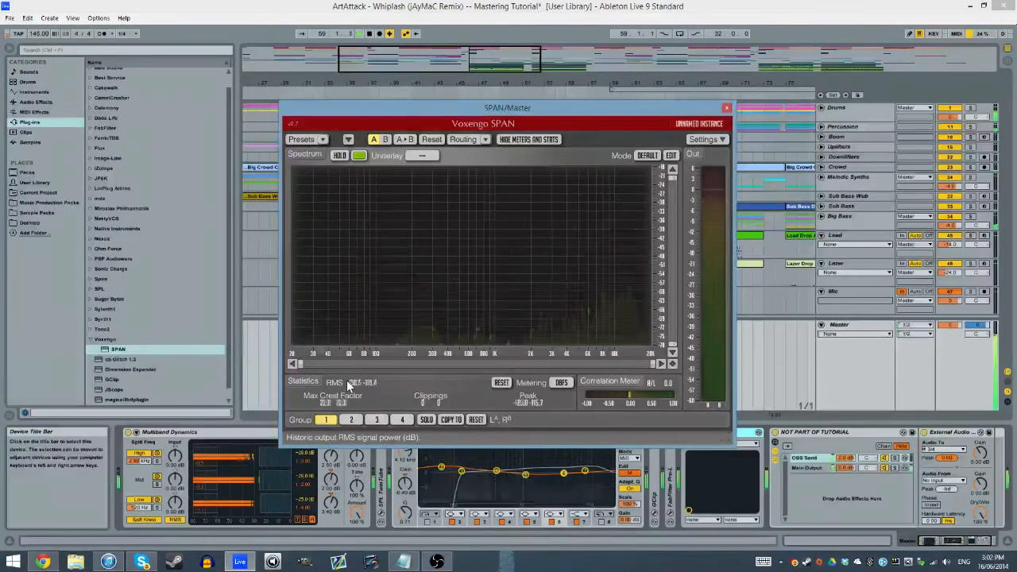
drag(683, 114, 665, 84)
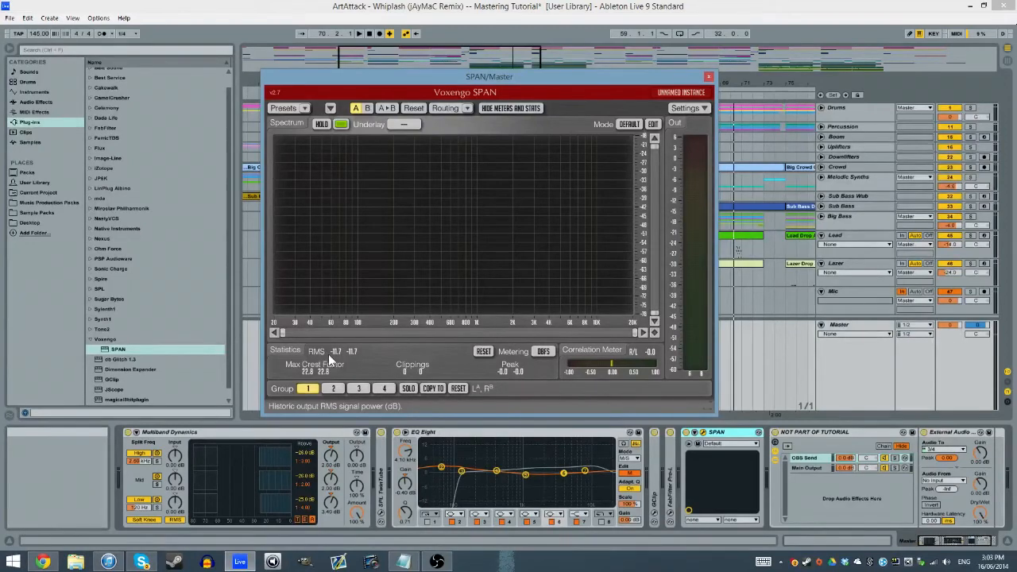
Compare SPAN's RMS reading under DBFS and DBFS+3 metering, ending on DBFS+3
click(544, 352)
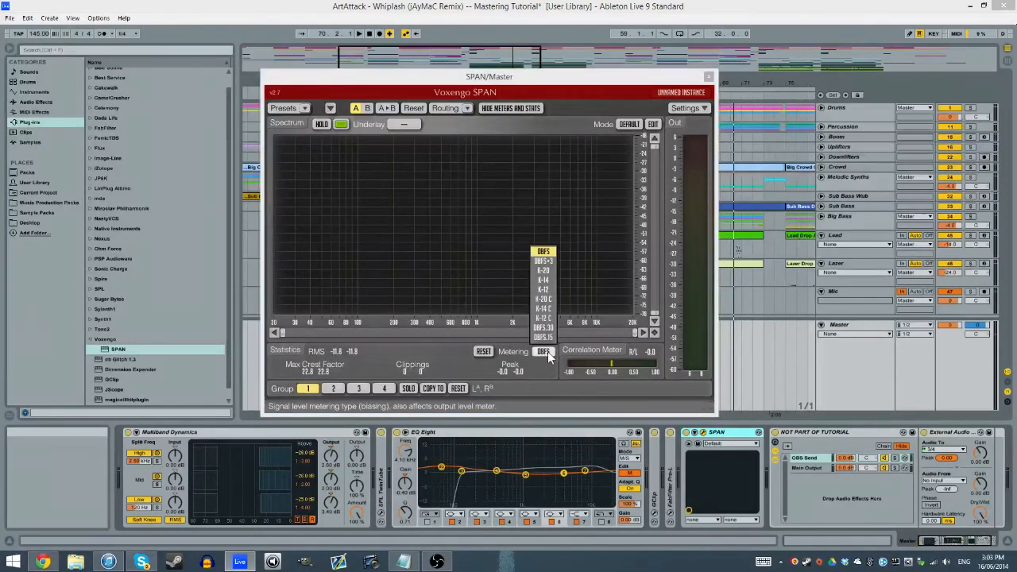
click(547, 264)
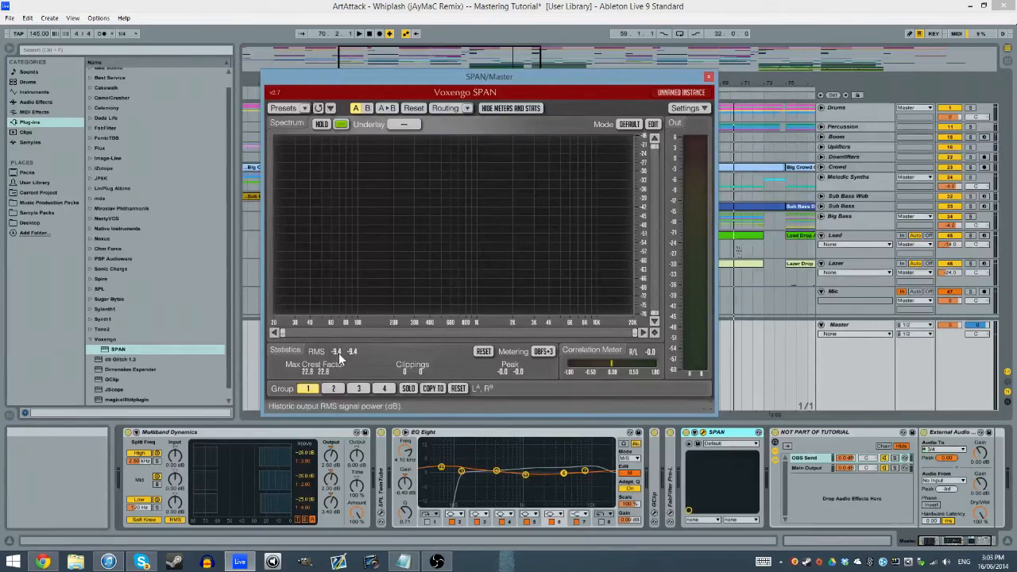
click(545, 352)
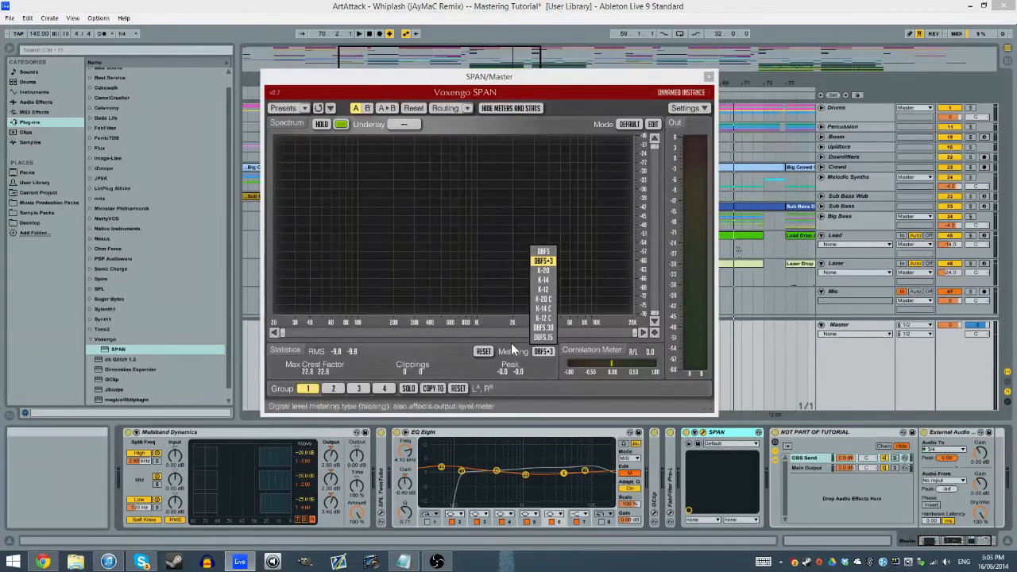
click(548, 252)
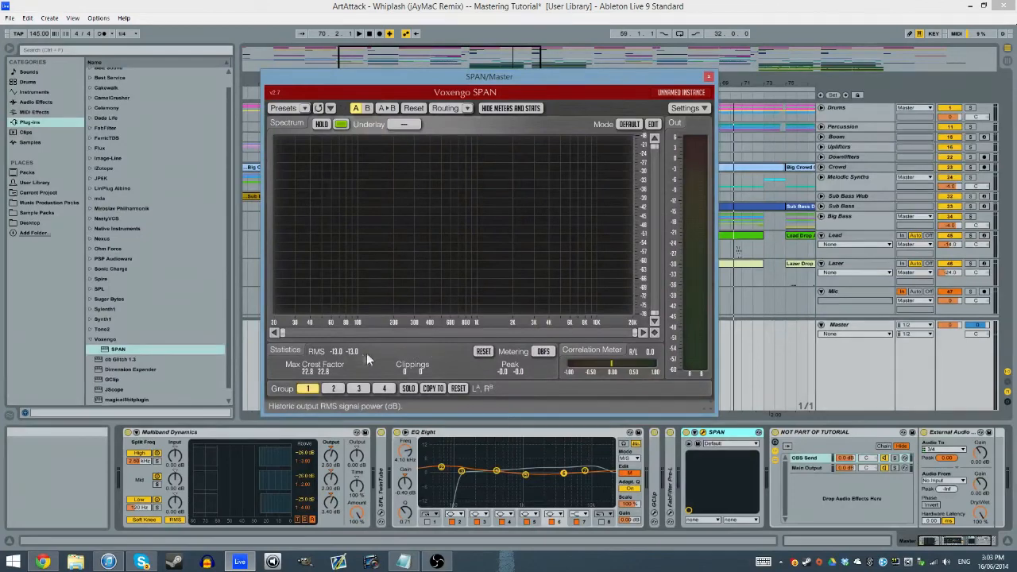
click(543, 350)
click(547, 263)
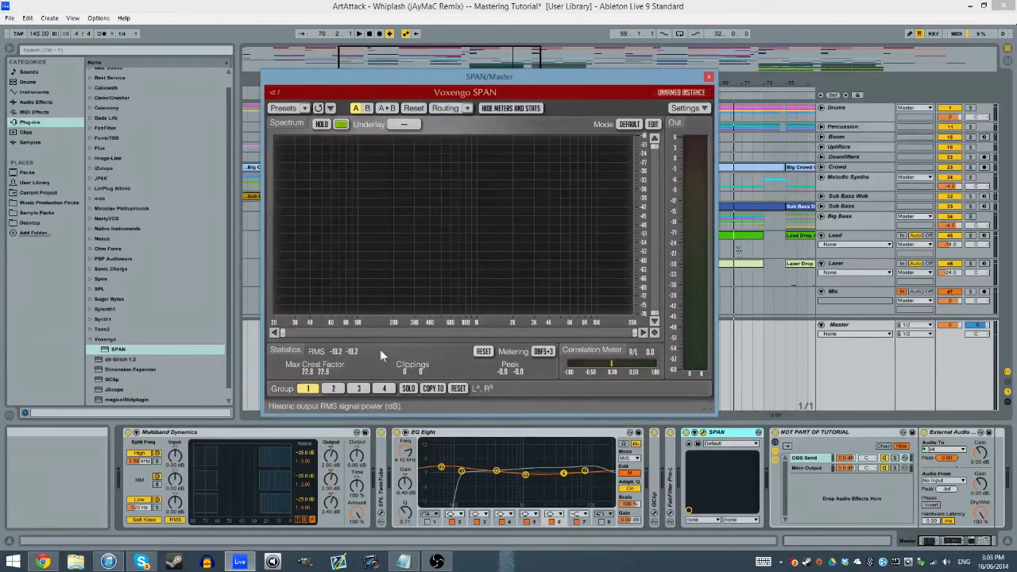
Recheck the drop's RMS level in SPAN during playback and delete SPAN from the Master chain
click(708, 76)
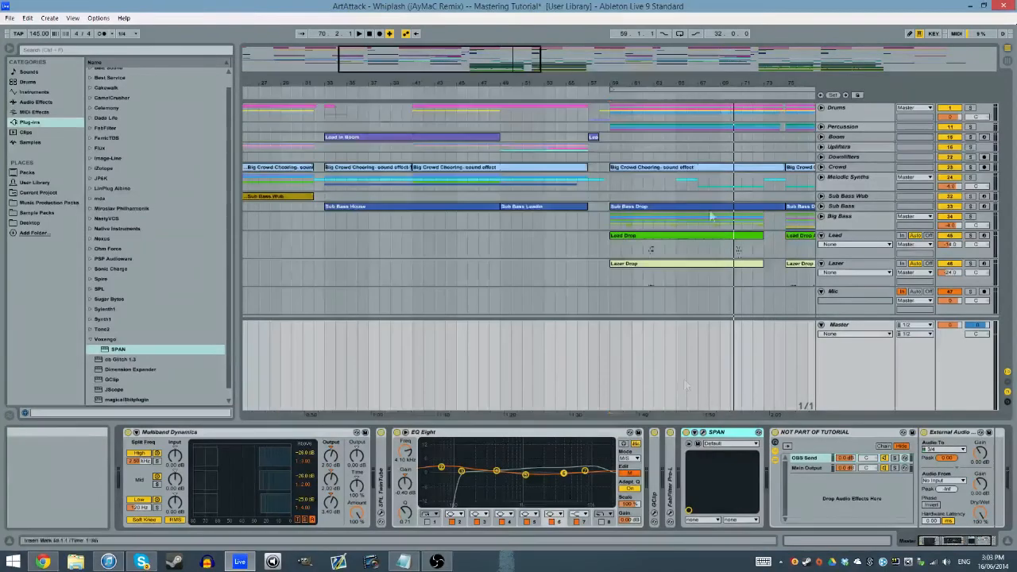
click(703, 432)
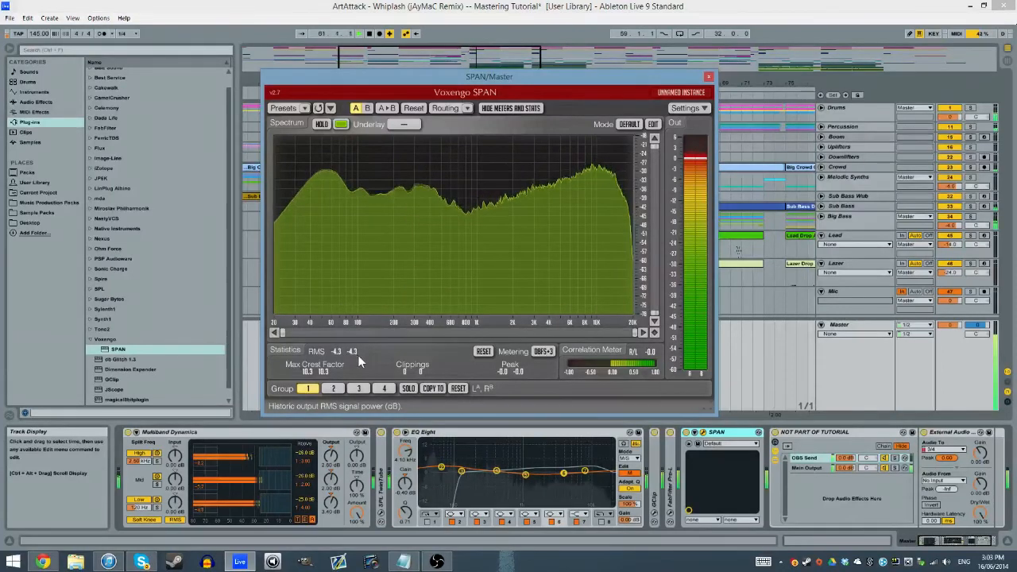
click(707, 78)
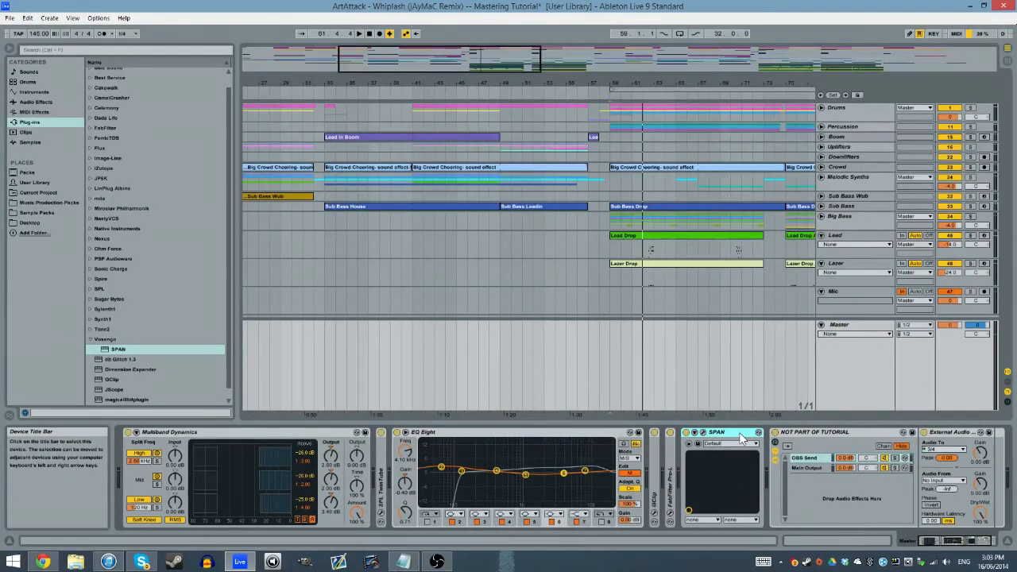
key(Delete)
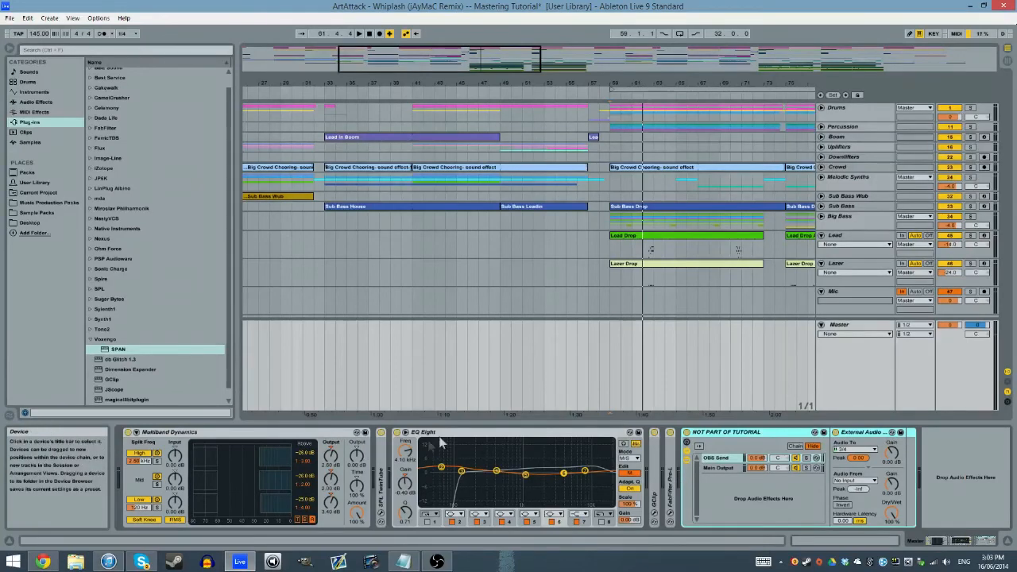
Review the Master chain's Multiband Dynamics, SPL TwinTube, EQ Eight and FabFilter Pro-L devices, and select the Master track
click(605, 433)
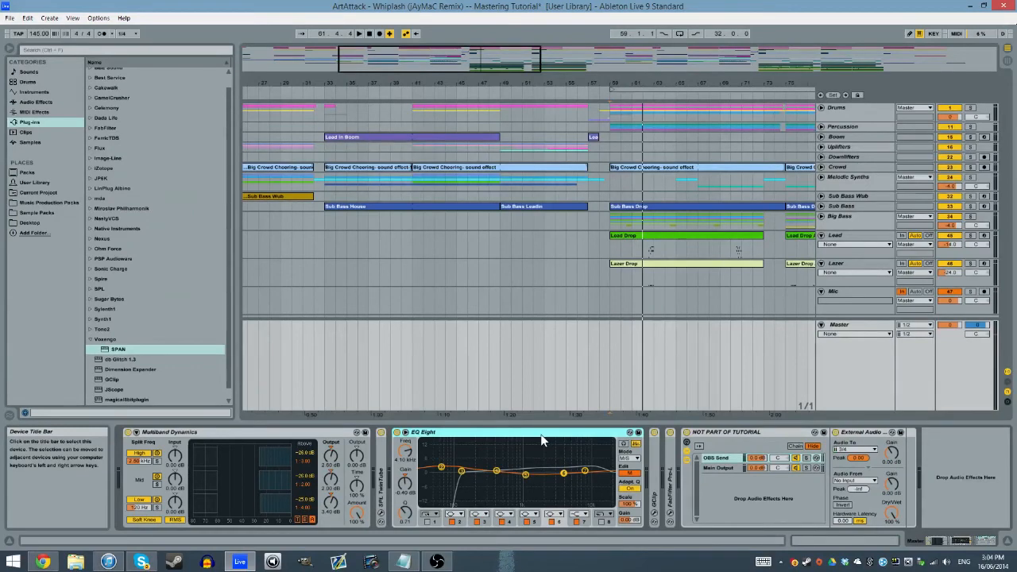
click(294, 434)
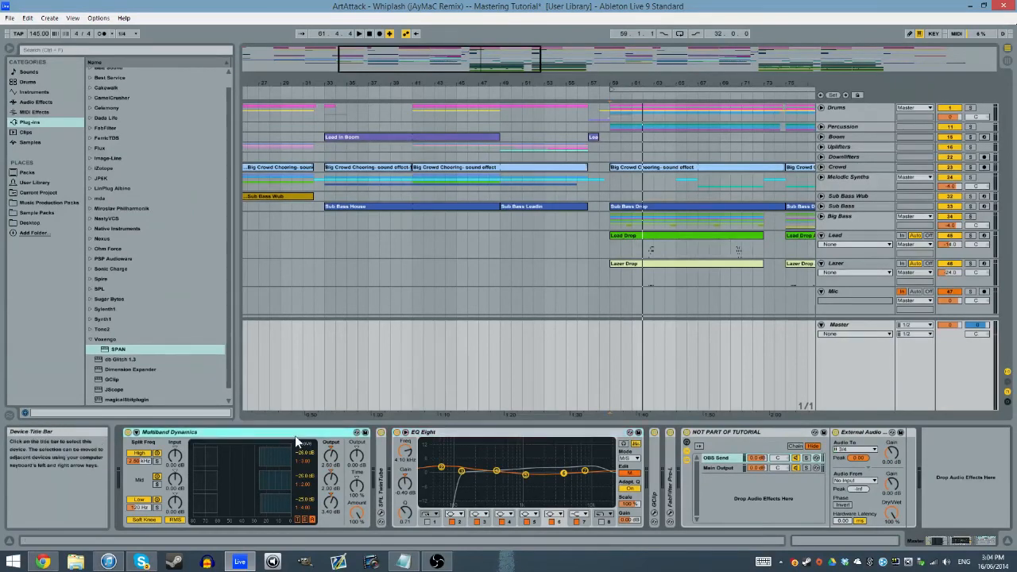
click(384, 481)
click(455, 433)
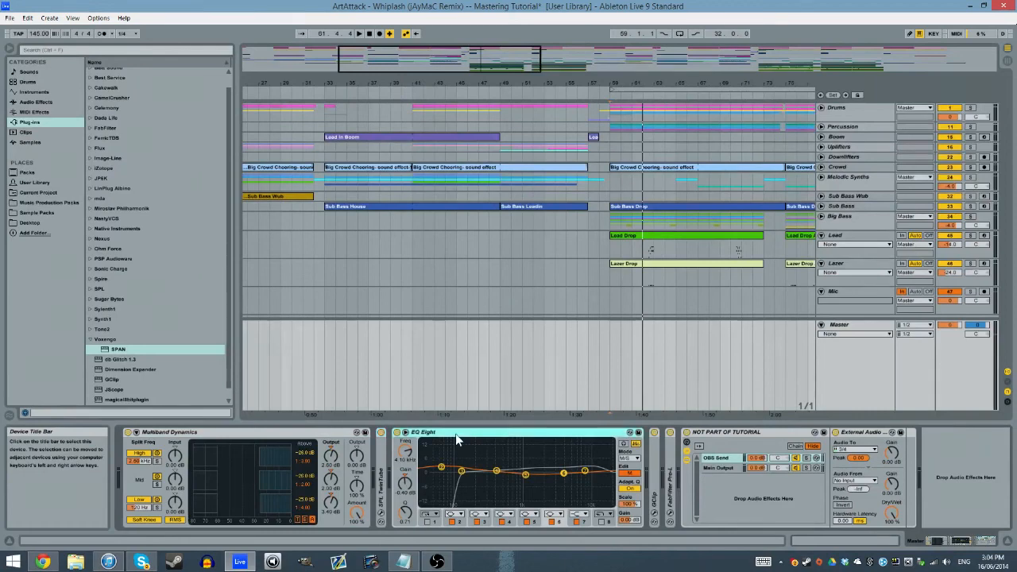
click(670, 482)
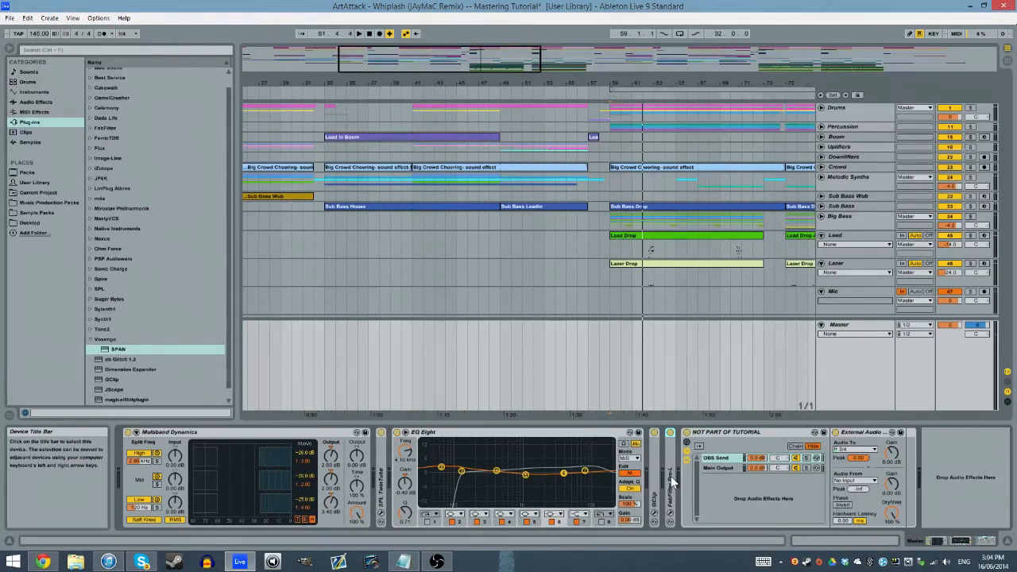
click(856, 328)
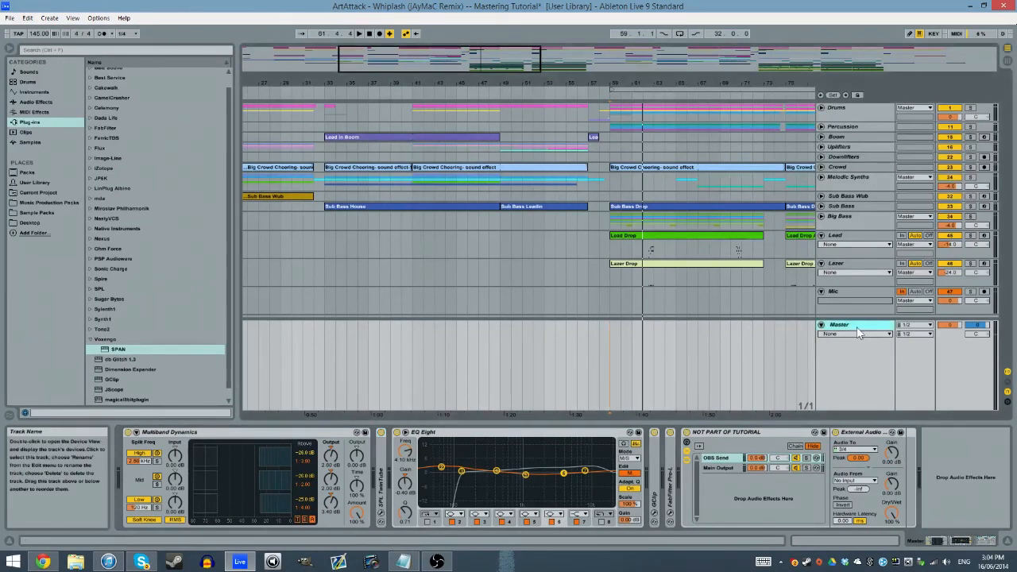